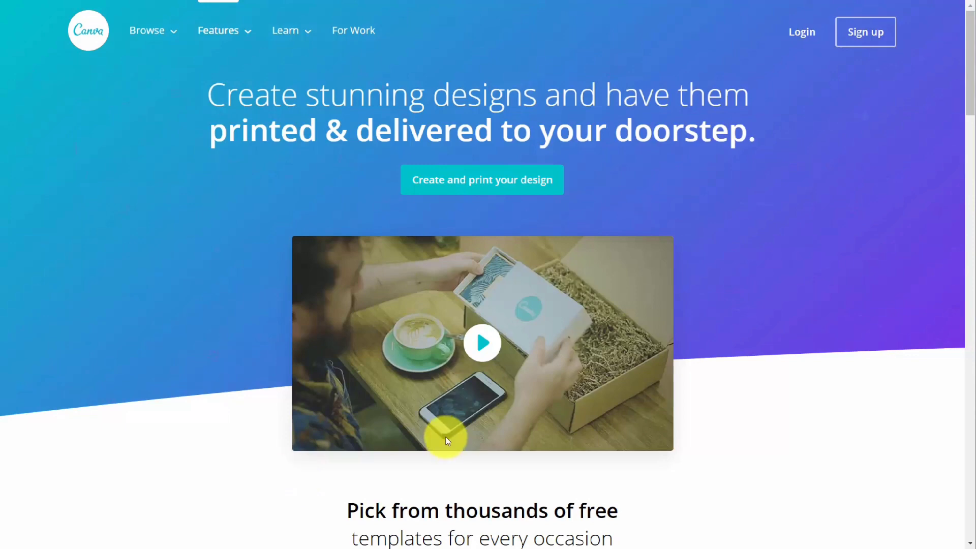
# Review the Canva for Work upgrade offer and compare the features of the available plans, including yearly payment
pyautogui.scroll(-10, 447, 441)
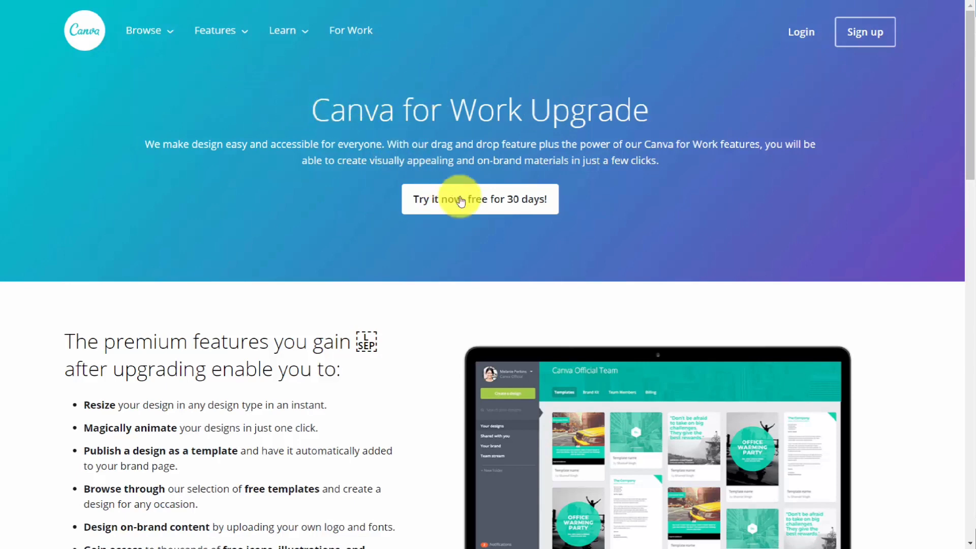
pyautogui.click(460, 204)
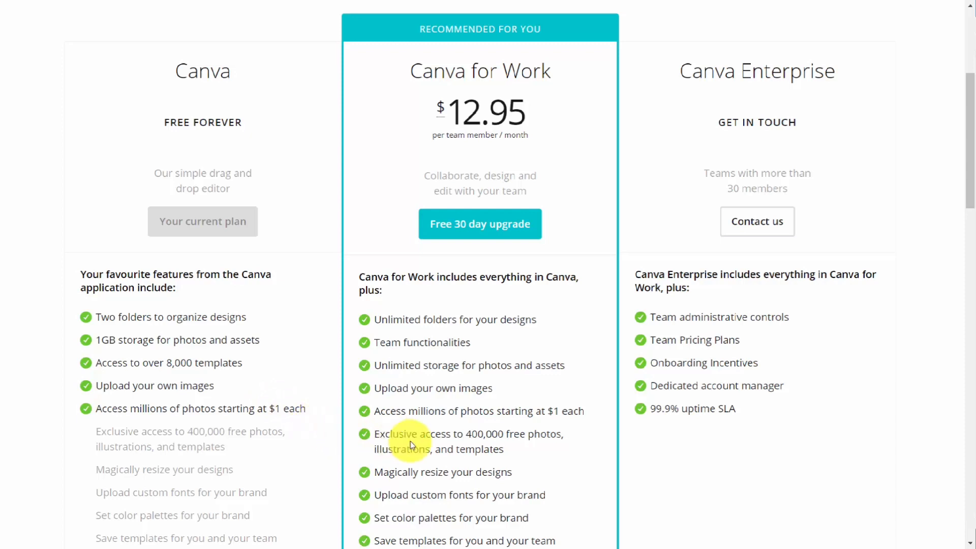
pyautogui.scroll(-3, 407, 437)
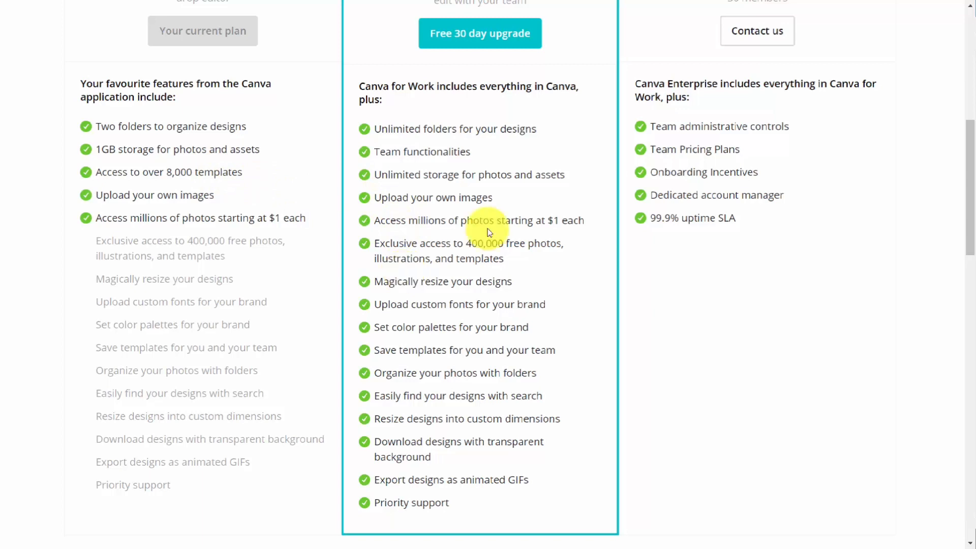
pyautogui.scroll(9, 483, 224)
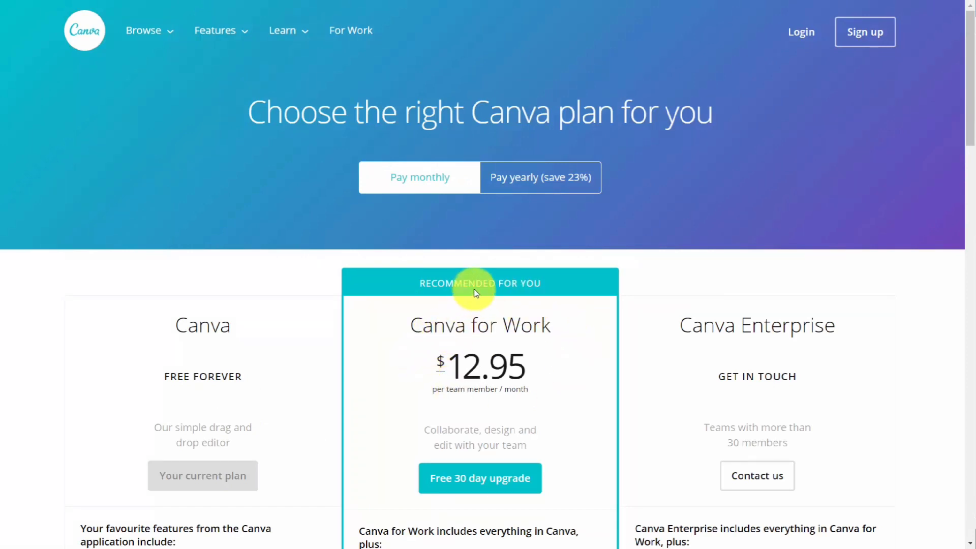
pyautogui.click(508, 189)
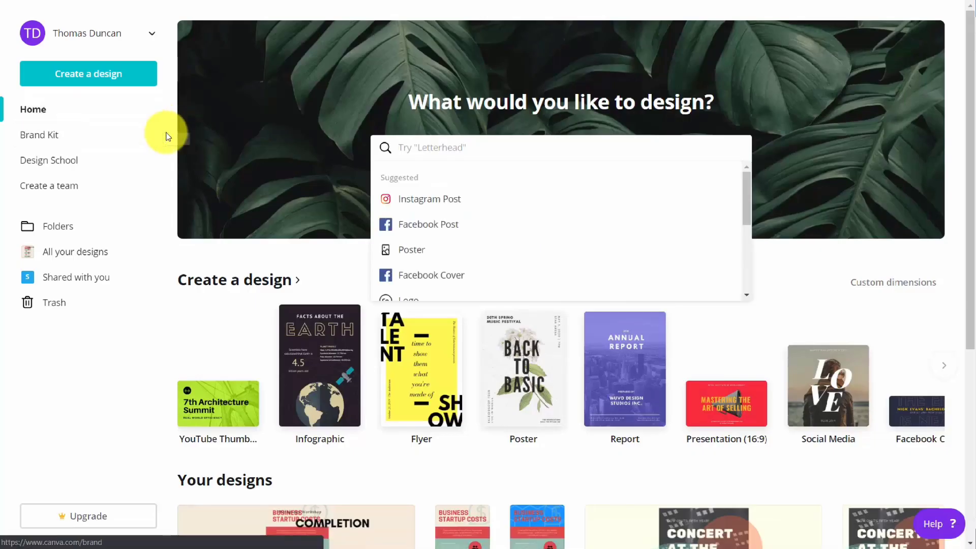
# Add a blue and a magenta color to the brand colors in the Brand Kit
pyautogui.click(41, 134)
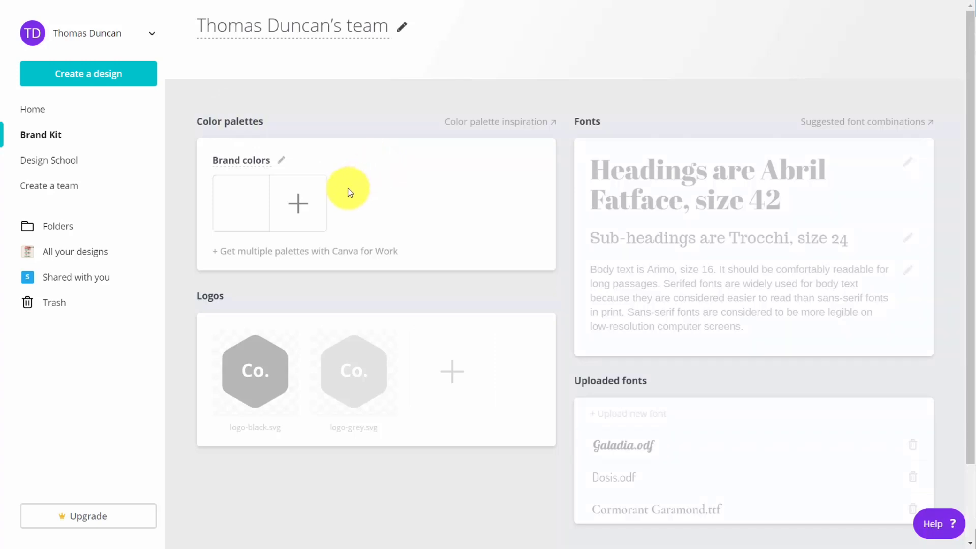
pyautogui.click(301, 191)
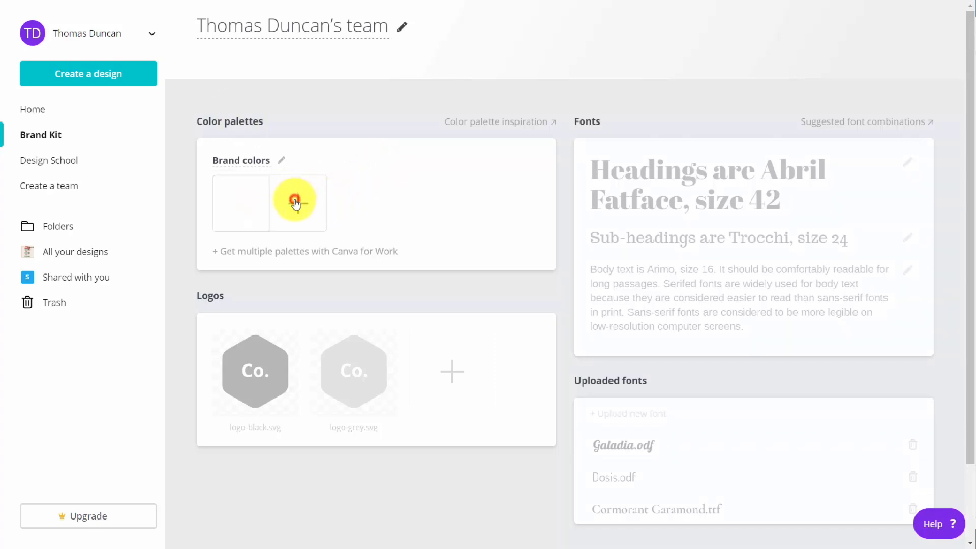
pyautogui.click(296, 205)
pyautogui.click(296, 204)
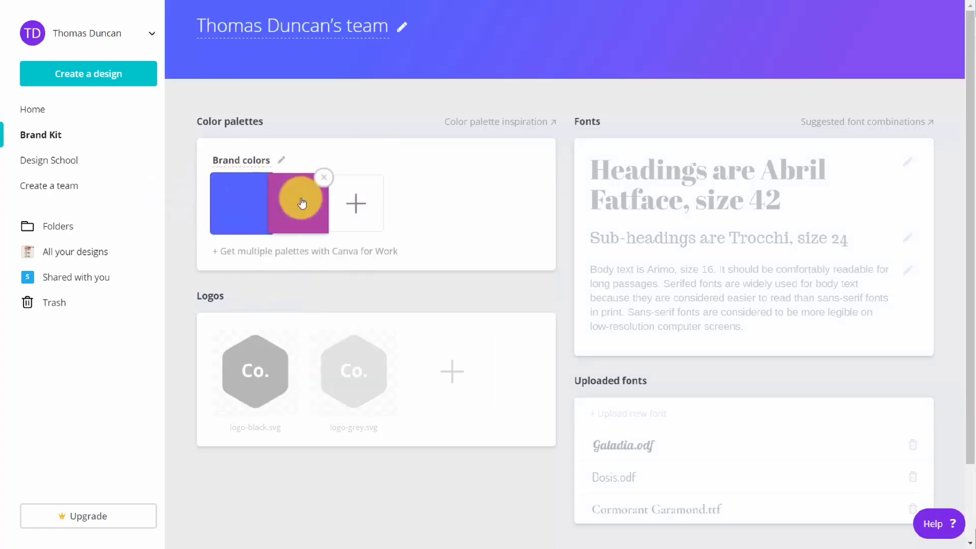
# Add a third, olive-green color to the brand colors and remove it again
pyautogui.click(356, 202)
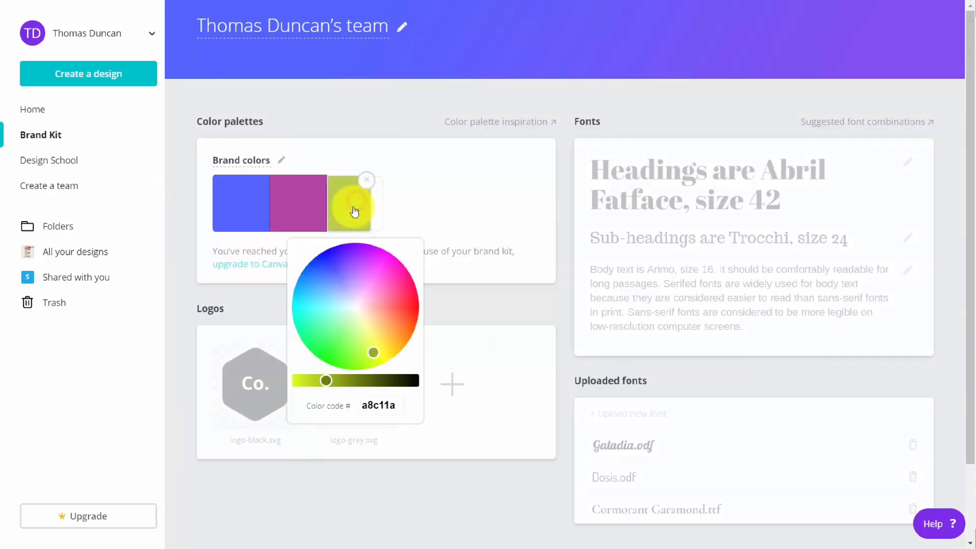
pyautogui.click(350, 108)
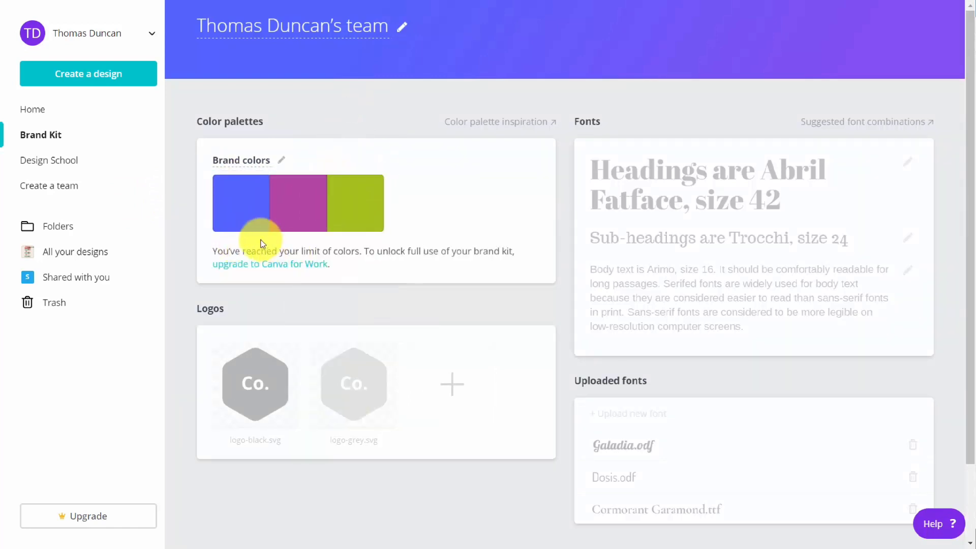
pyautogui.click(378, 175)
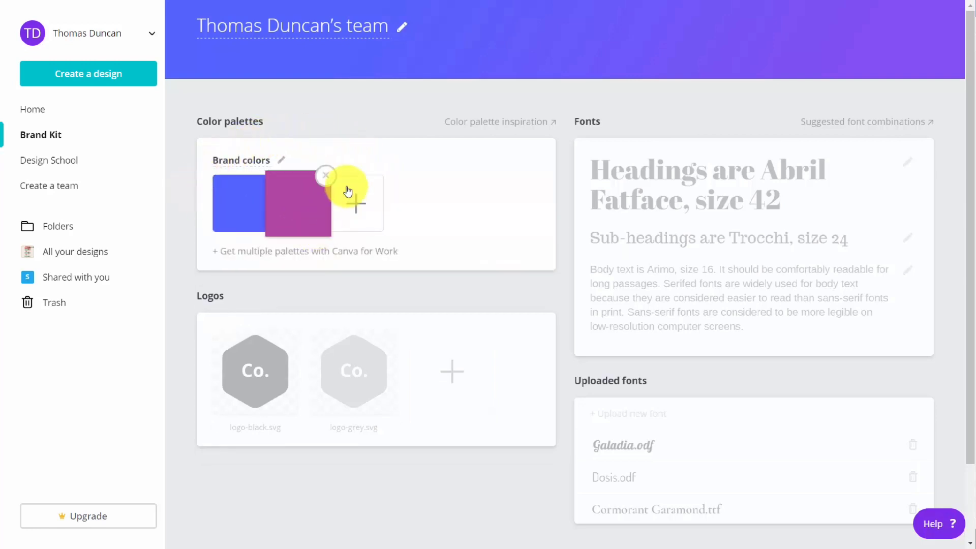
# Examine the Brand Kit's logo, brand font and uploaded font sections
pyautogui.scroll(-3, 348, 246)
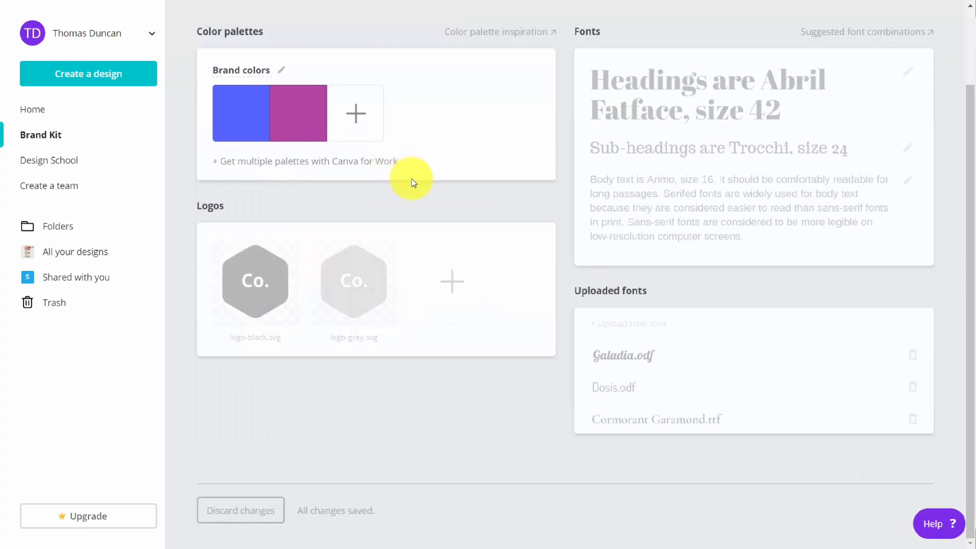
pyautogui.moveTo(291, 207)
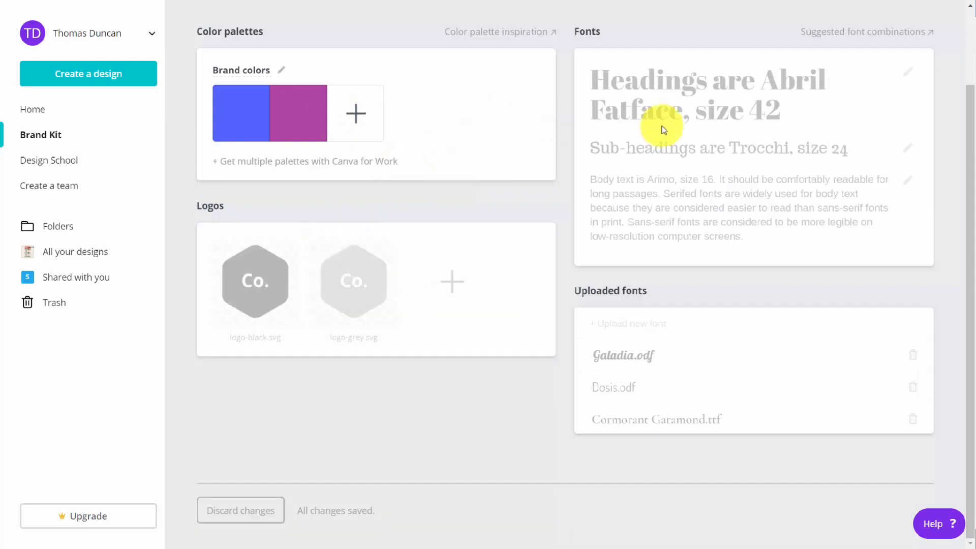
pyautogui.moveTo(665, 118)
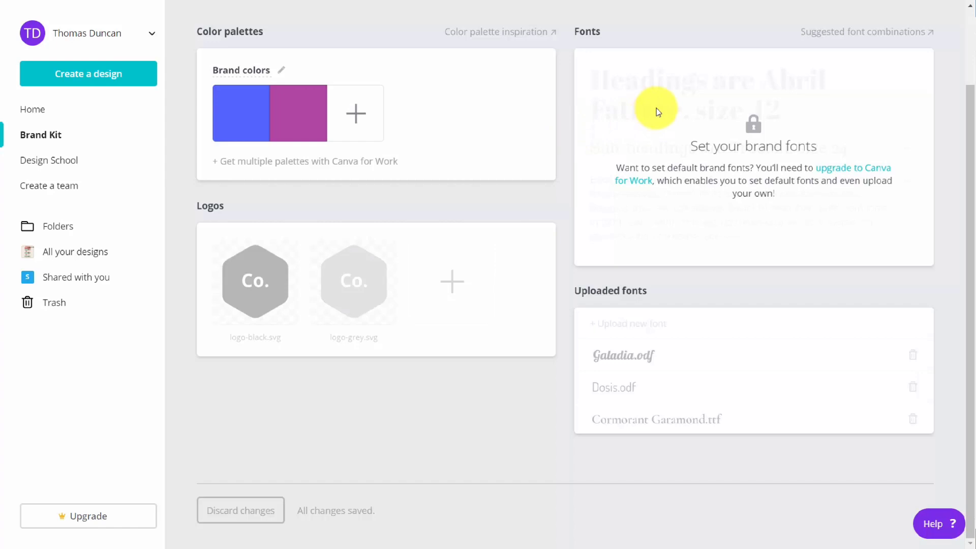
pyautogui.moveTo(665, 333)
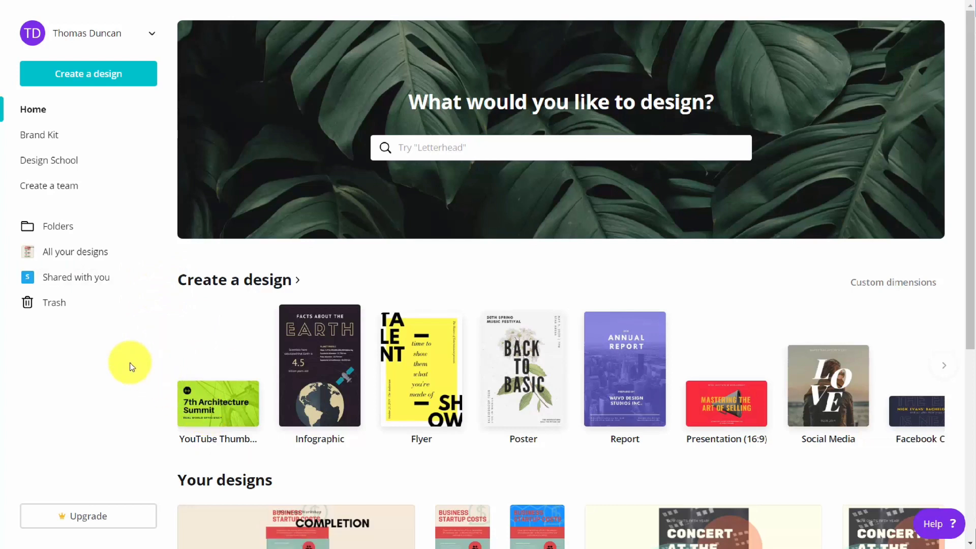
# Open the account's public profile and its editable profile info, including the display name
pyautogui.click(104, 35)
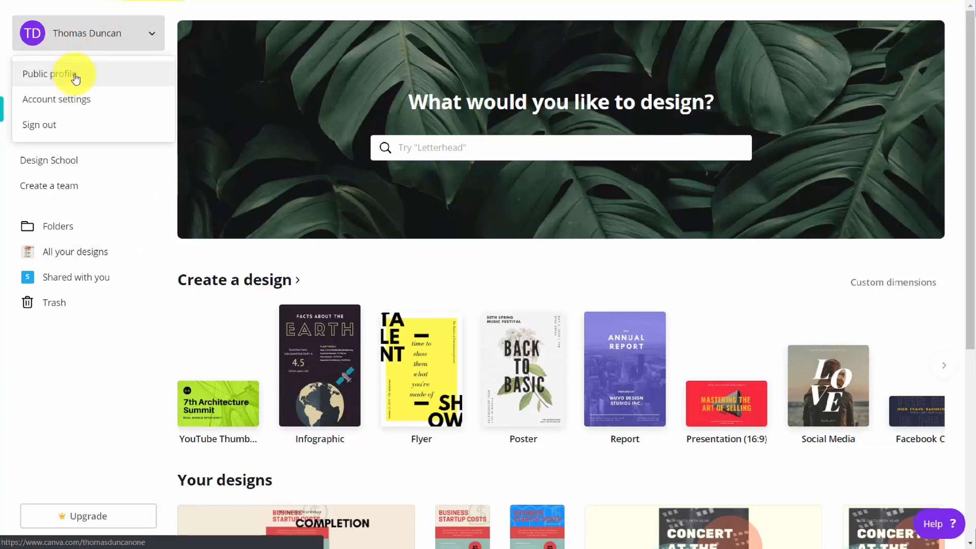
pyautogui.click(76, 79)
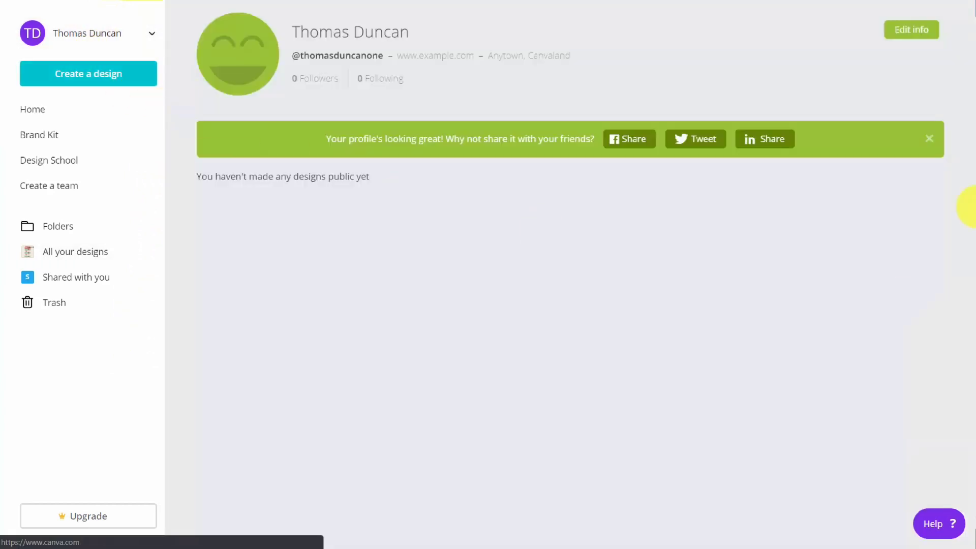
pyautogui.click(911, 31)
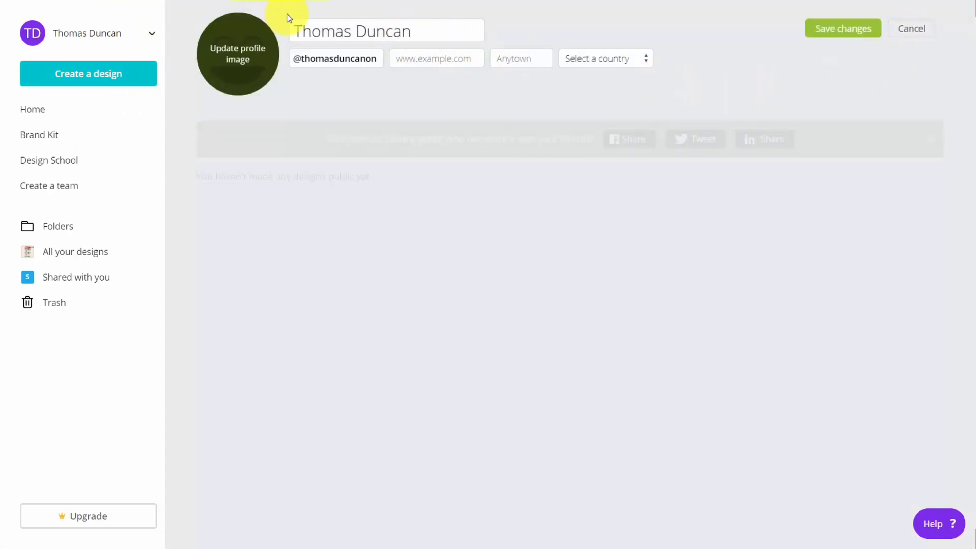
pyautogui.click(343, 37)
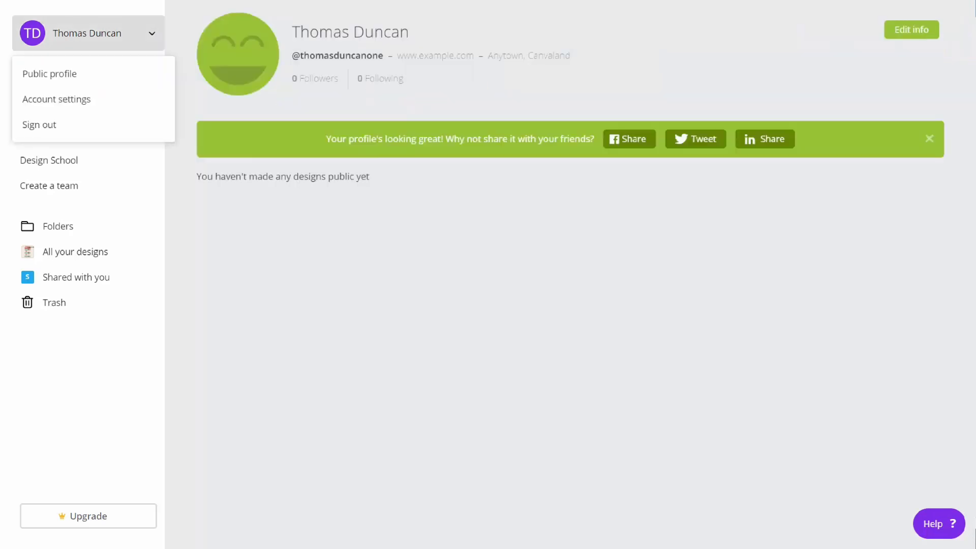
# Review the account settings, covering the Account, Billing & Teams and Print orders sections
pyautogui.click(57, 99)
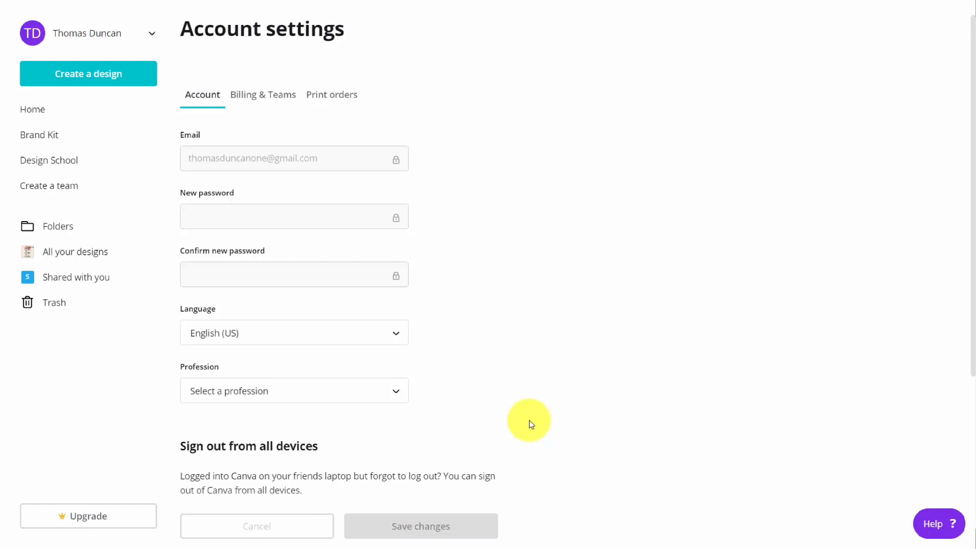
pyautogui.click(265, 94)
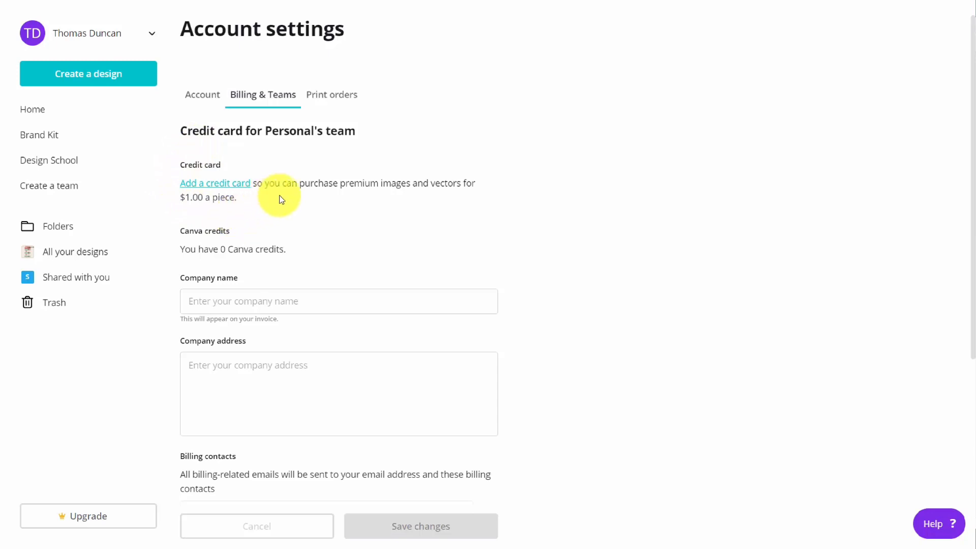
pyautogui.scroll(-4, 382, 221)
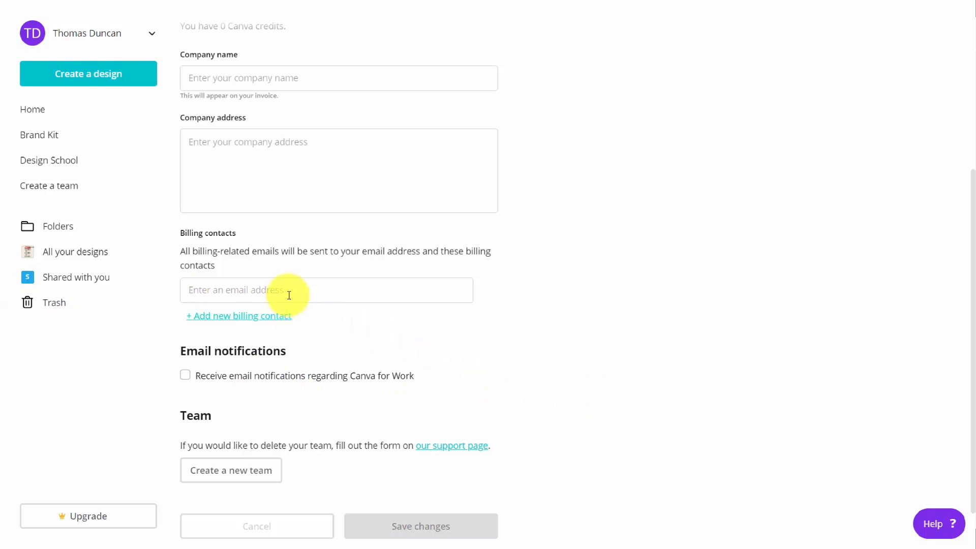
pyautogui.scroll(5, 403, 315)
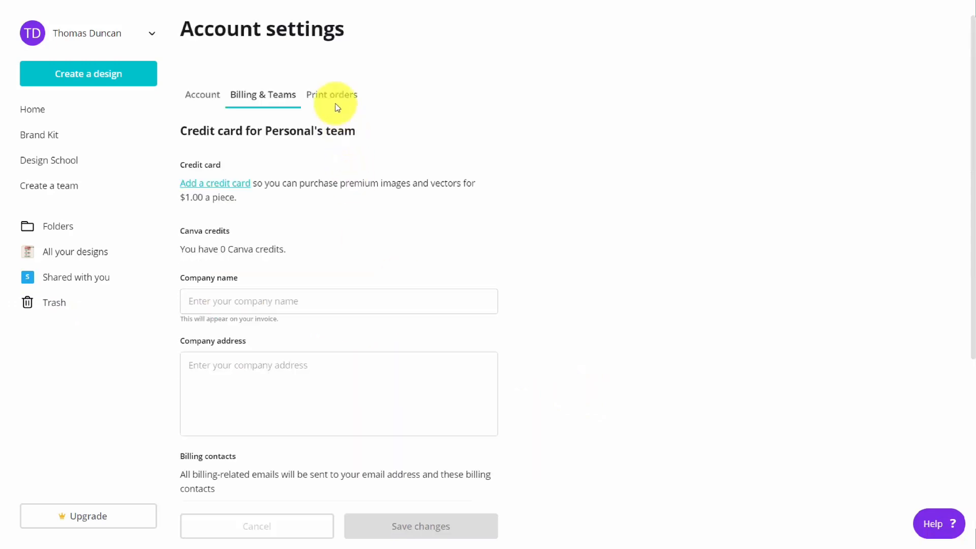
pyautogui.click(331, 96)
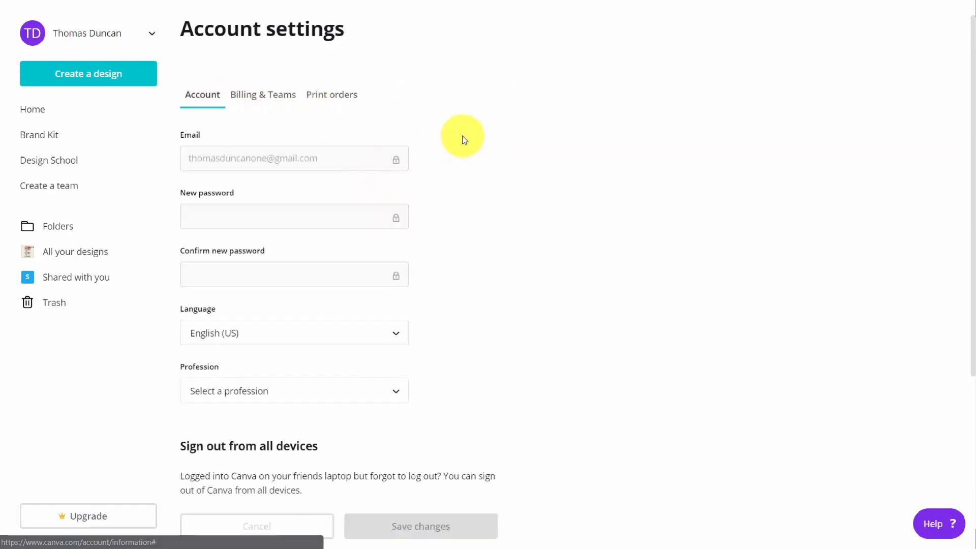
pyautogui.scroll(-4, 435, 140)
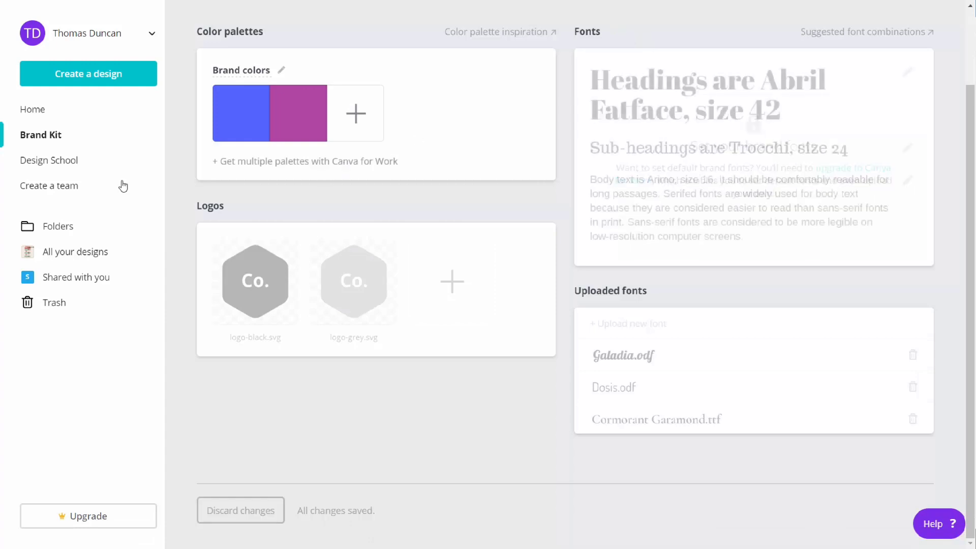
# Create a team by entering two invitees' e-mail addresses with the Member role and send the invitations
pyautogui.click(69, 189)
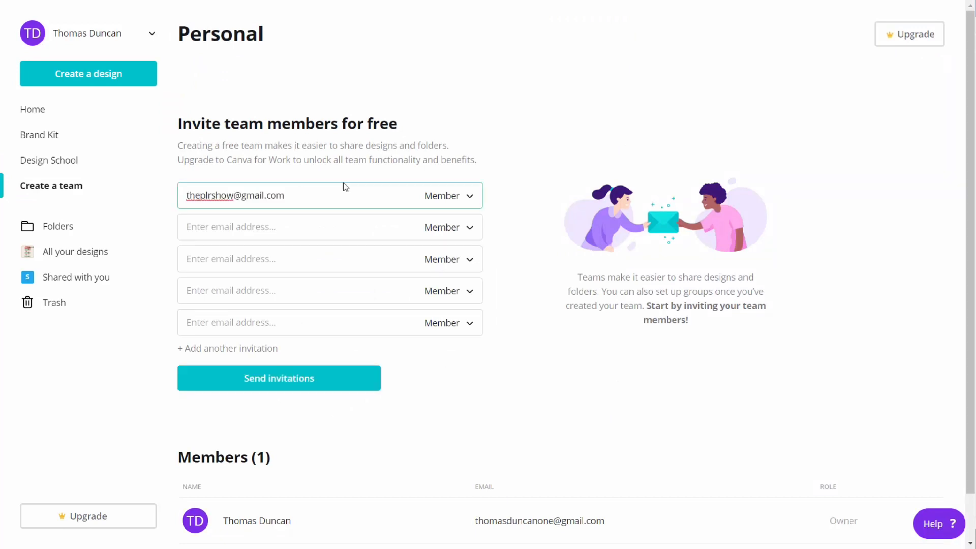
pyautogui.click(465, 197)
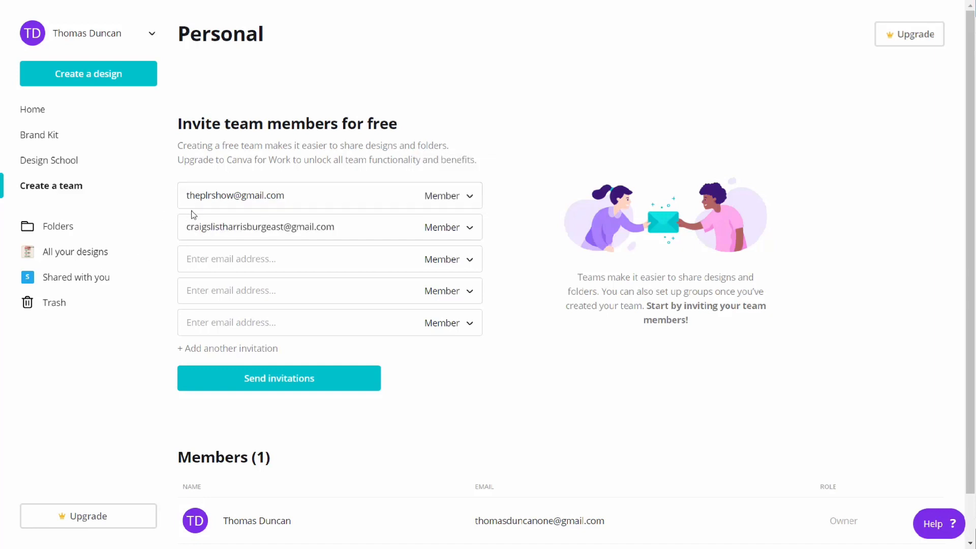
pyautogui.click(298, 380)
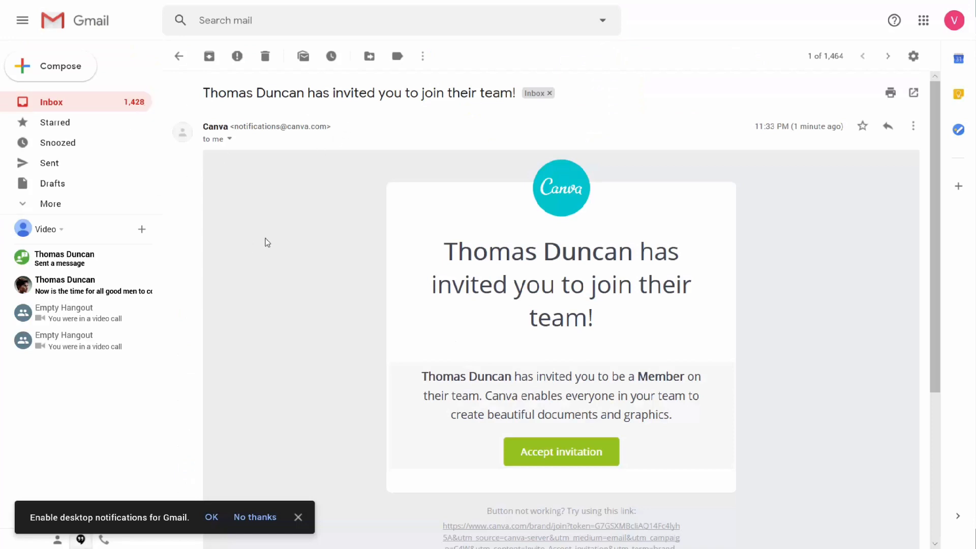
# Accept the team invitation in Gmail and sign up with the invitee's name, Small business (startup, blog), e-mail and account password
pyautogui.click(544, 457)
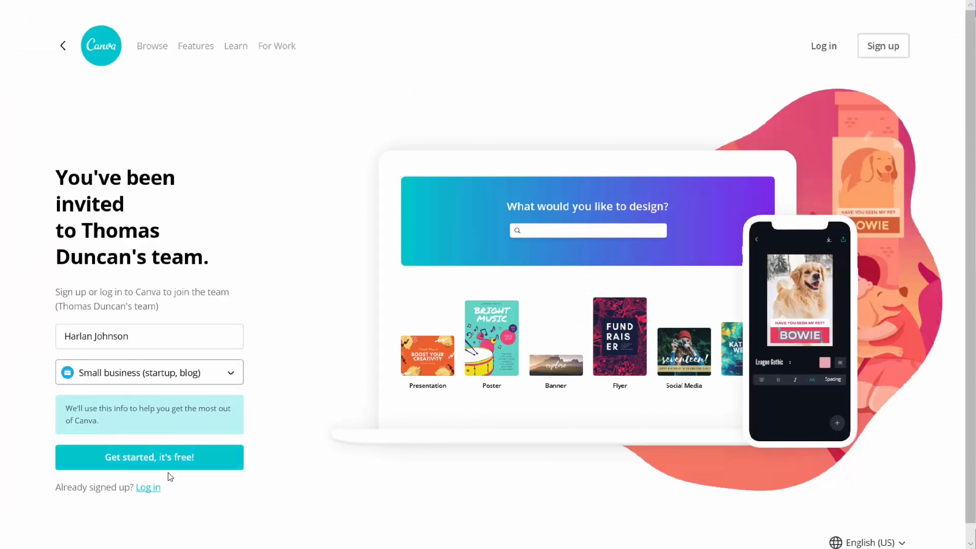
pyautogui.click(163, 457)
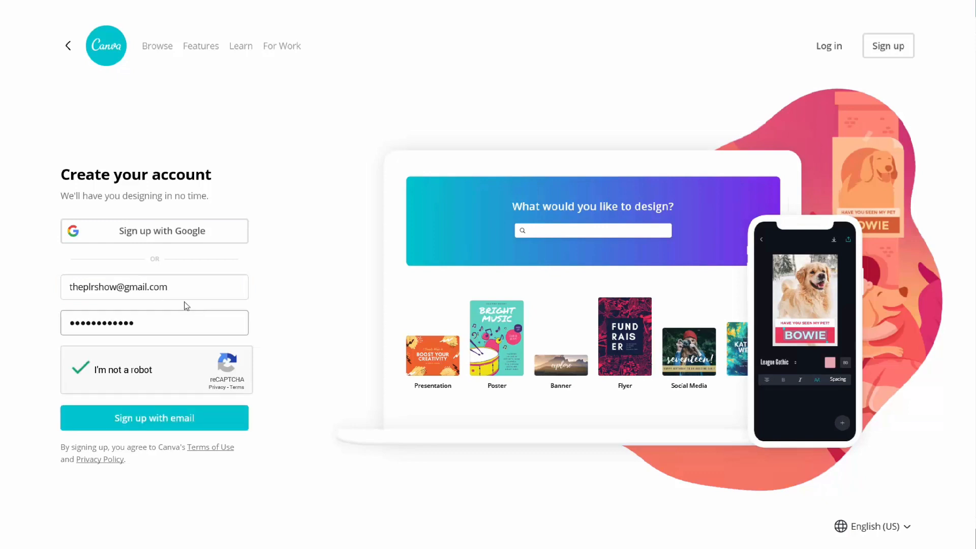
pyautogui.click(168, 416)
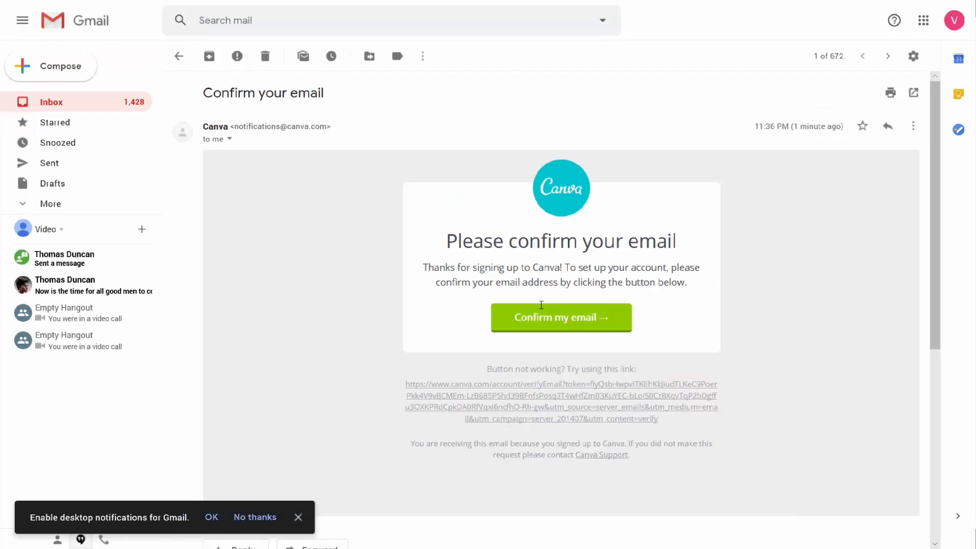
# Confirm the new account's e-mail address from the Canva confirmation message and show the browser full screen
pyautogui.click(542, 315)
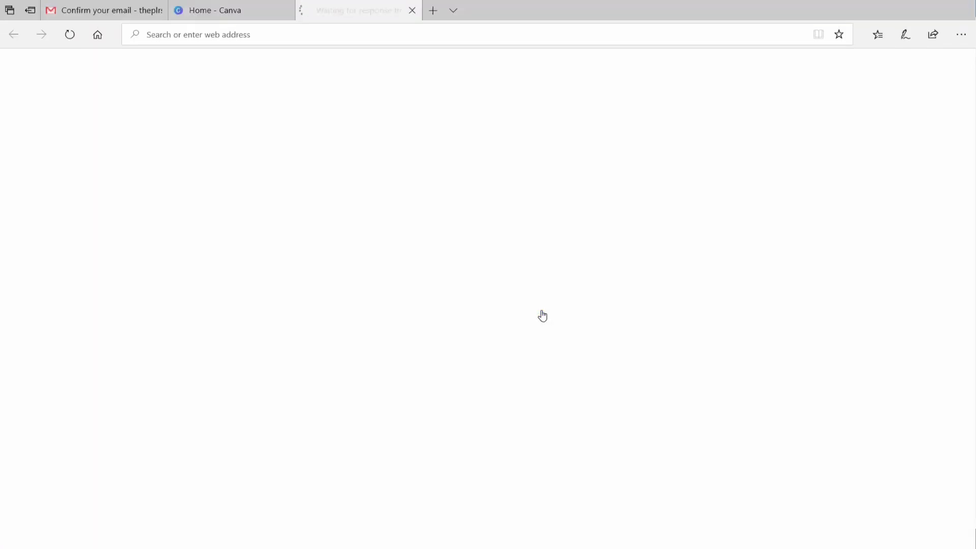
pyautogui.press('F11')
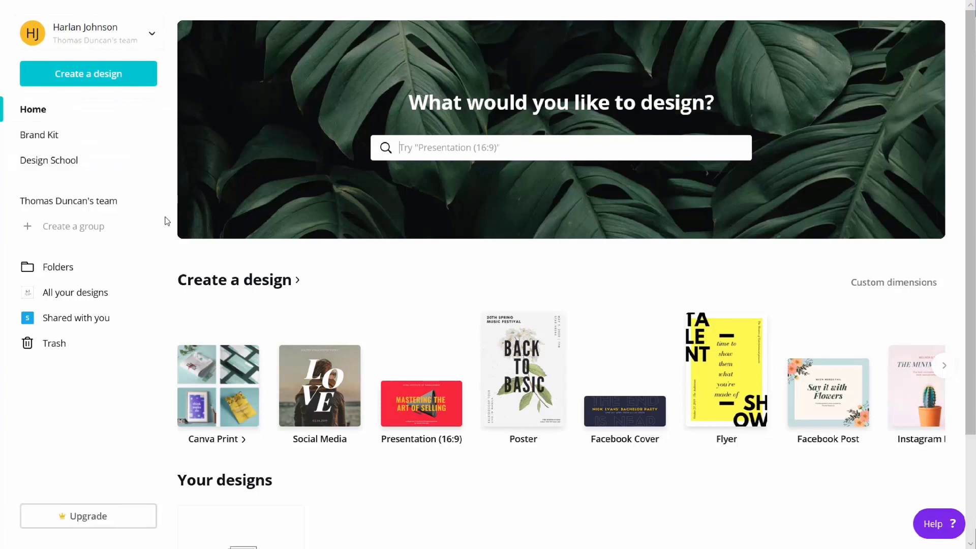
# Open the group creation page from the invitee's account and view all members of the team in the owner's account
pyautogui.click(96, 230)
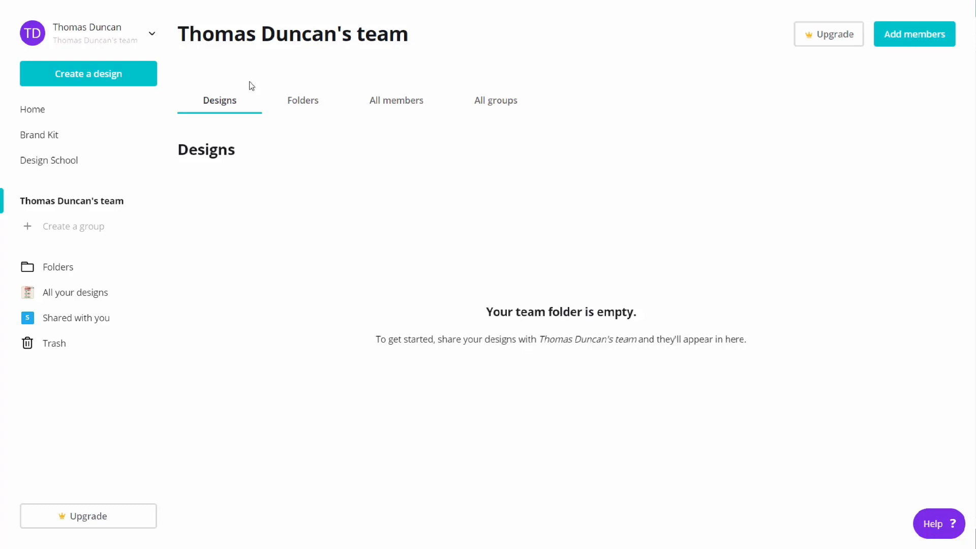
pyautogui.click(388, 103)
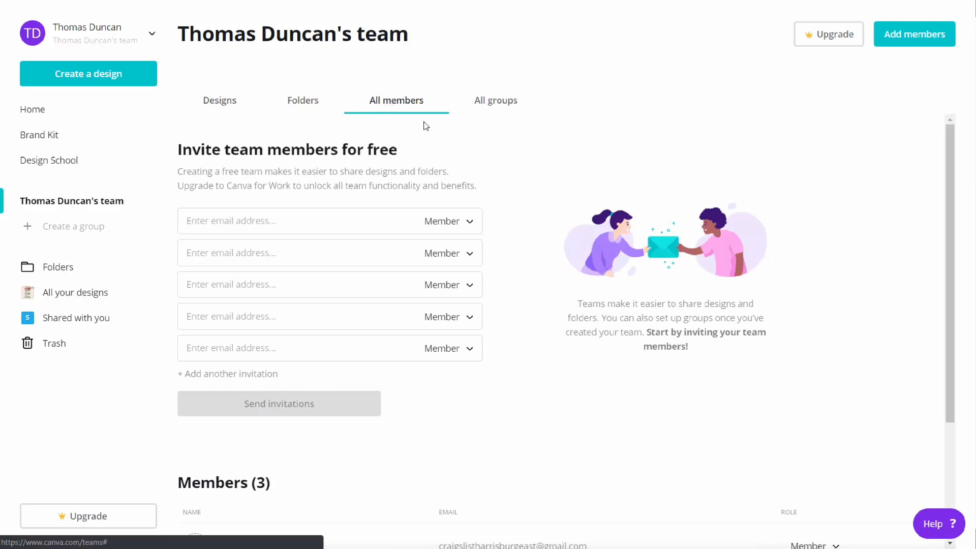
# View the members listed below the invitation form on the team page
pyautogui.scroll(-3, 426, 130)
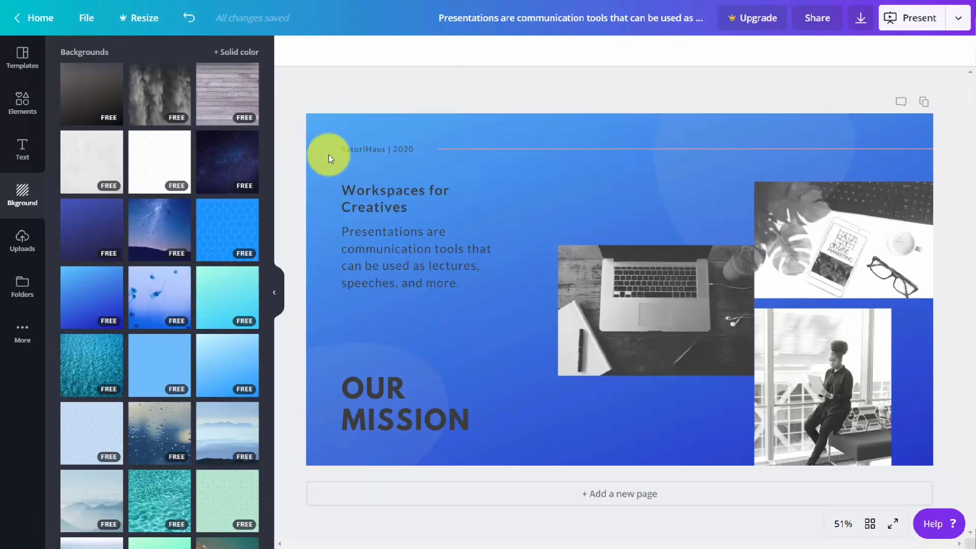
# Delete the laptop photo from the Our Mission presentation slide
pyautogui.click(807, 223)
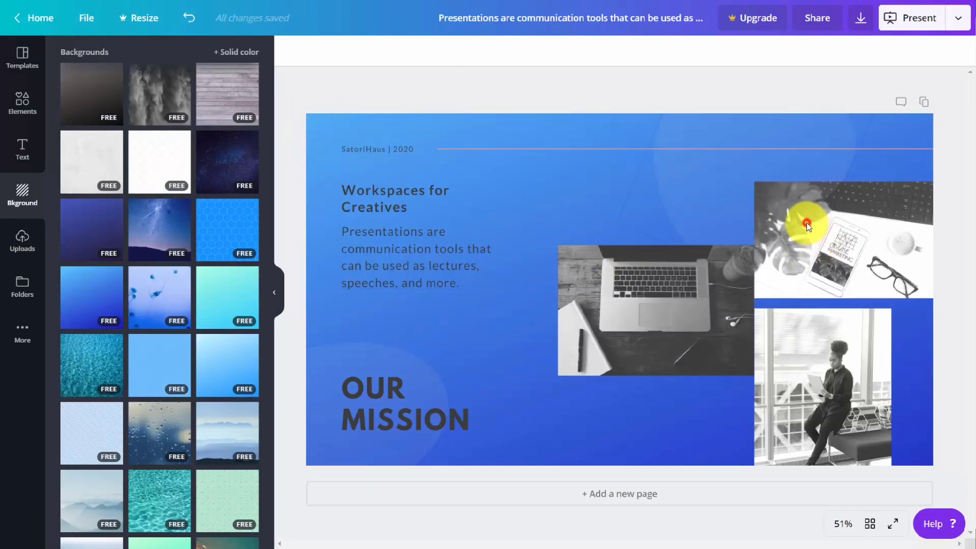
pyautogui.click(606, 292)
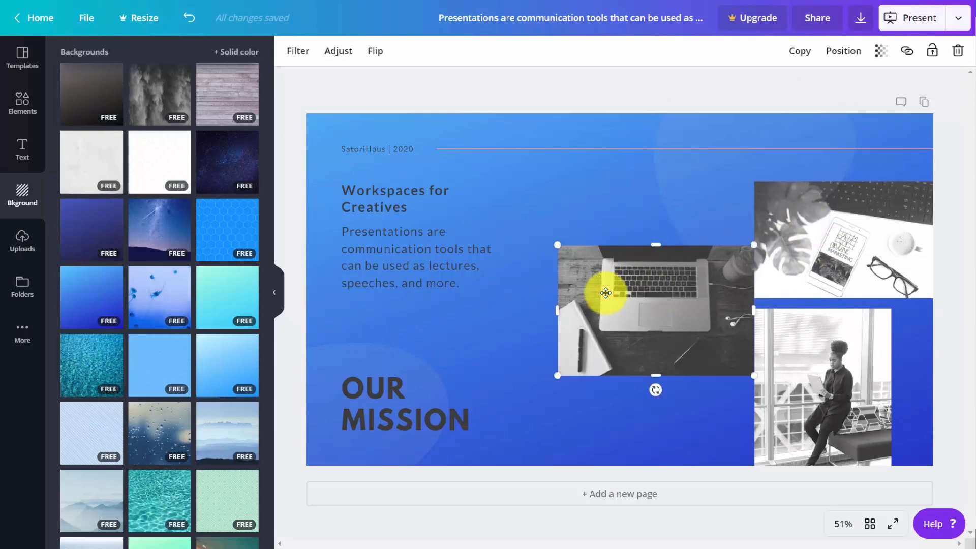
pyautogui.press('Delete')
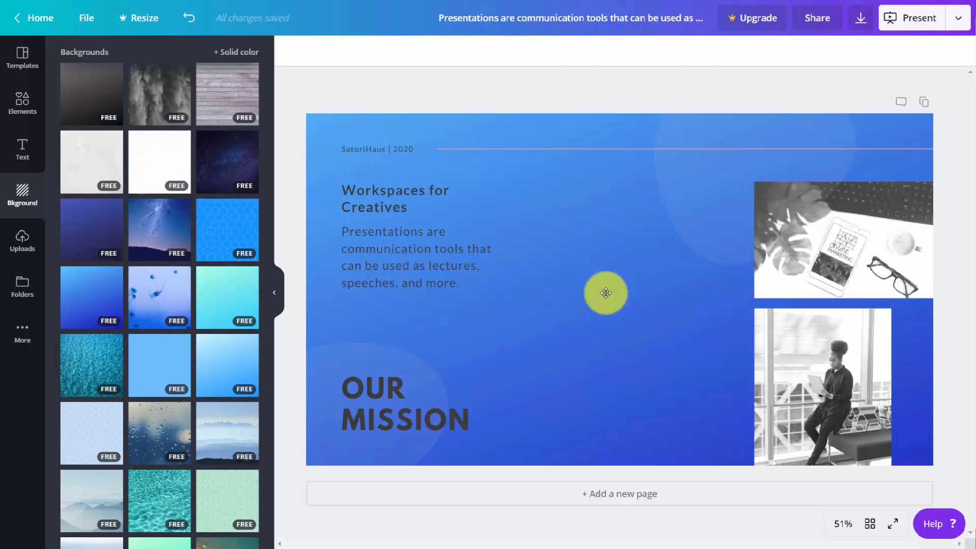
# Upload the QR code, book cover and product images, and place the two-book image on the slide
pyautogui.click(19, 239)
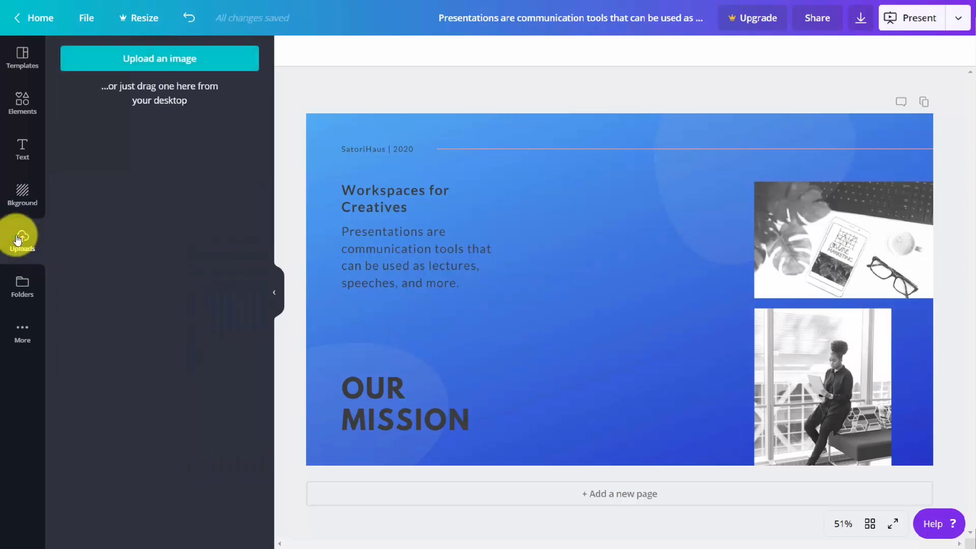
pyautogui.click(157, 67)
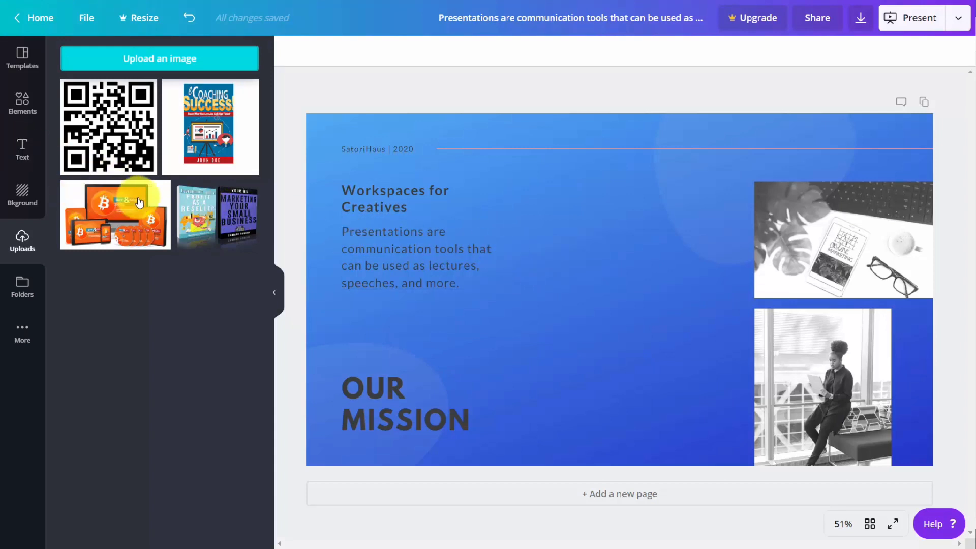
pyautogui.click(193, 209)
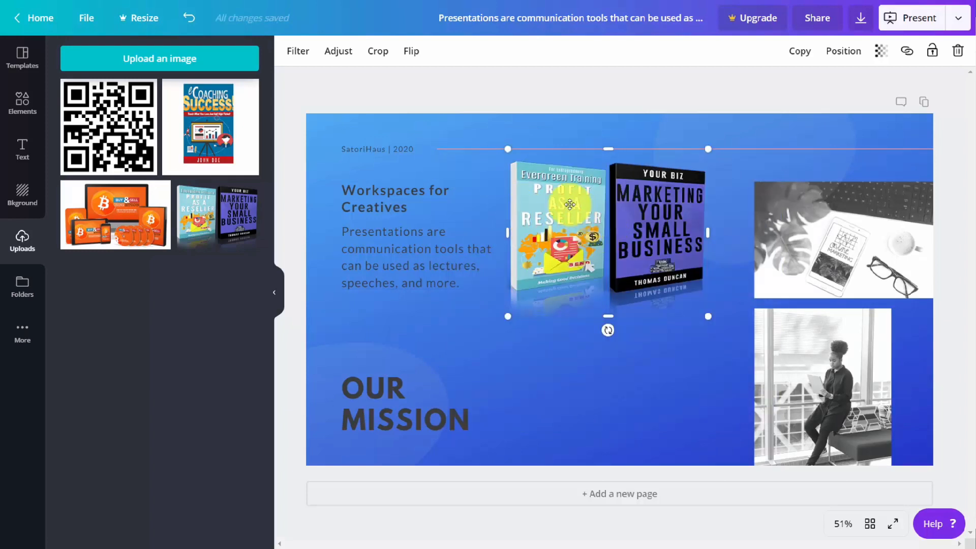
# Try the Summer and Solar filters on the two-book image and apply the Whimsical filter
pyautogui.click(296, 52)
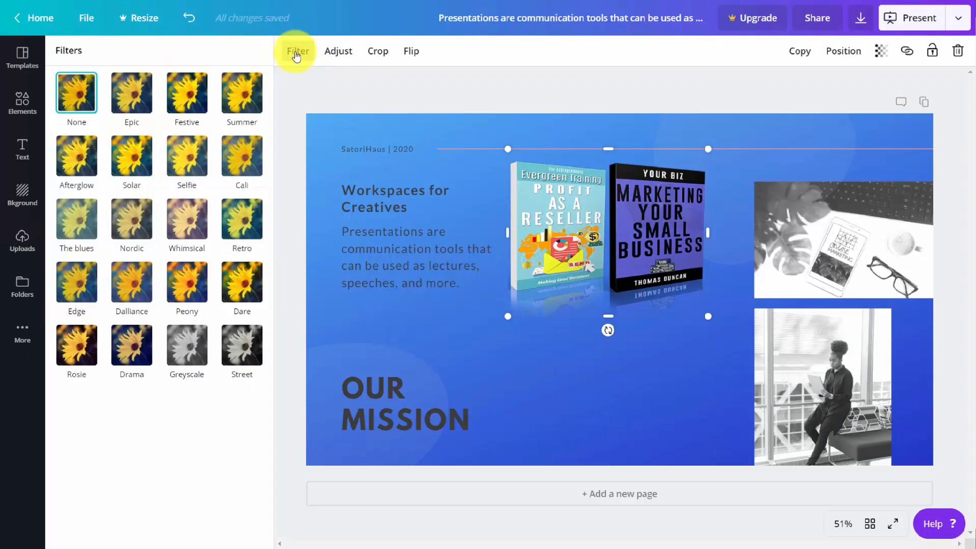
pyautogui.click(249, 100)
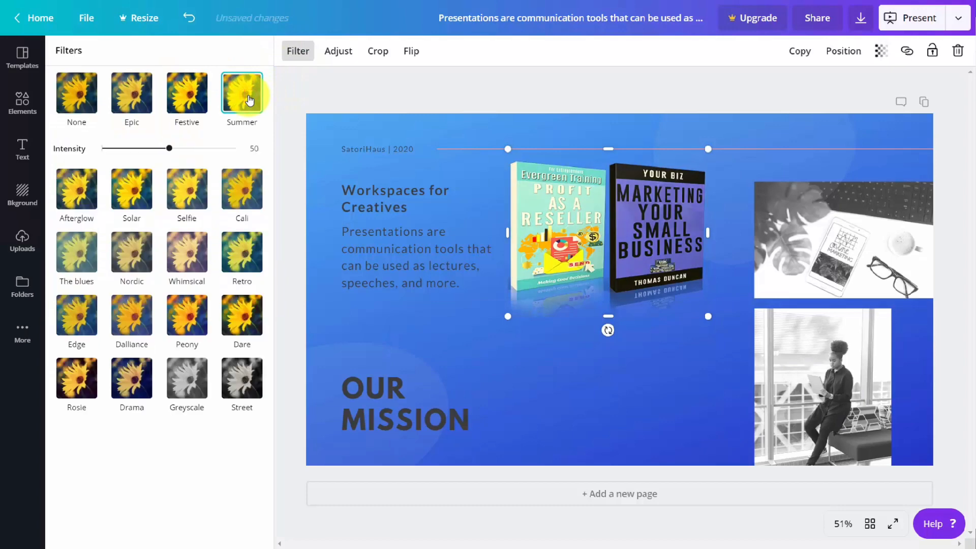
pyautogui.click(131, 193)
pyautogui.click(188, 255)
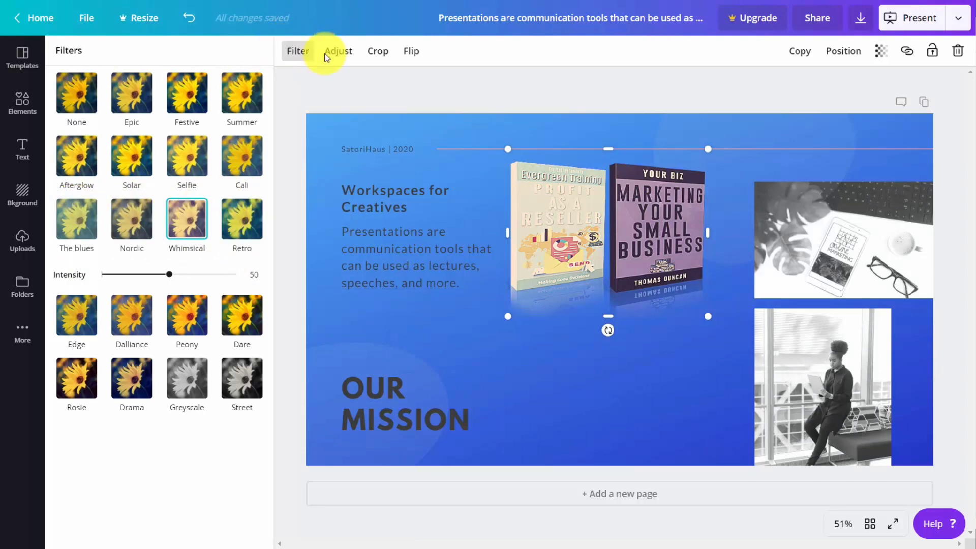
# Add the uploaded eCoaching Success cover to the slide and shrink it to fit below the two-book image
pyautogui.click(21, 229)
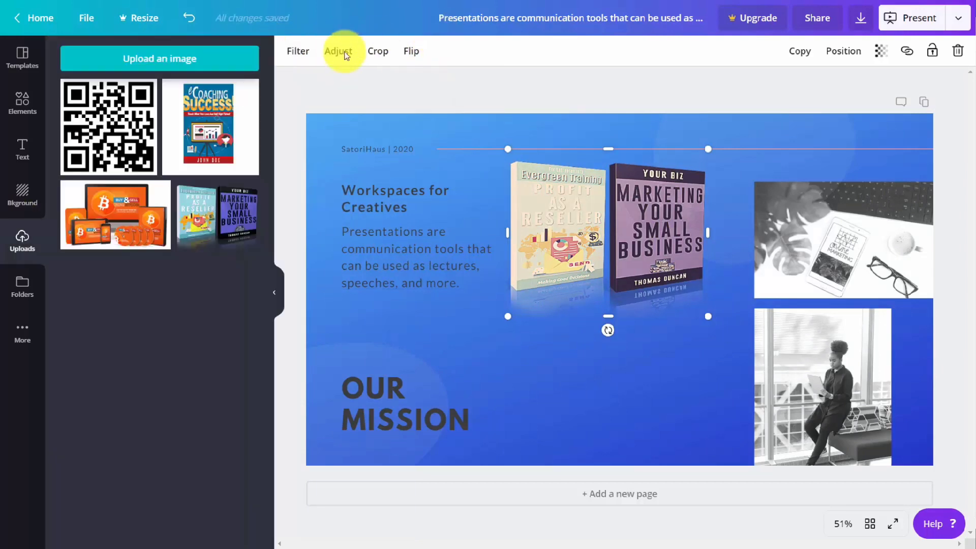
pyautogui.click(204, 126)
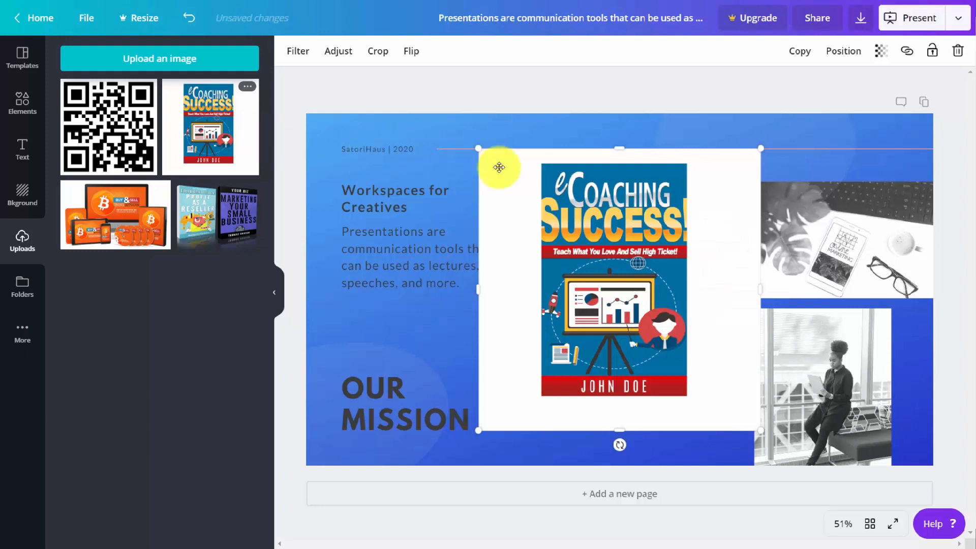
pyautogui.moveTo(761, 151); pyautogui.dragTo(633, 356)
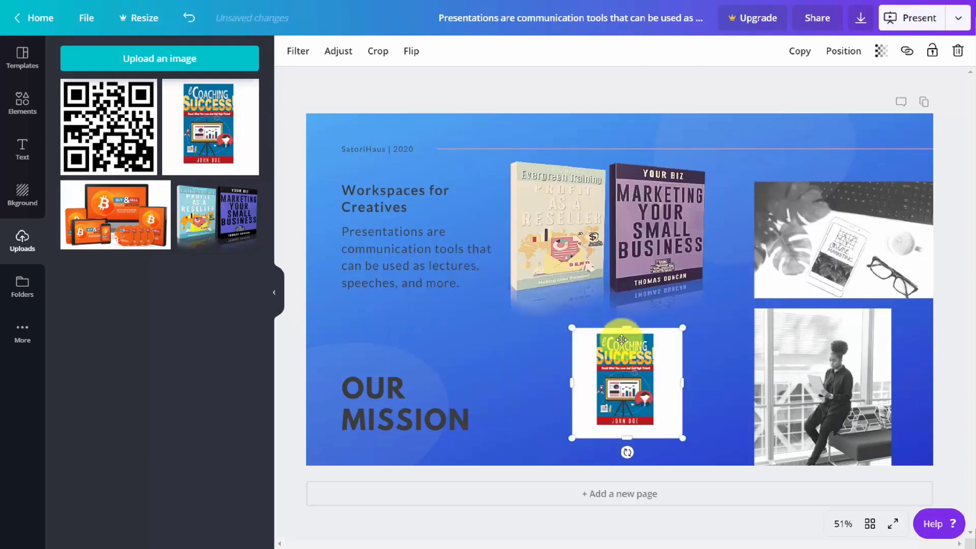
# Show the link option of the eCoaching Success image without adding a link, and select the two-book image
pyautogui.click(906, 51)
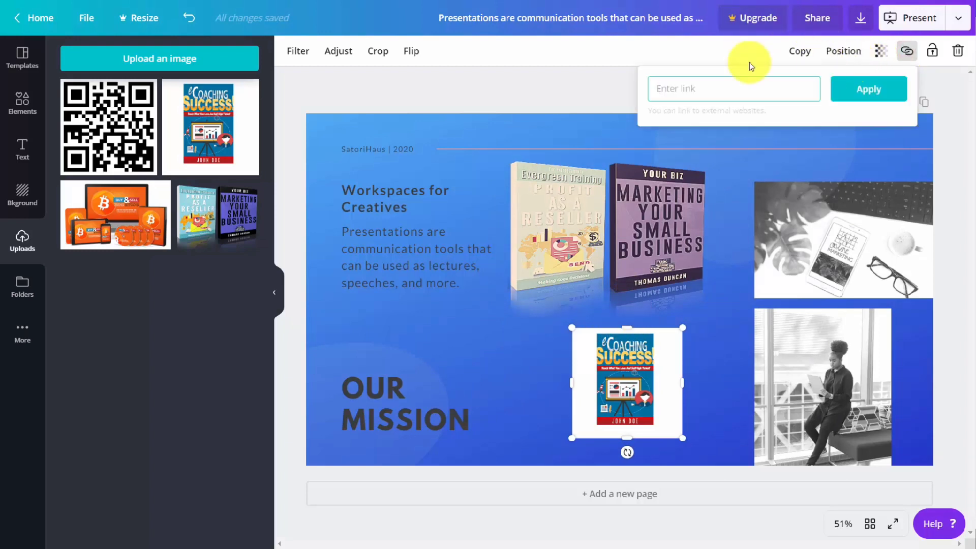
pyautogui.click(627, 130)
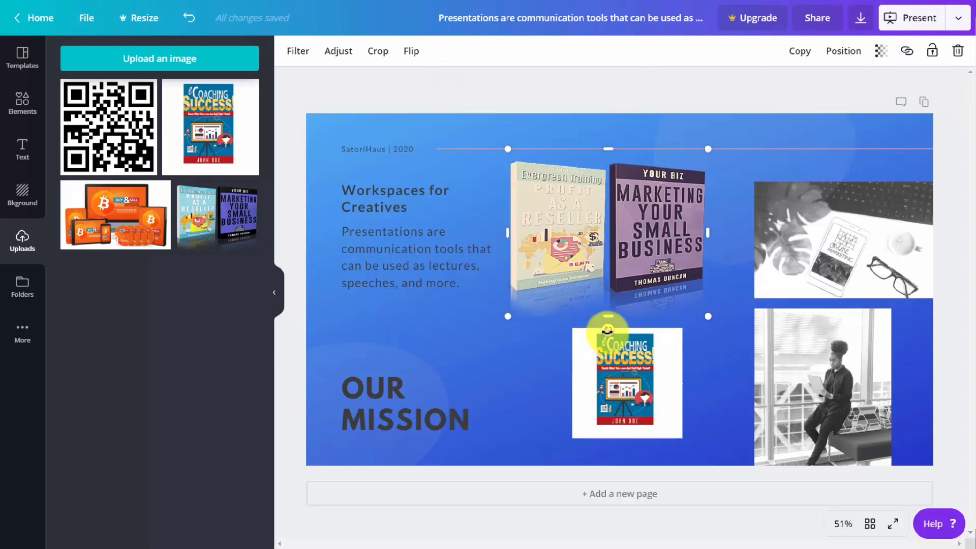
pyautogui.moveTo(608, 331); pyautogui.dragTo(612, 357)
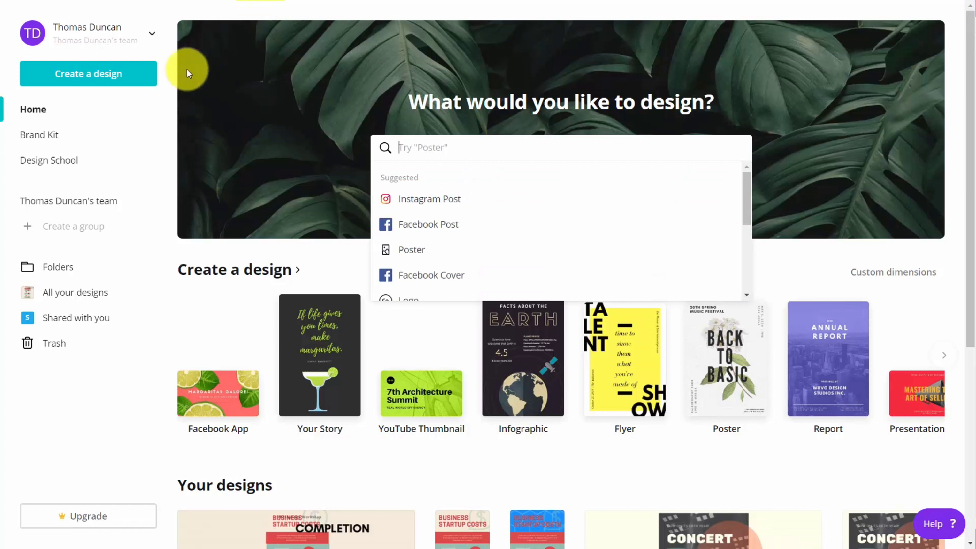
# Create a new design with custom dimensions of 900 by 600 px after viewing the available units
pyautogui.click(102, 80)
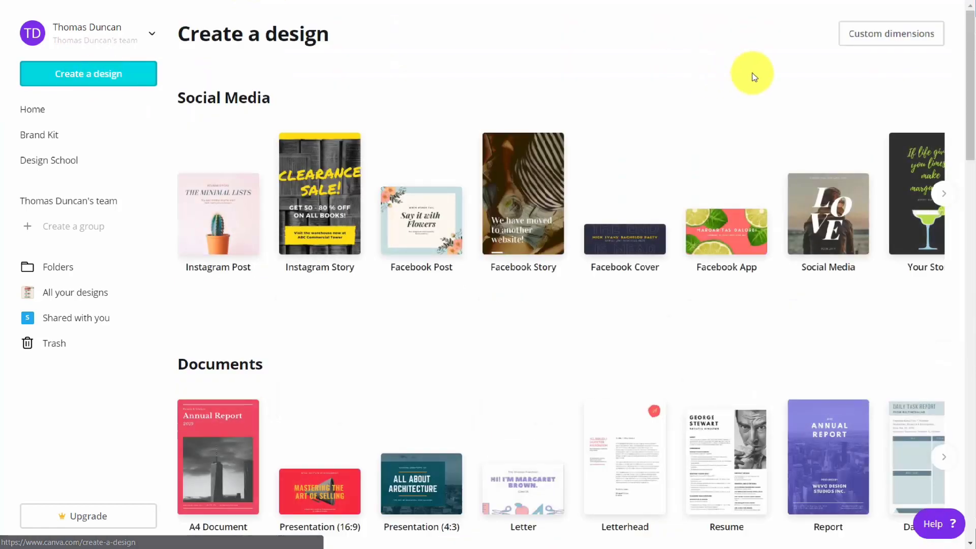
pyautogui.click(854, 37)
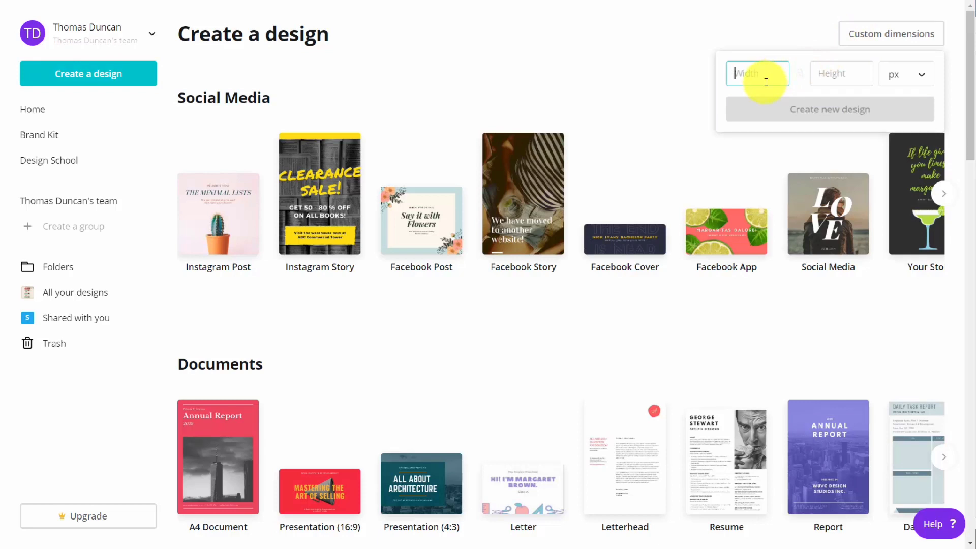
pyautogui.write('900')
pyautogui.press('Tab')
pyautogui.write('600')
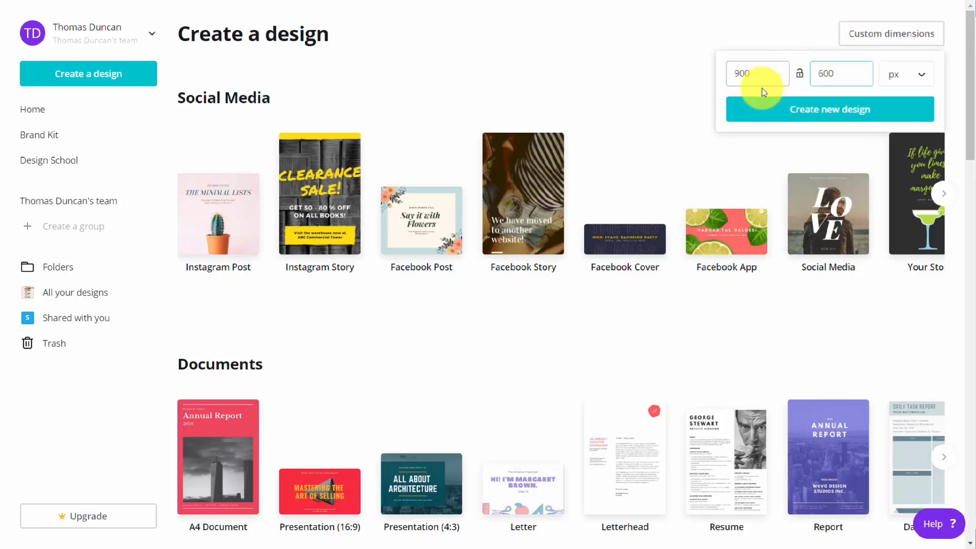
pyautogui.click(884, 76)
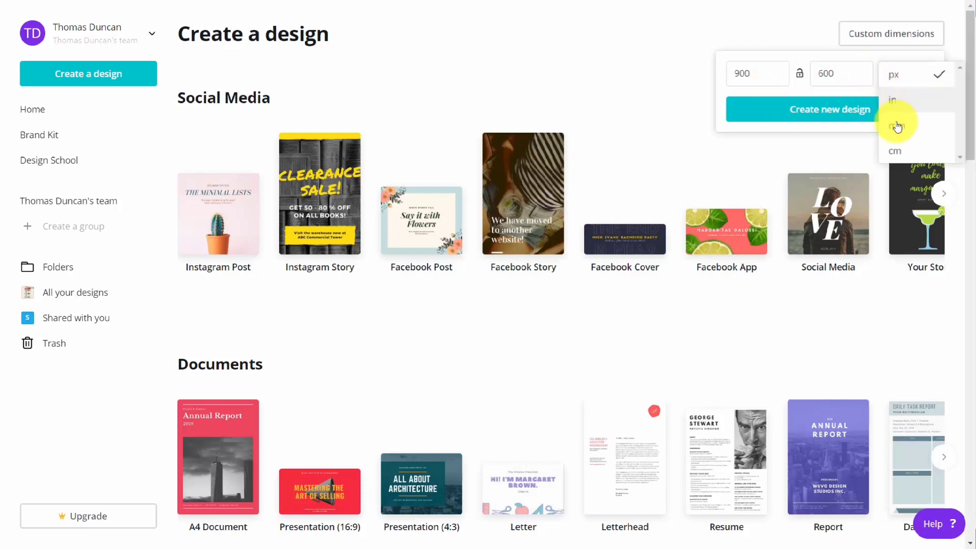
pyautogui.click(654, 85)
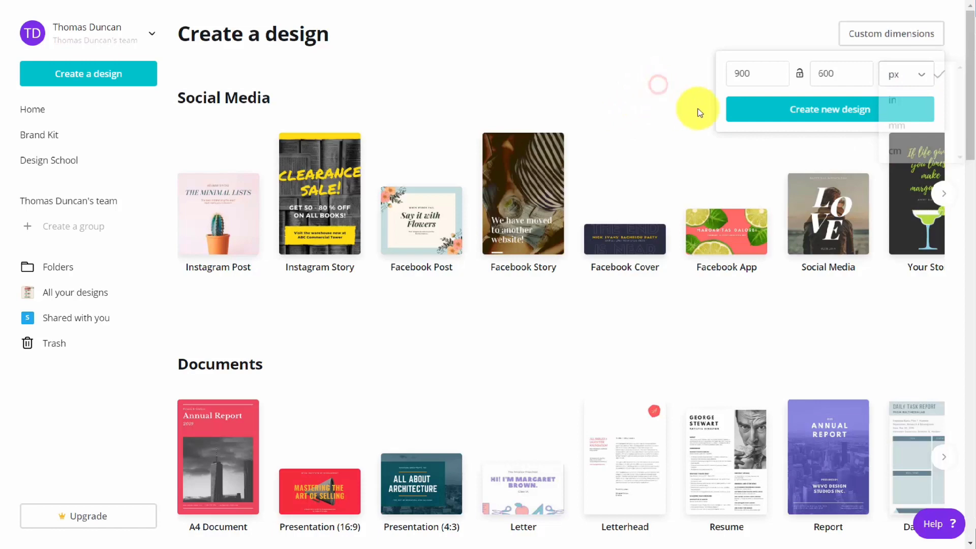
pyautogui.click(814, 110)
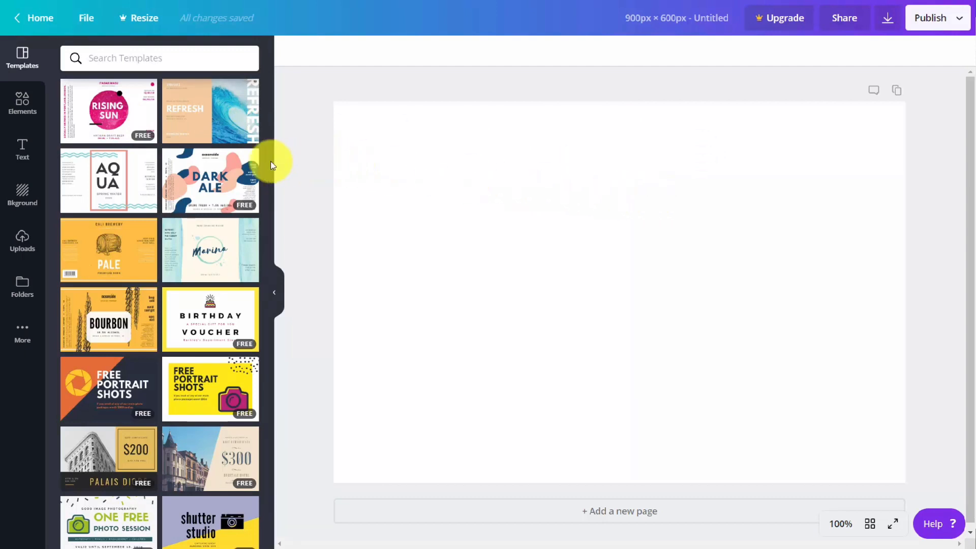
# Apply the free Dark Ale template to the blank page and browse the Elements, Text and Background collections
pyautogui.click(202, 178)
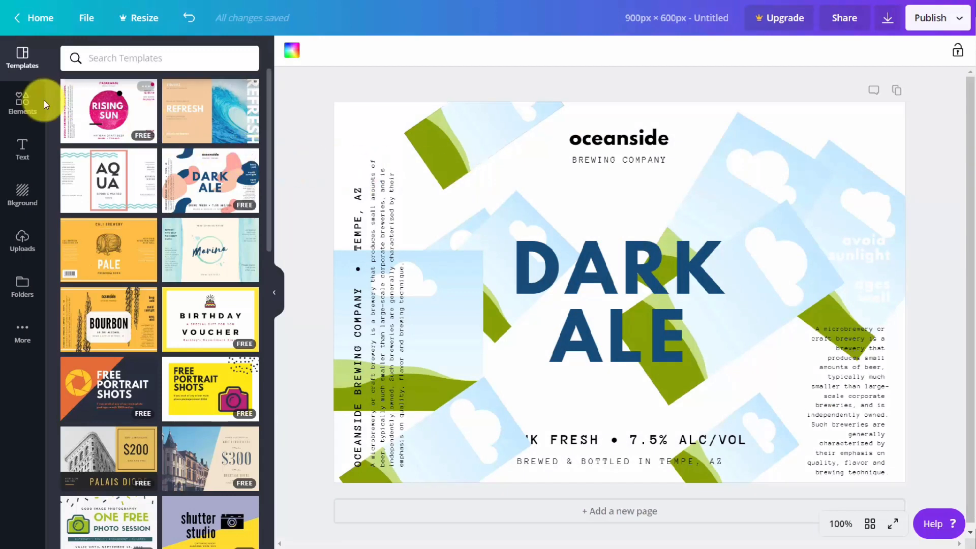
pyautogui.click(20, 106)
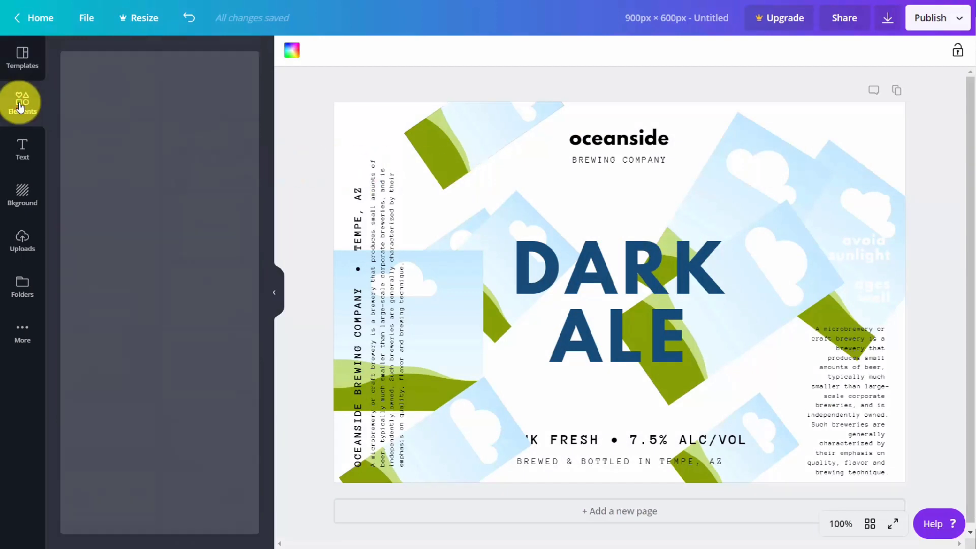
pyautogui.click(21, 147)
pyautogui.click(19, 196)
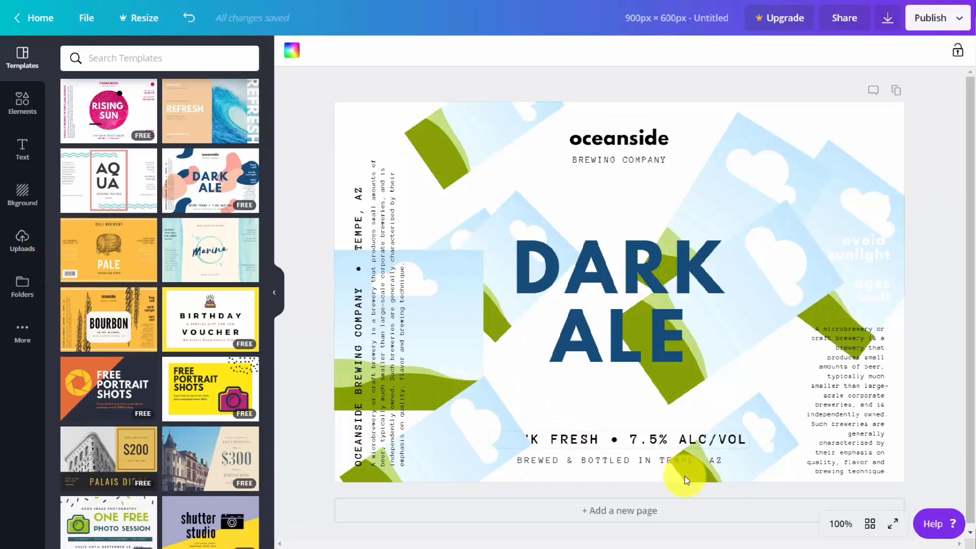
# Add a second page and apply the Marina water label template to it
pyautogui.click(606, 517)
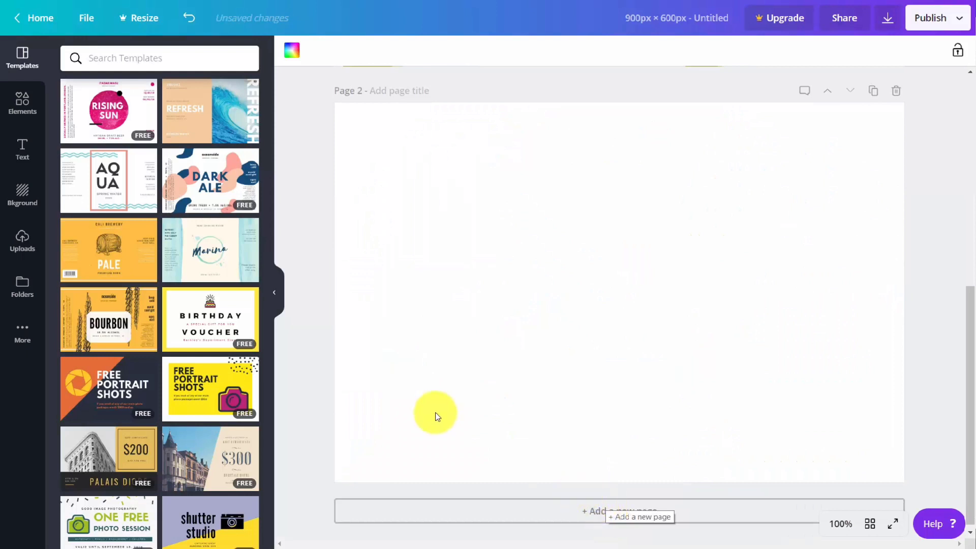
pyautogui.click(196, 246)
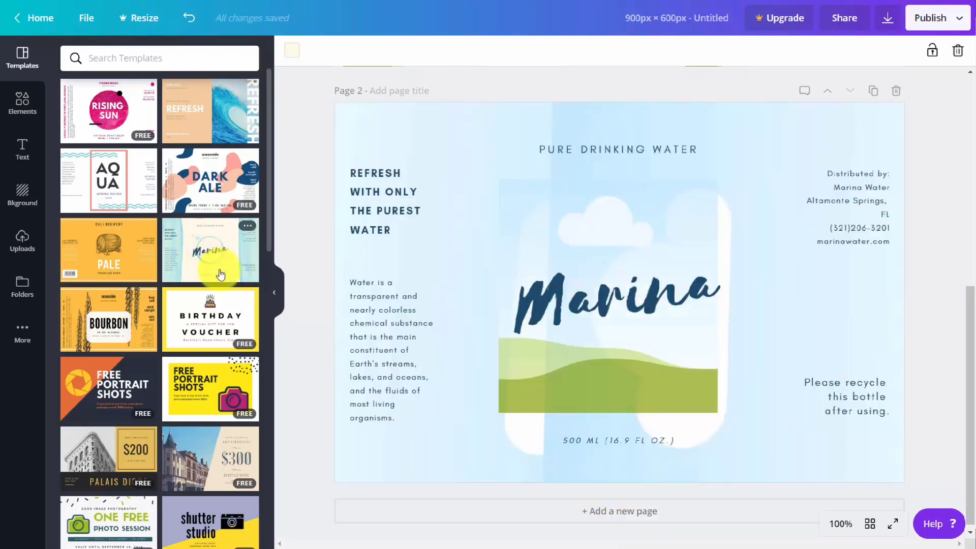
# Duplicate the Marina page and view the copy below it
pyautogui.scroll(1, 807, 159)
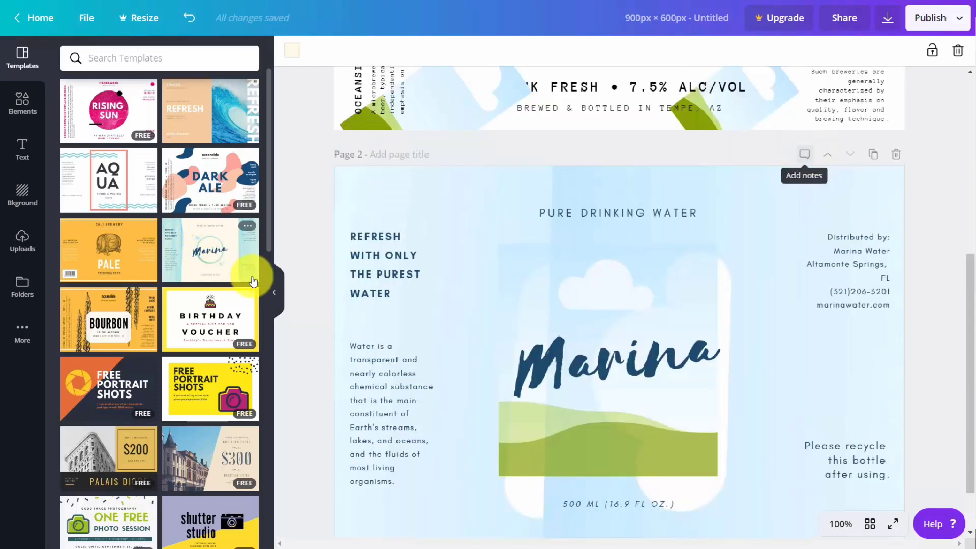
pyautogui.click(870, 157)
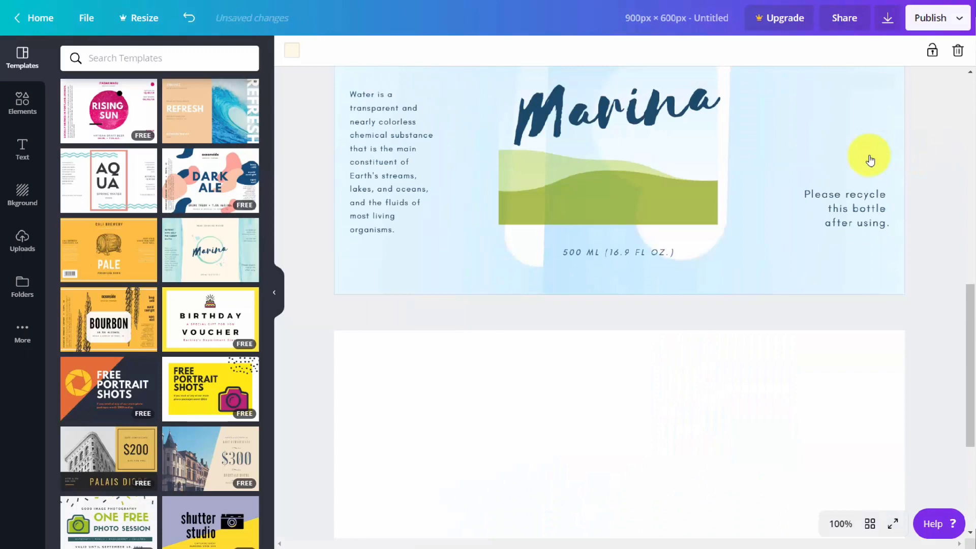
pyautogui.scroll(6, 758, 209)
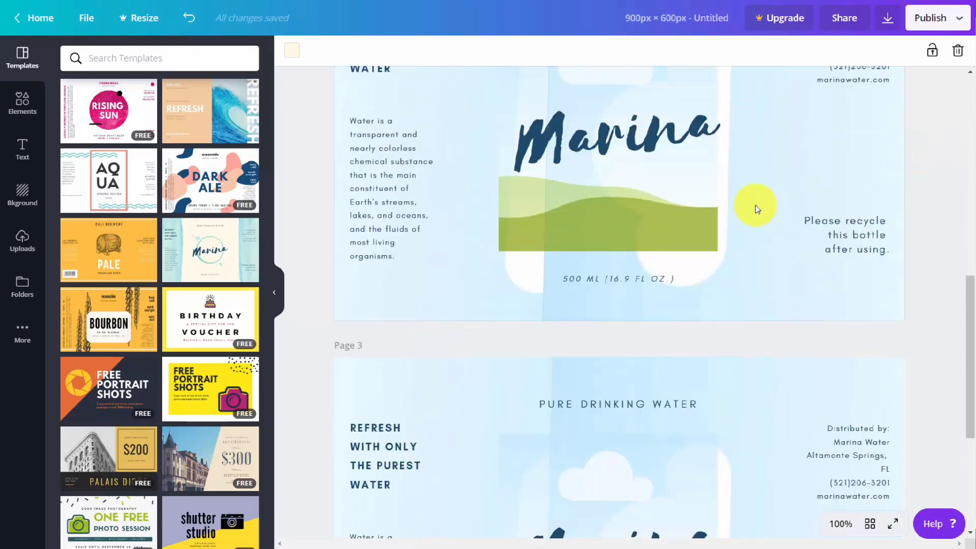
pyautogui.scroll(-5, 750, 205)
pyautogui.scroll(-3, 610, 208)
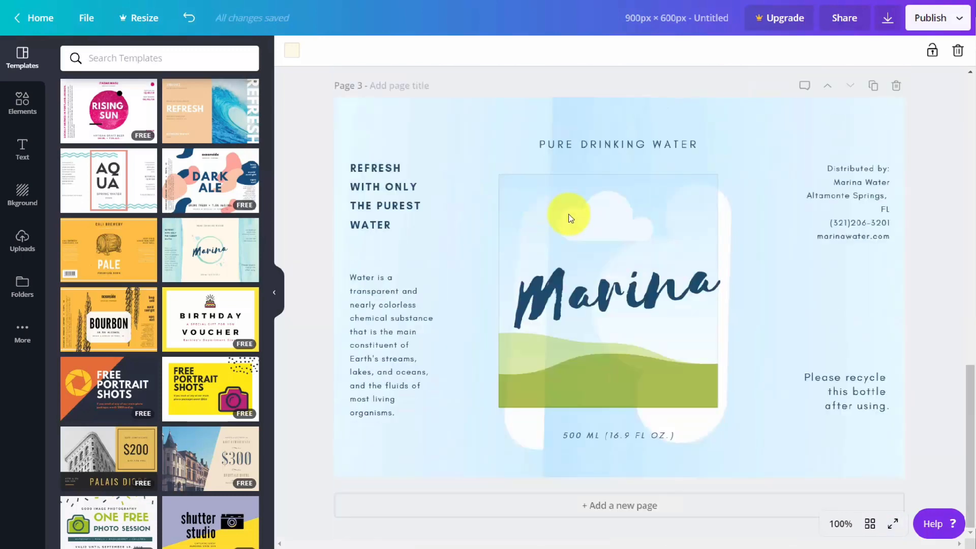
# Add and save the note "Now is the time for all good Men to come to the aid of their country." on page 2
pyautogui.scroll(6, 566, 213)
pyautogui.scroll(4, 584, 216)
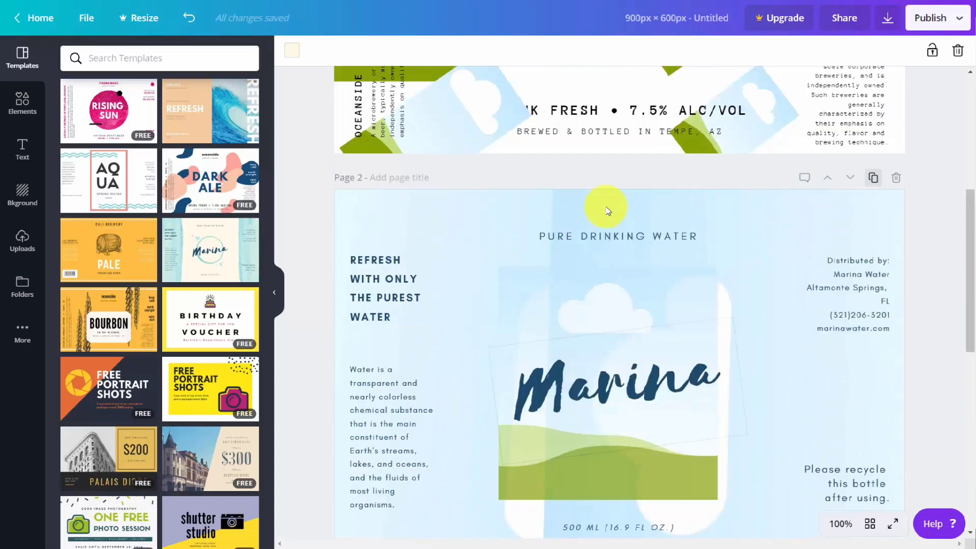
pyautogui.click(803, 178)
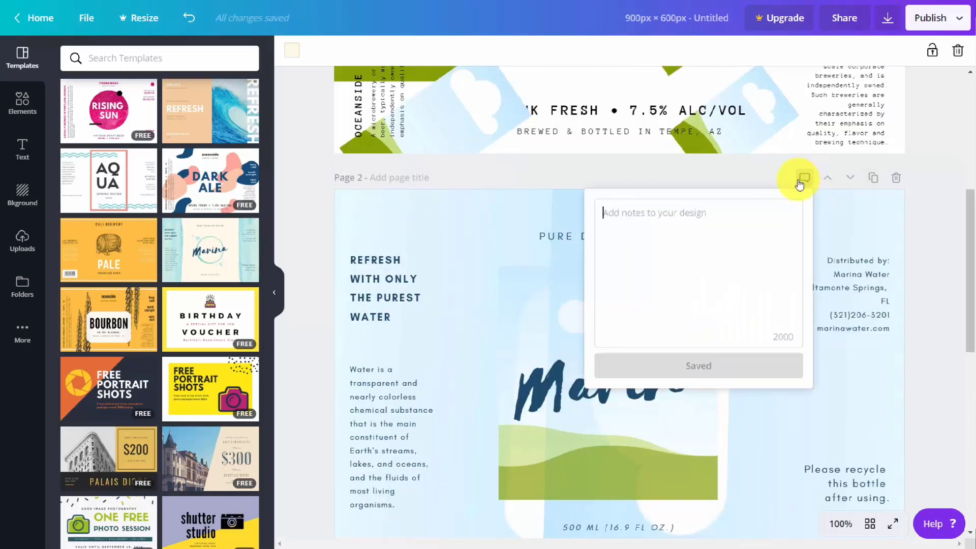
pyautogui.write('Now is the time for all good Men to come to the aid of their country.')
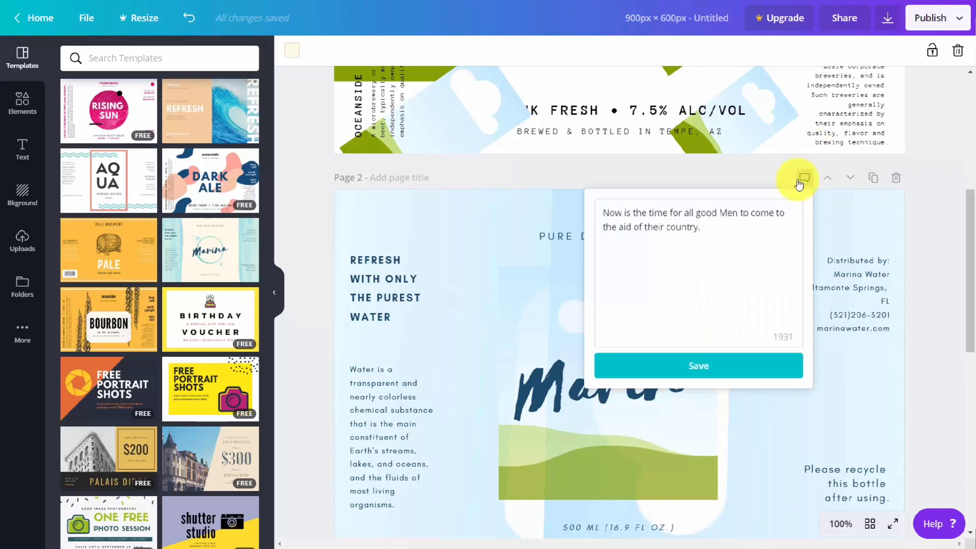
pyautogui.click(695, 367)
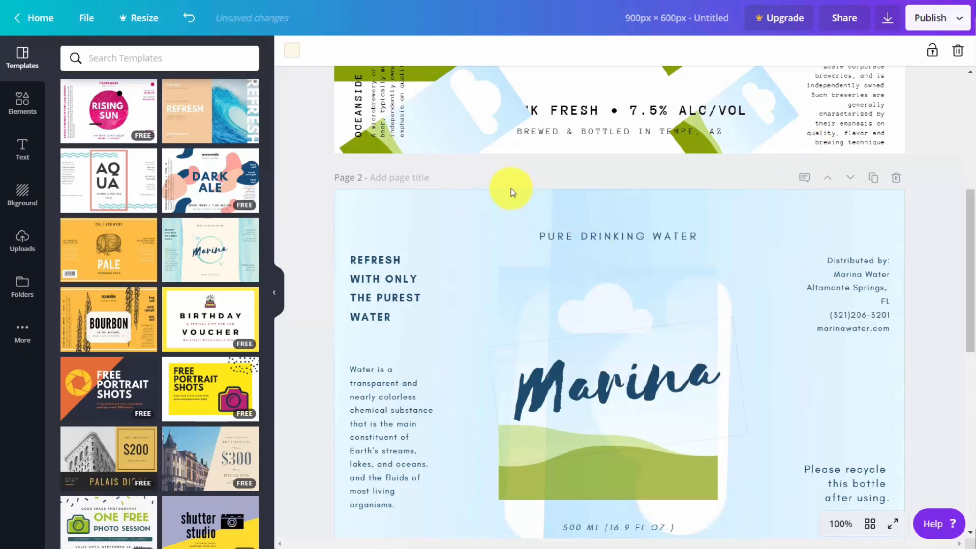
# Delete one of the two identical Marina pages and review the remaining pages of the design
pyautogui.click(896, 181)
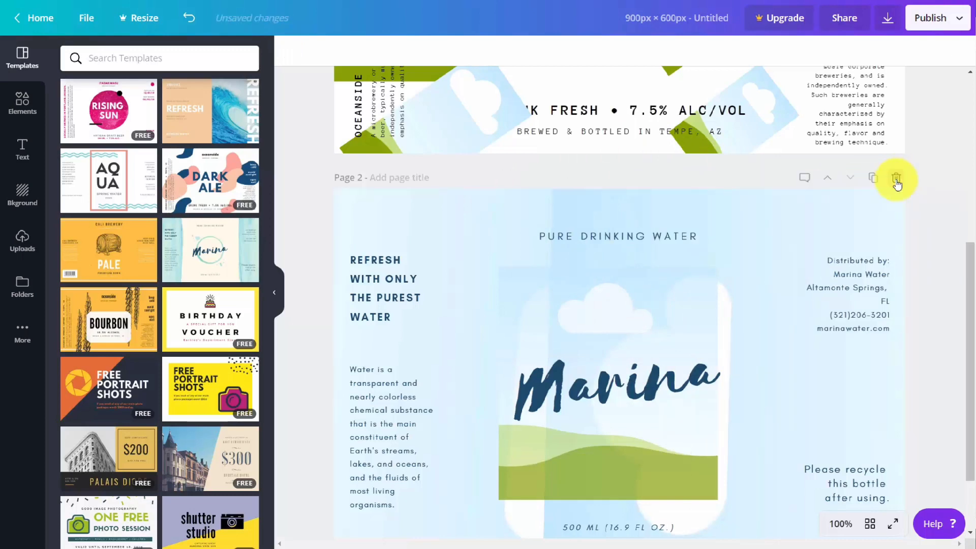
pyautogui.scroll(6, 871, 220)
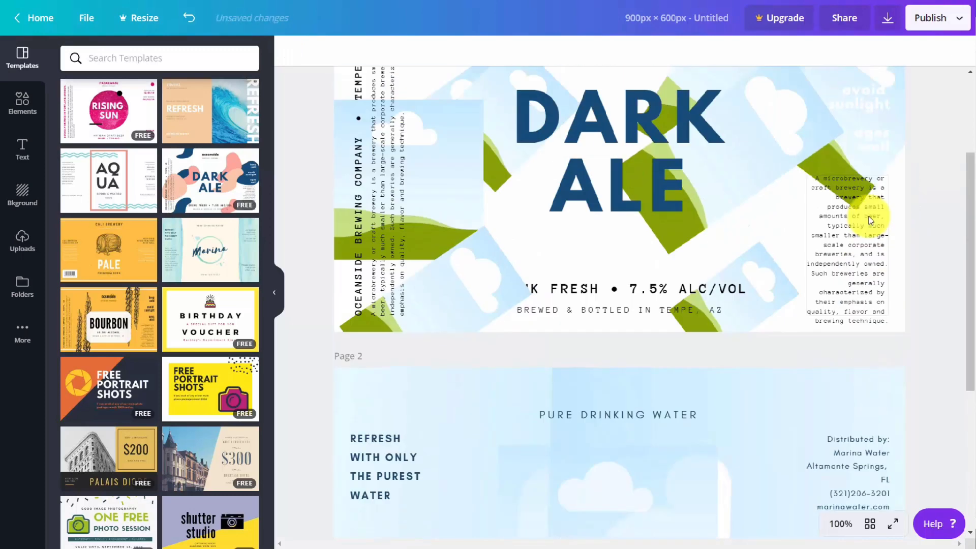
pyautogui.scroll(-5, 871, 220)
pyautogui.scroll(-3, 871, 220)
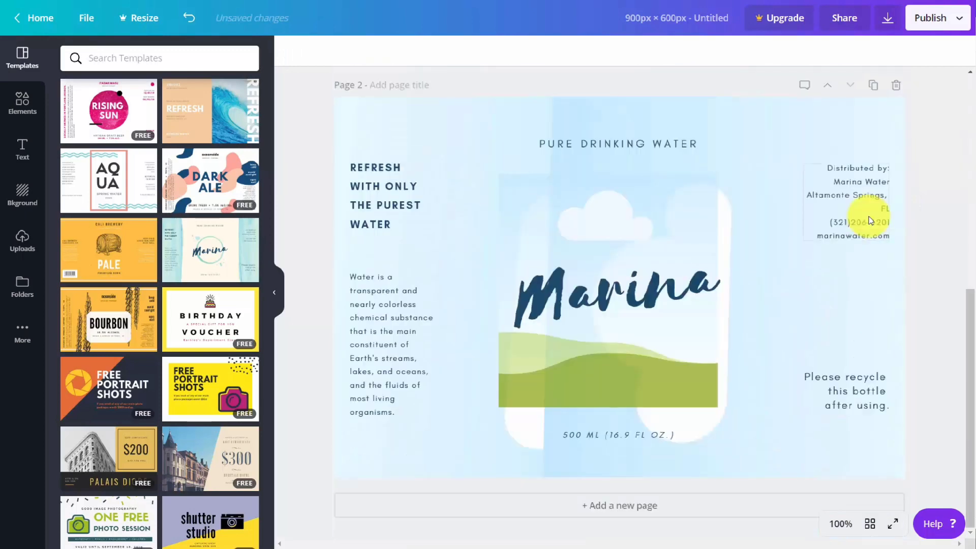
pyautogui.scroll(7, 870, 220)
pyautogui.scroll(1, 870, 219)
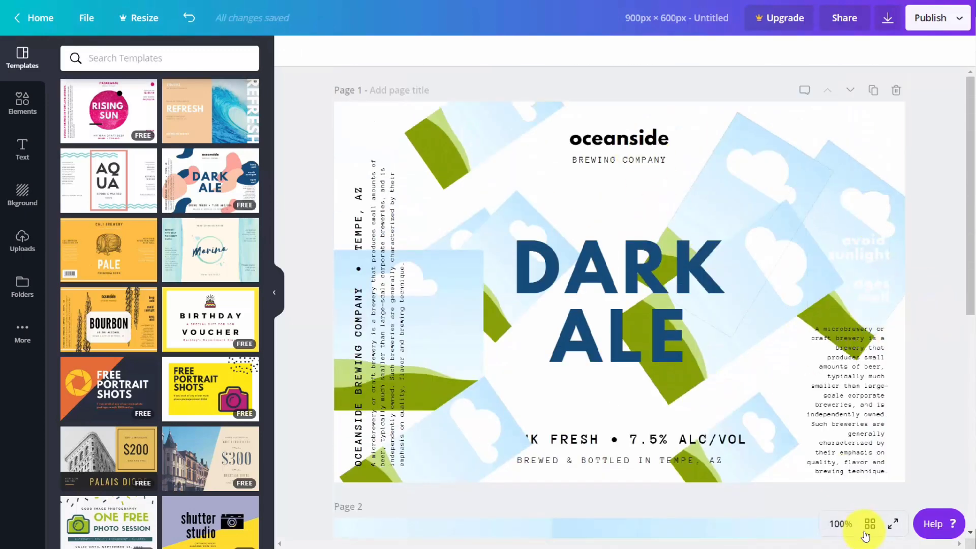
# Preview the design in full screen and look through the Dark Ale and Marina pages in the page manager
pyautogui.click(893, 524)
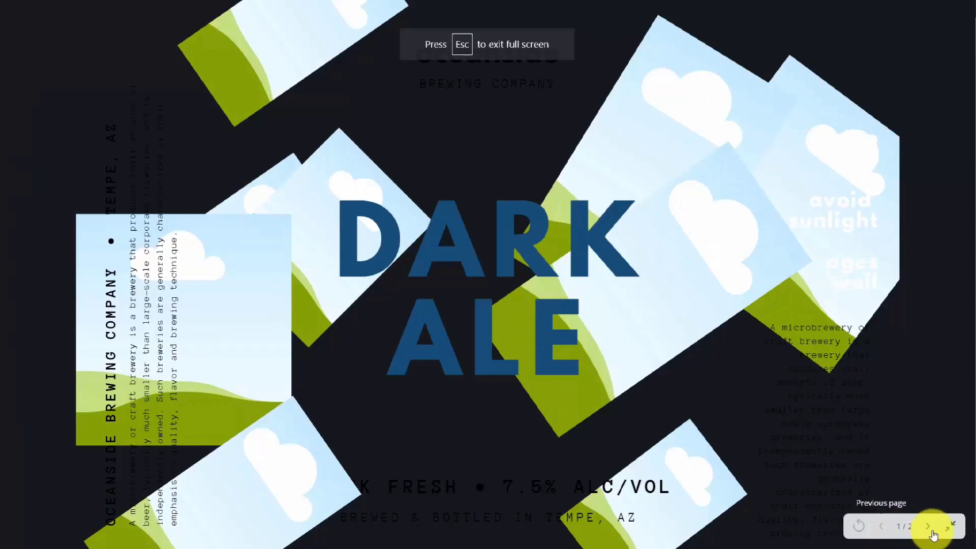
pyautogui.click(950, 527)
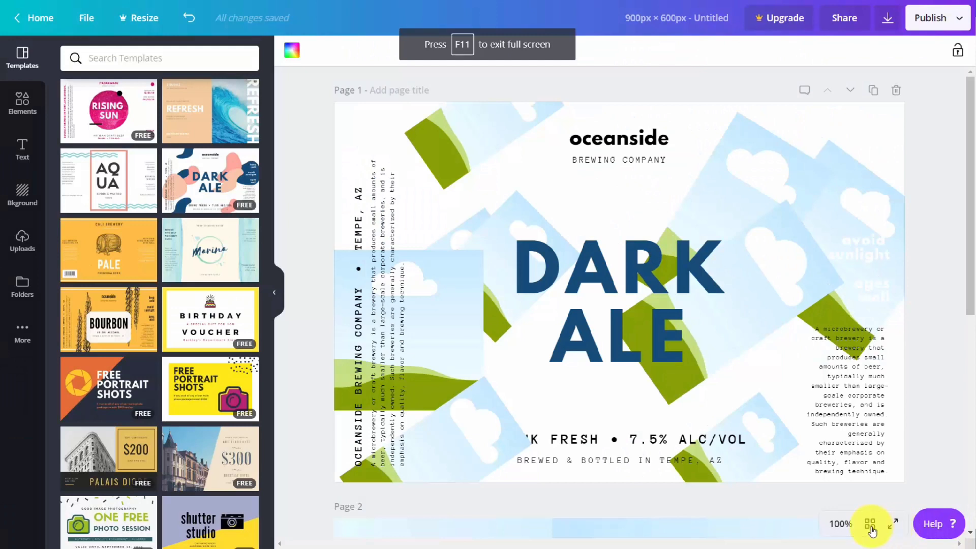
pyautogui.click(871, 527)
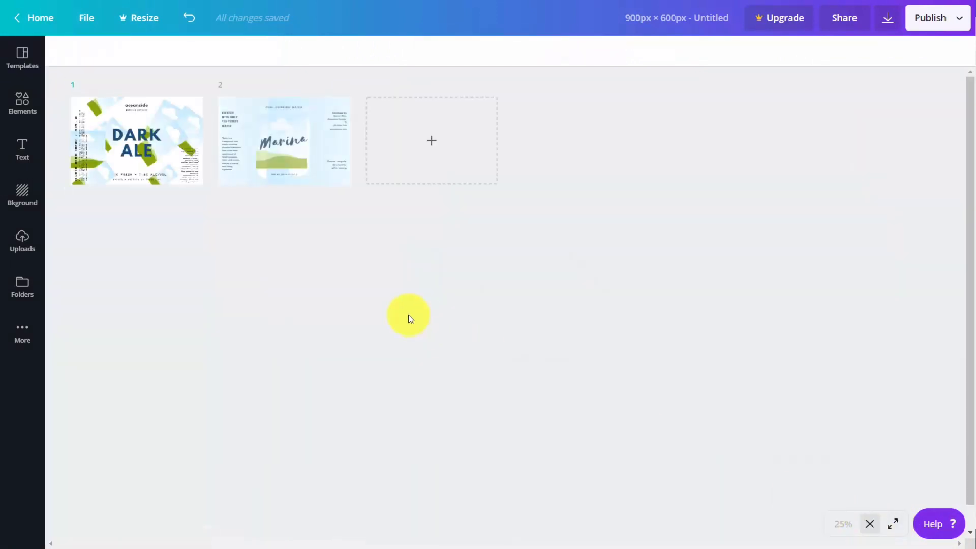
pyautogui.click(310, 145)
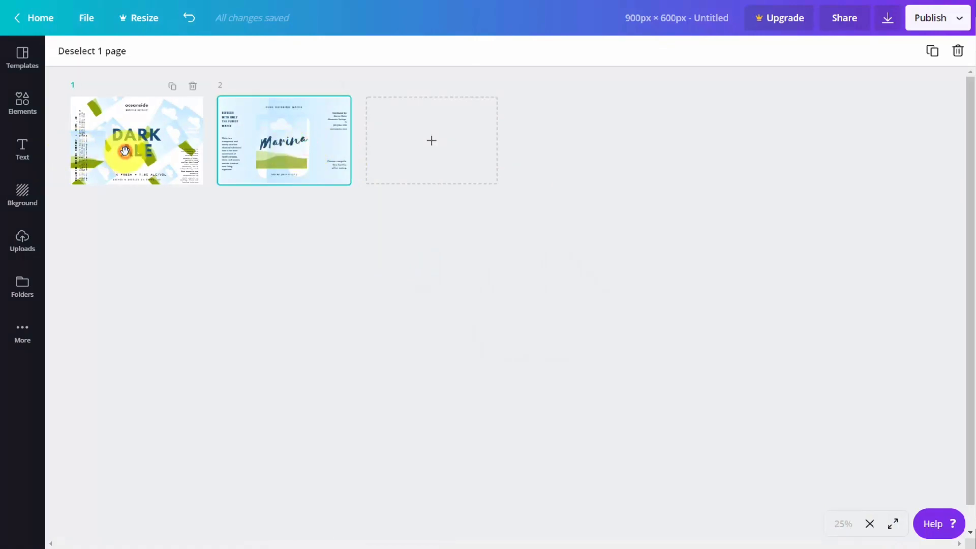
pyautogui.click(125, 151)
pyautogui.click(274, 153)
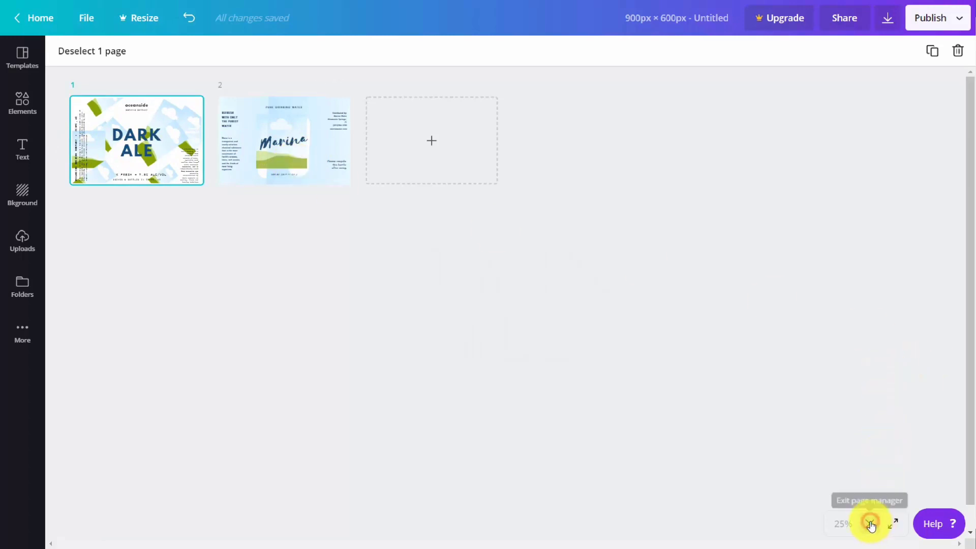
pyautogui.click(871, 525)
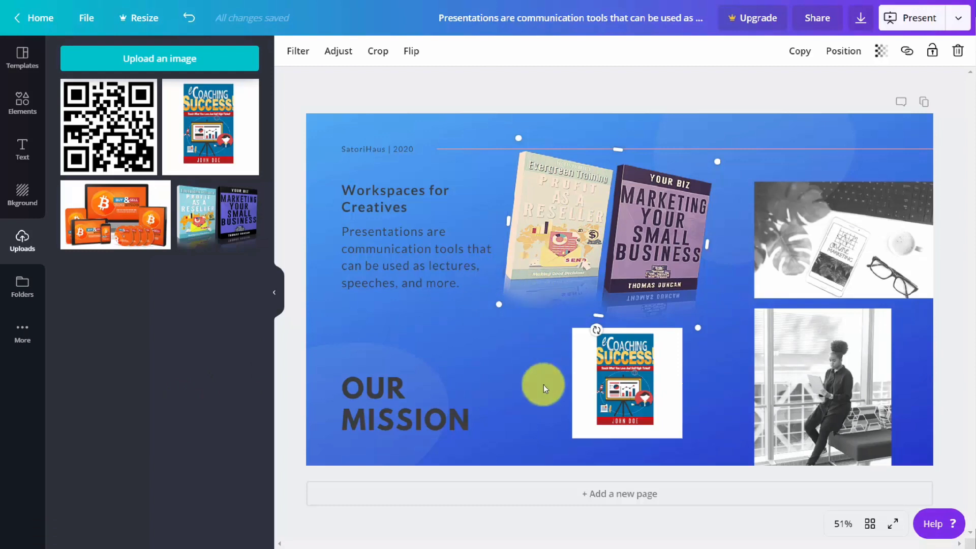
# Delete the two-book image and the eCoaching Success cover from the Our Mission slide of the presentation
pyautogui.press('Delete')
pyautogui.click(603, 364)
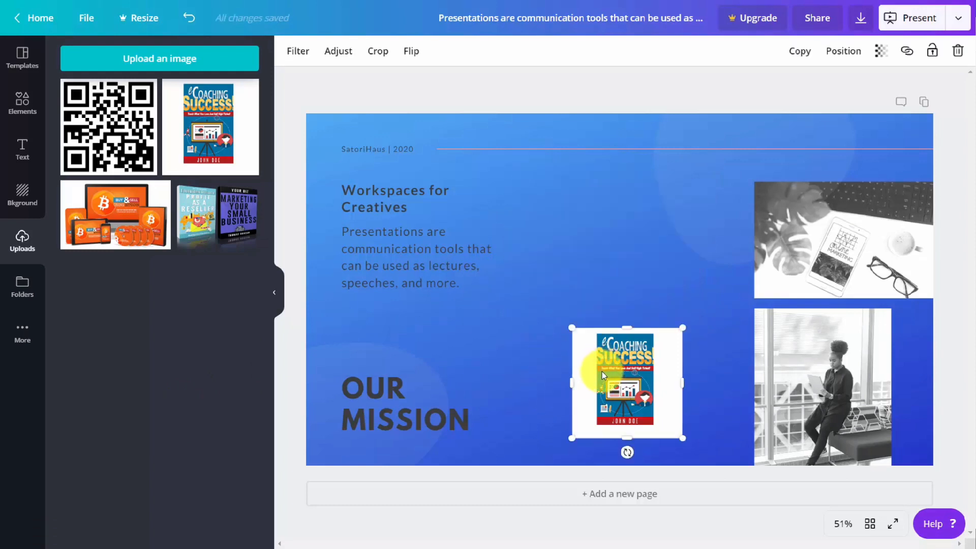
pyautogui.press('Delete')
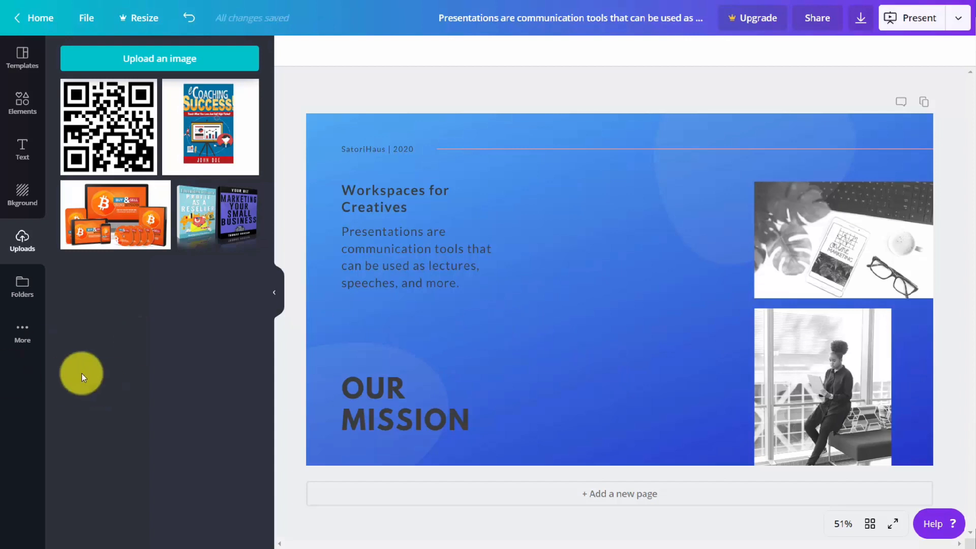
# Embed the sample TED video in the slide and replace it with the TED marketing talk from the copied web link
pyautogui.click(23, 332)
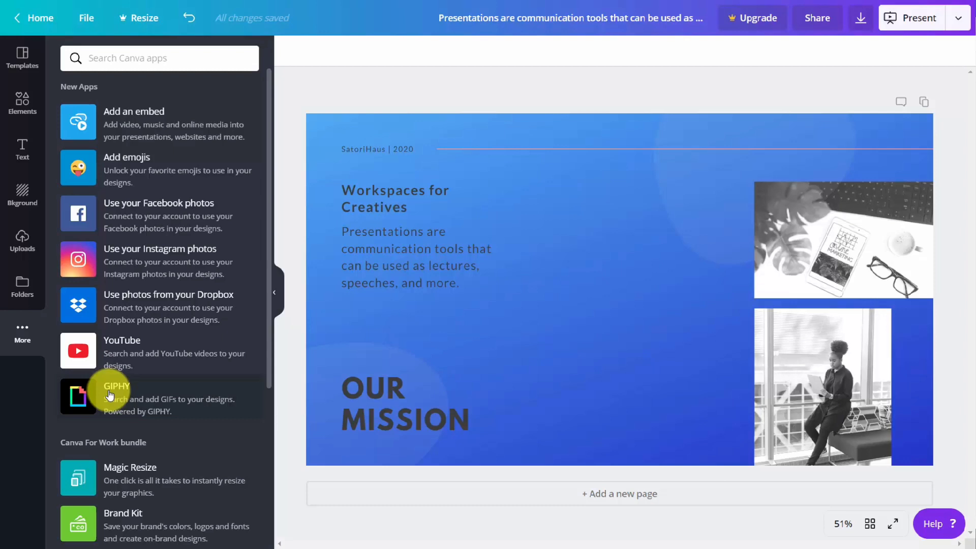
pyautogui.click(134, 124)
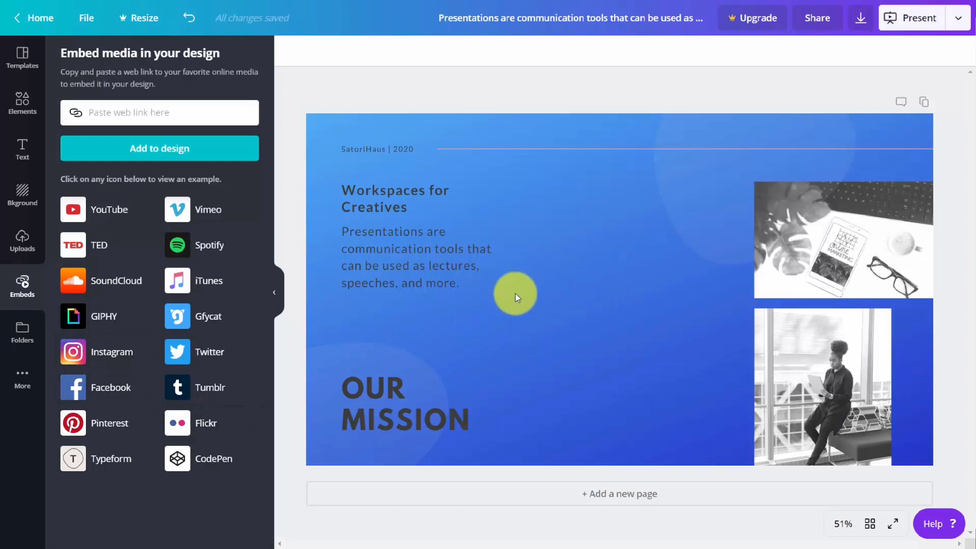
pyautogui.click(95, 249)
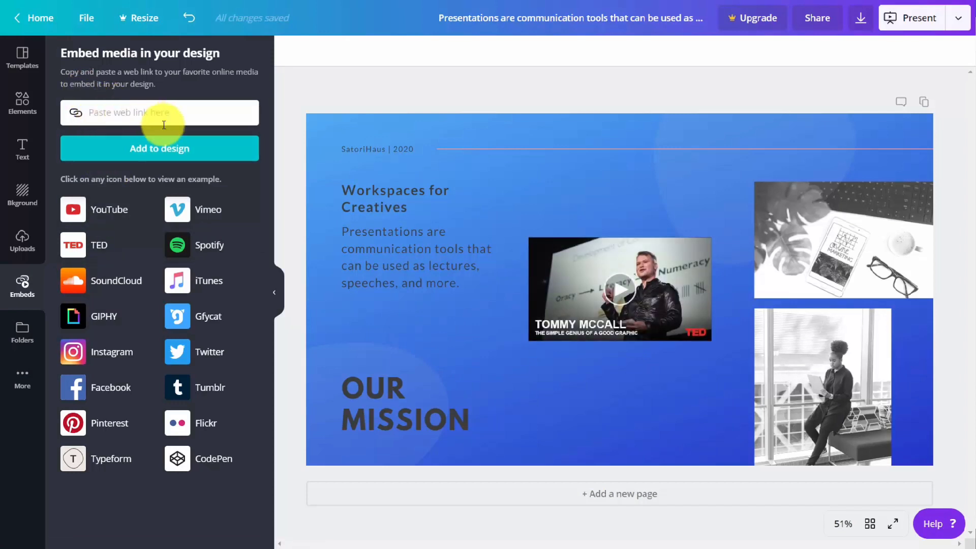
pyautogui.write('https://www.ted.com/talks/dan_cobley_what_physics_taught_me_about_marketing/discussion')
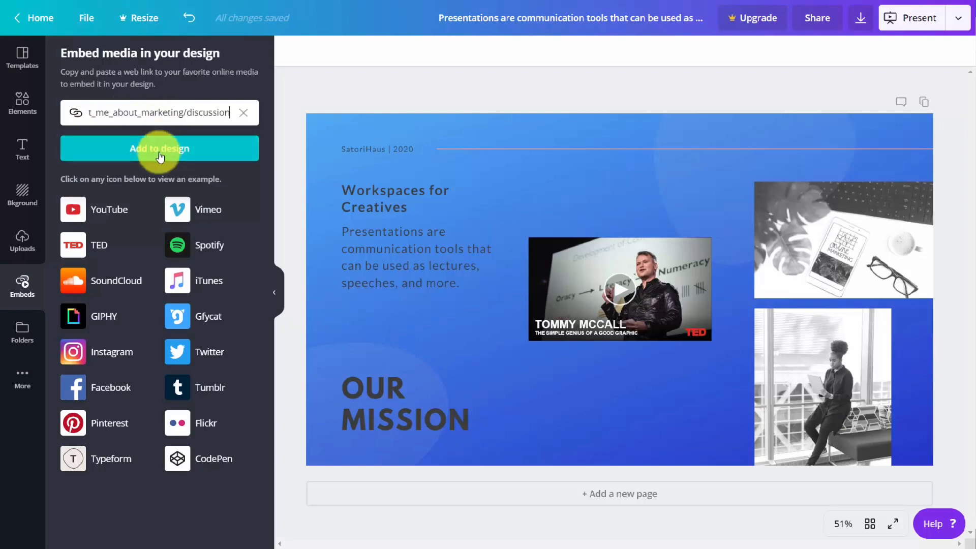
pyautogui.click(159, 154)
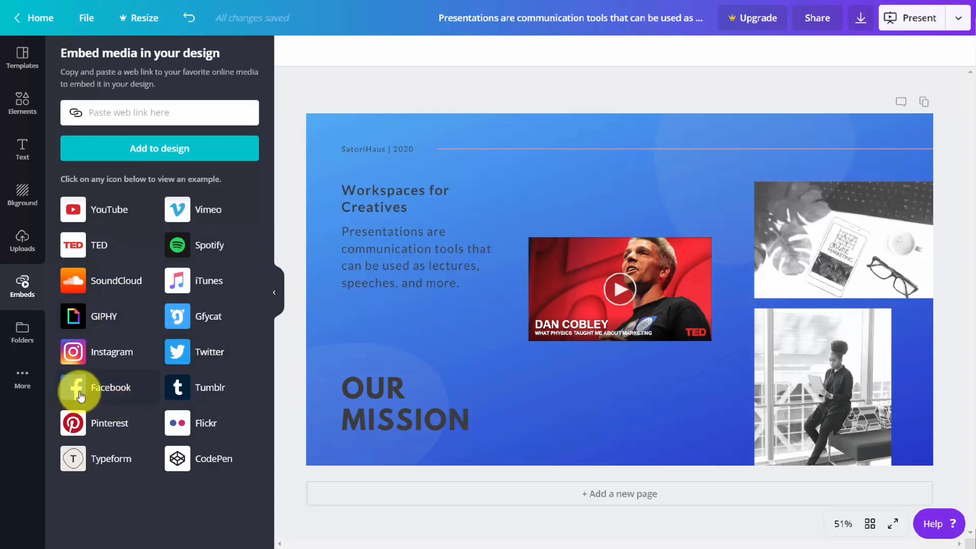
# Remove the embedded TED video from the slide and look over the available Canva apps
pyautogui.click(22, 377)
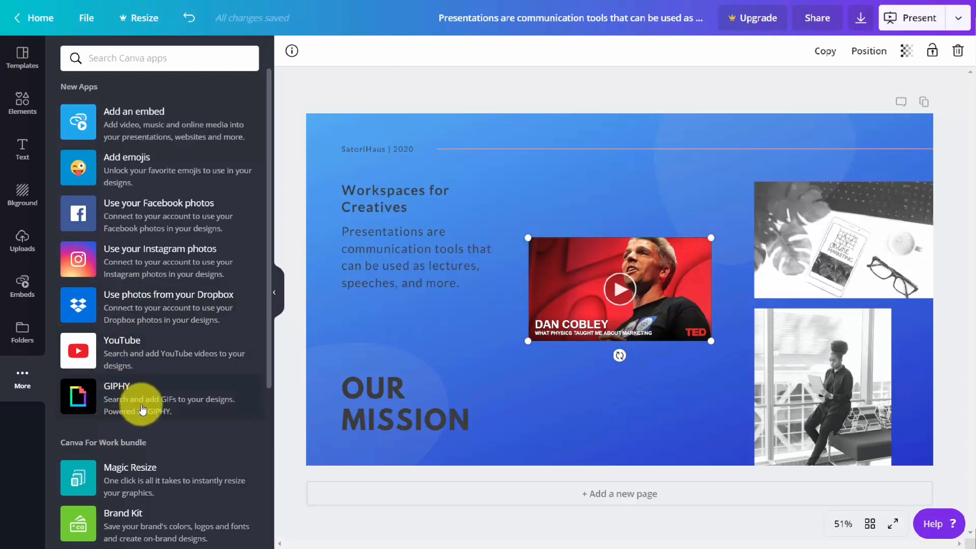
pyautogui.press('Delete')
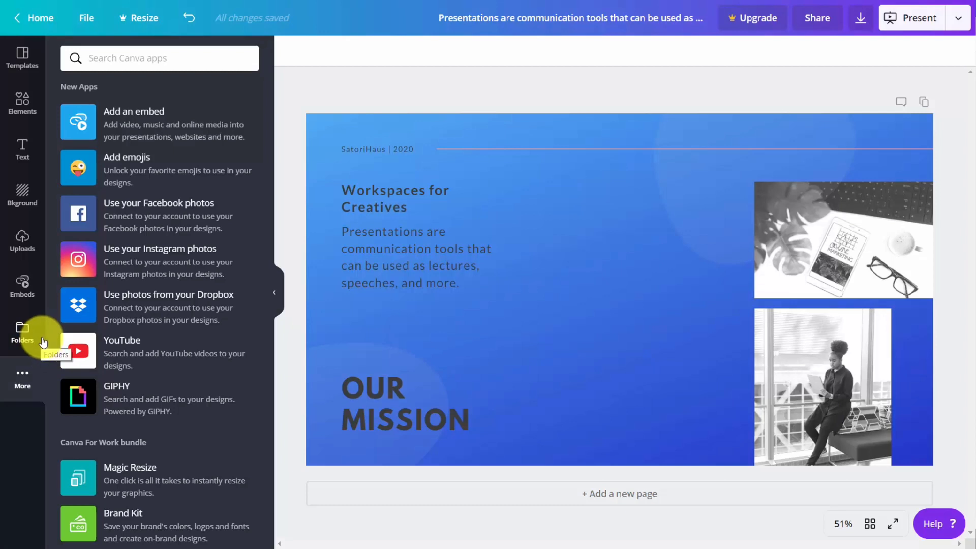
pyautogui.click(78, 168)
pyautogui.click(76, 115)
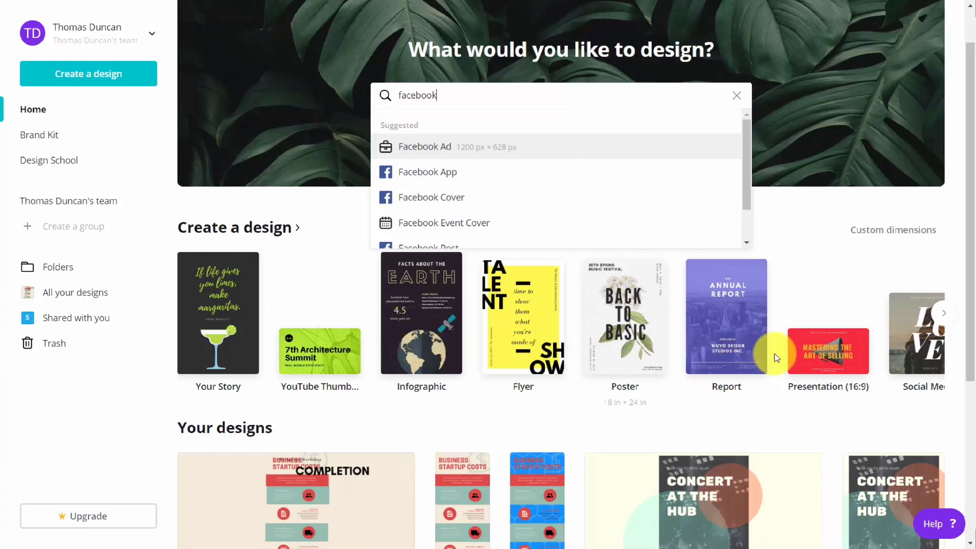
# Create a Presentation (16:9) design and apply the Our Mission page of the Pink and White Geometric Gradient Memphis Creative Presentation template
pyautogui.click(811, 351)
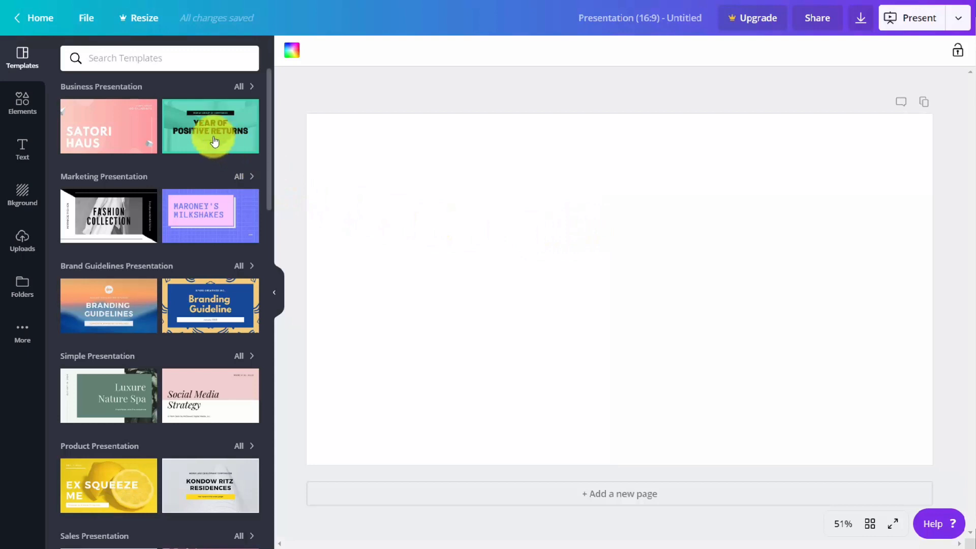
pyautogui.moveTo(201, 131)
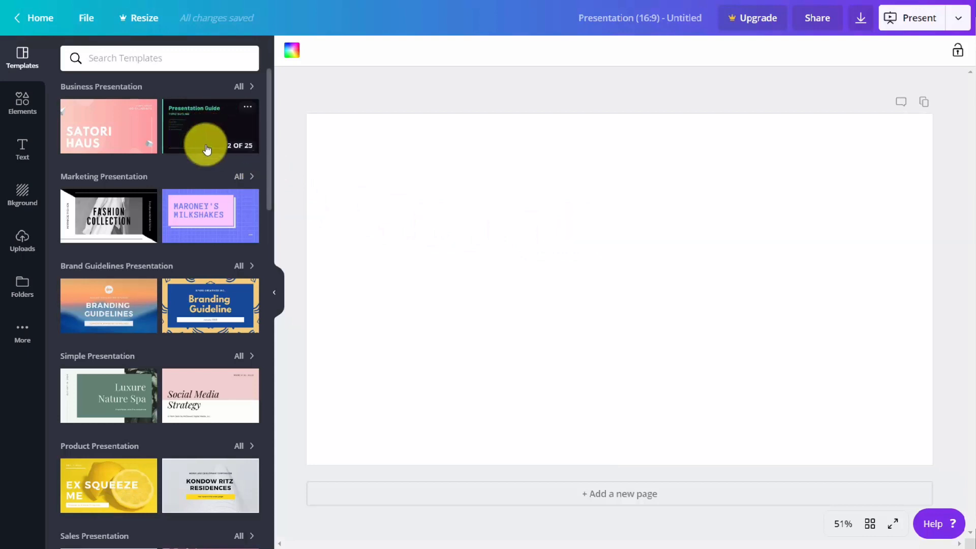
pyautogui.moveTo(204, 219)
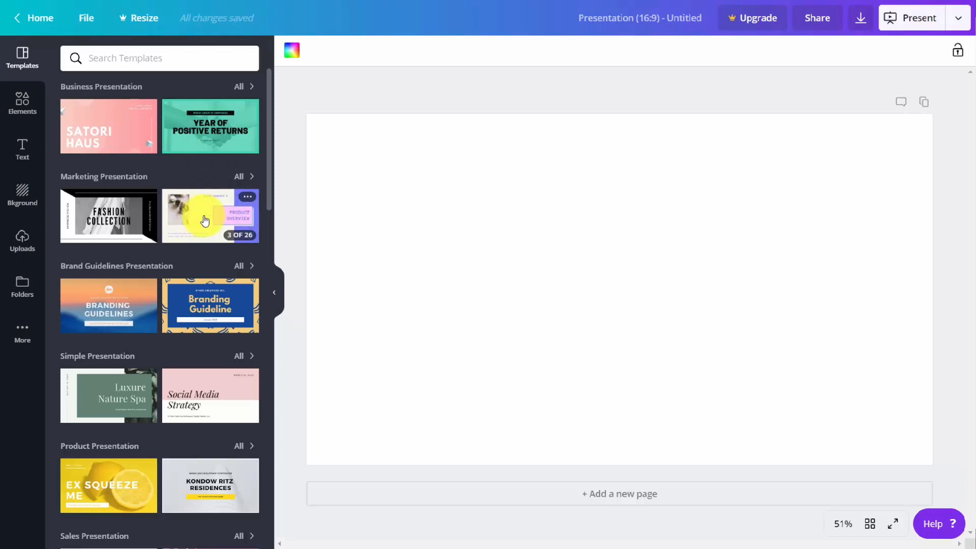
pyautogui.click(204, 218)
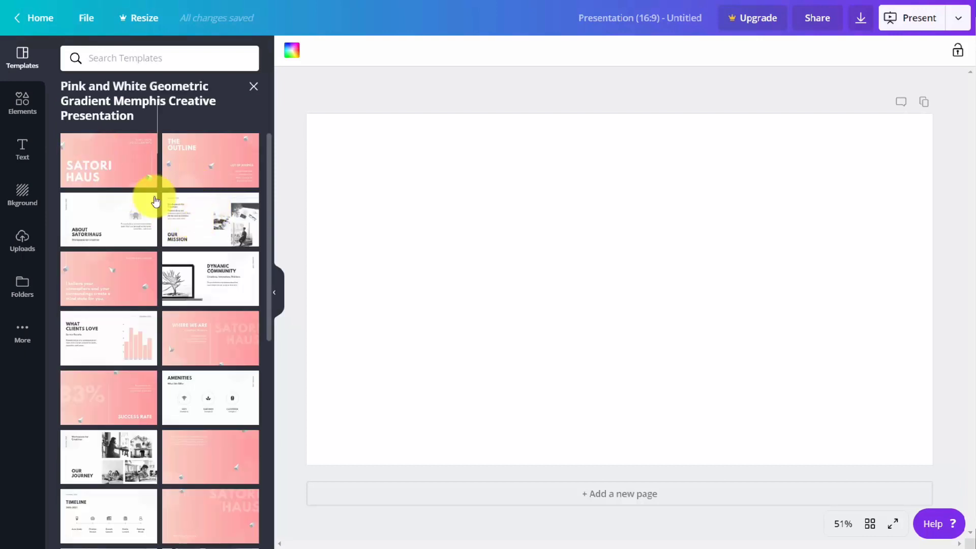
pyautogui.click(210, 218)
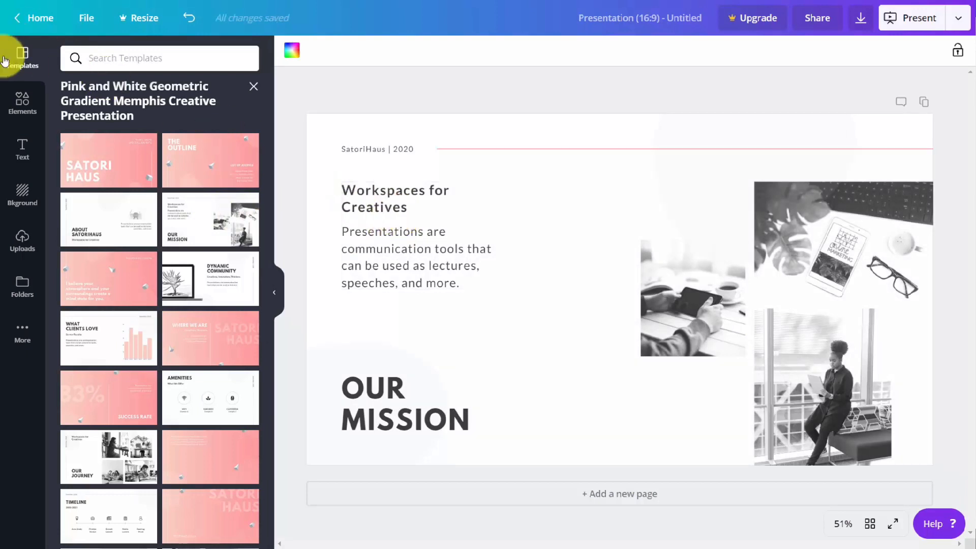
# Browse the Elements library, including its collections of all items, photos and graphics
pyautogui.click(21, 105)
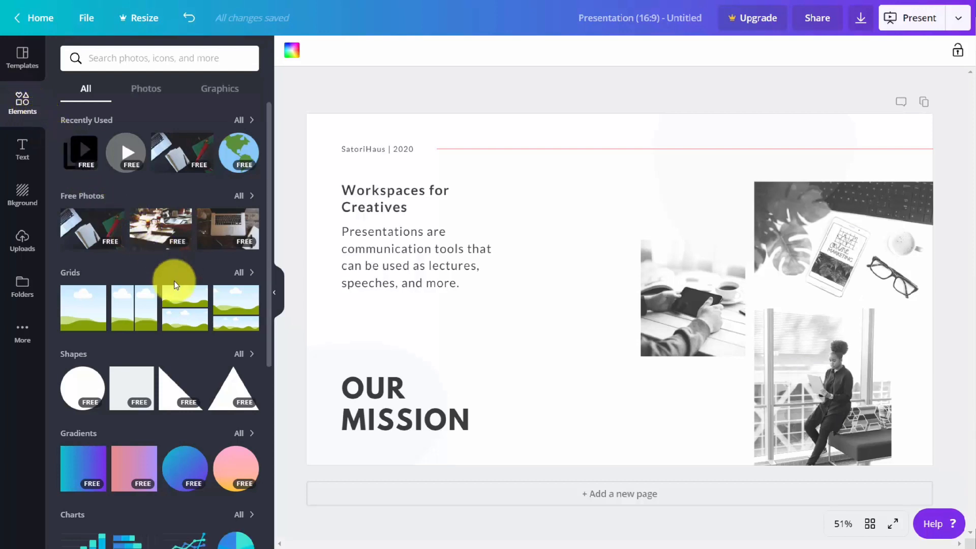
pyautogui.scroll(-5, 175, 279)
pyautogui.scroll(5, 175, 285)
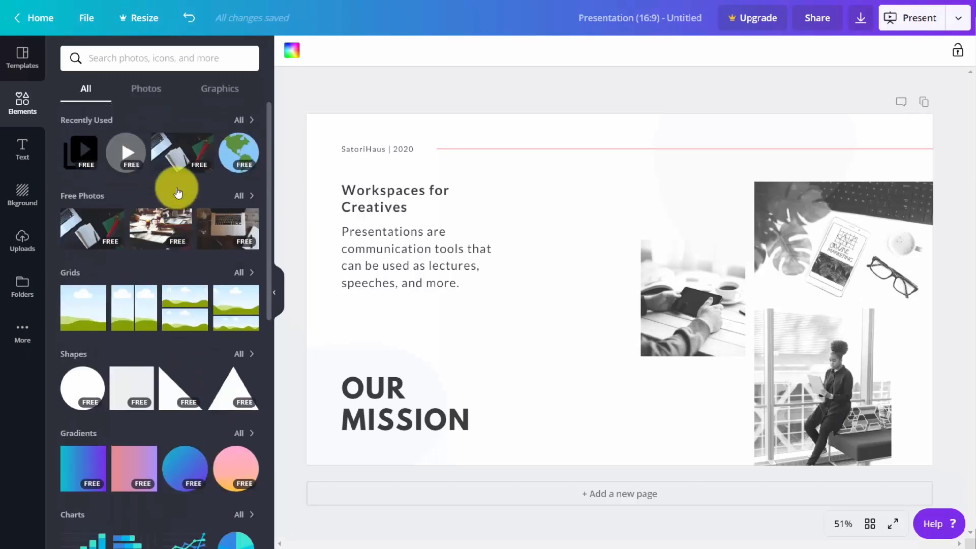
pyautogui.click(148, 90)
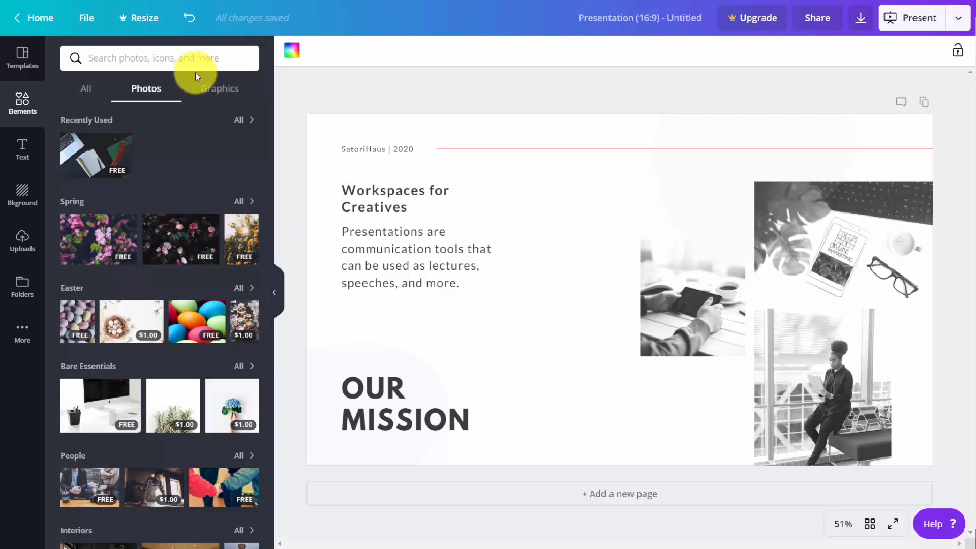
pyautogui.click(227, 96)
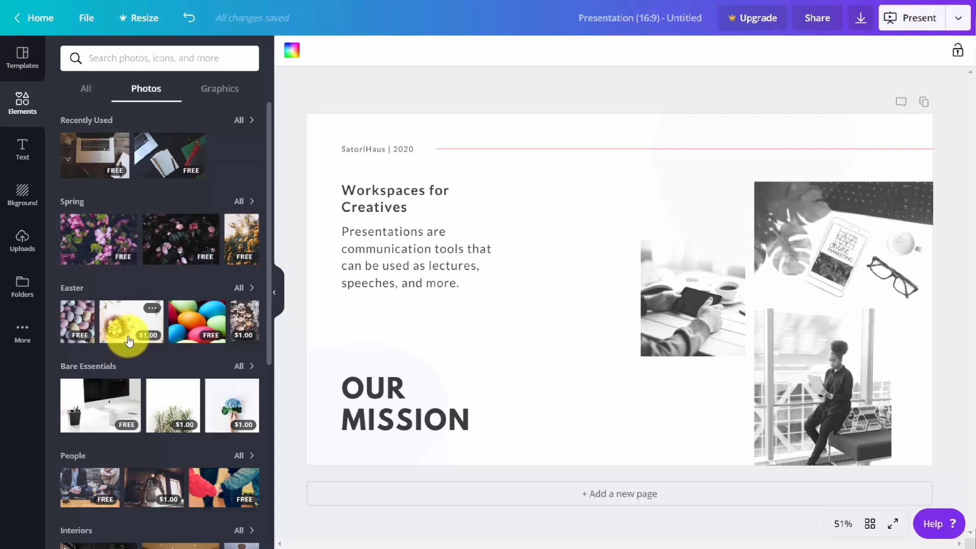
# Add the $1.00 Easter nest photo to the slide and try the purchase option for removing its watermarks
pyautogui.click(130, 324)
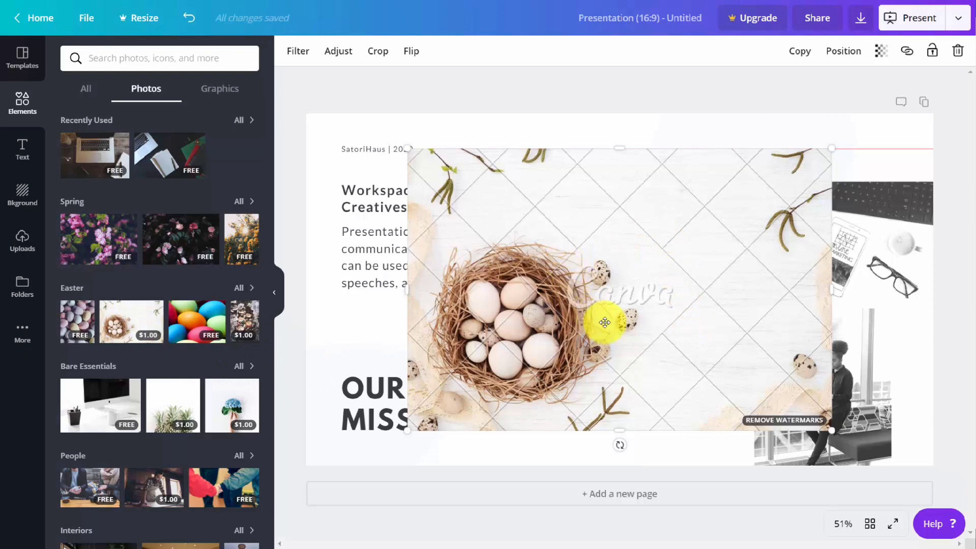
pyautogui.click(777, 424)
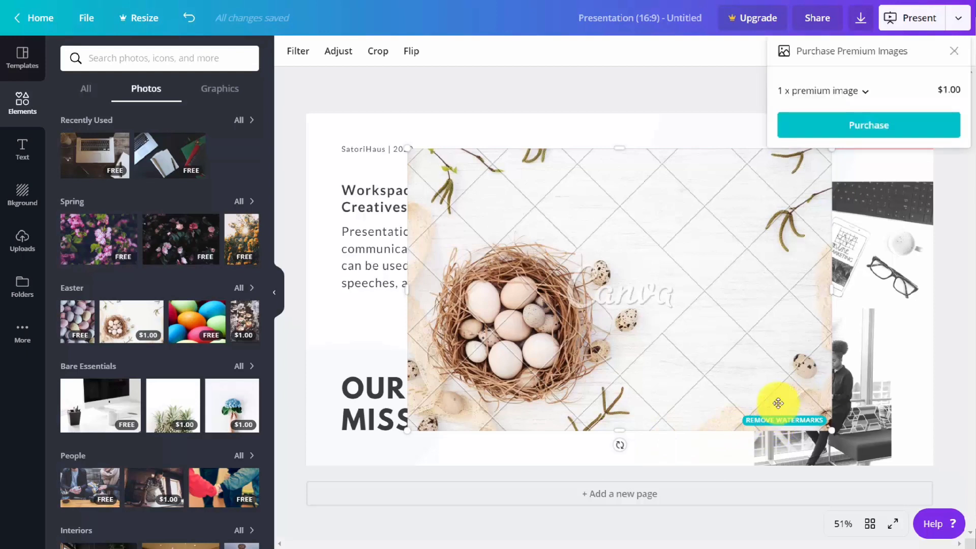
pyautogui.click(860, 131)
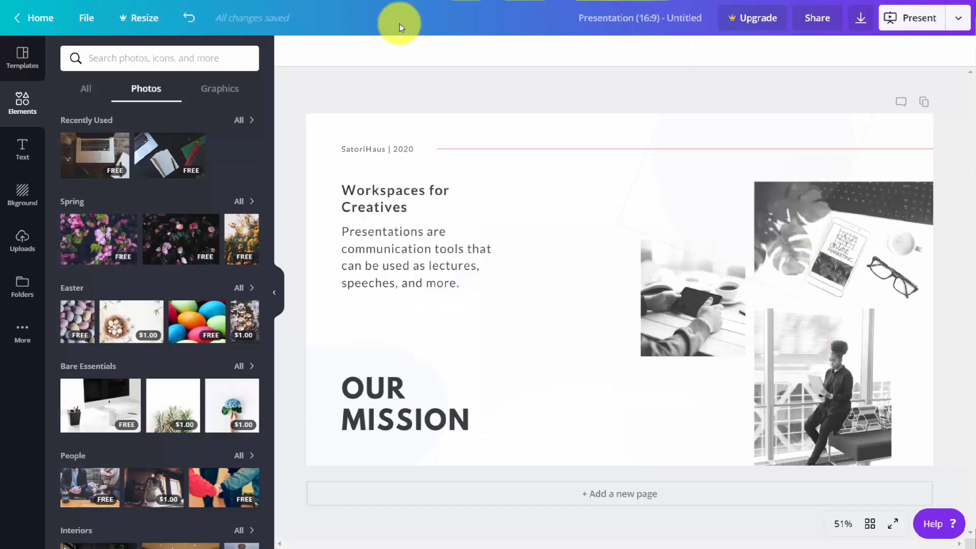
# Close the open pink and white template set and look over the full list of presentation templates
pyautogui.click(22, 58)
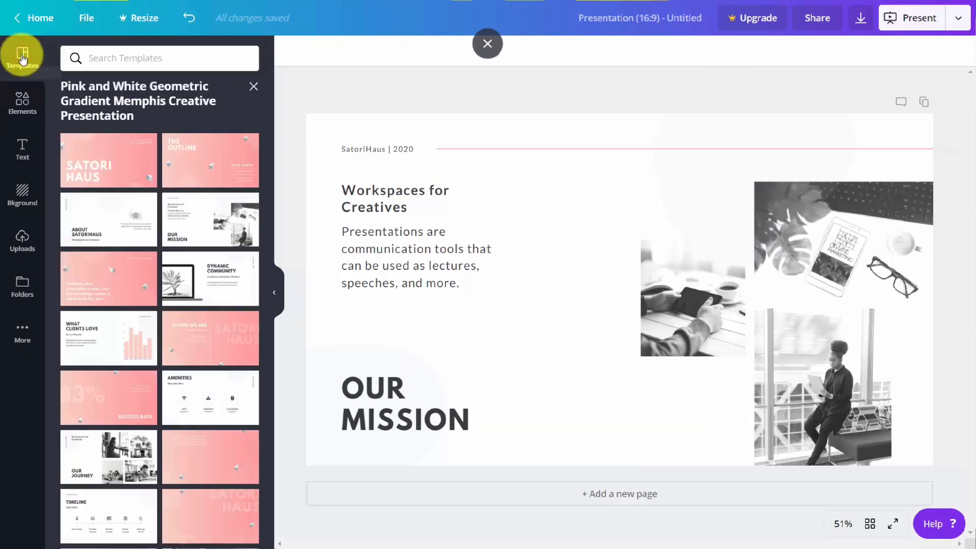
pyautogui.click(255, 88)
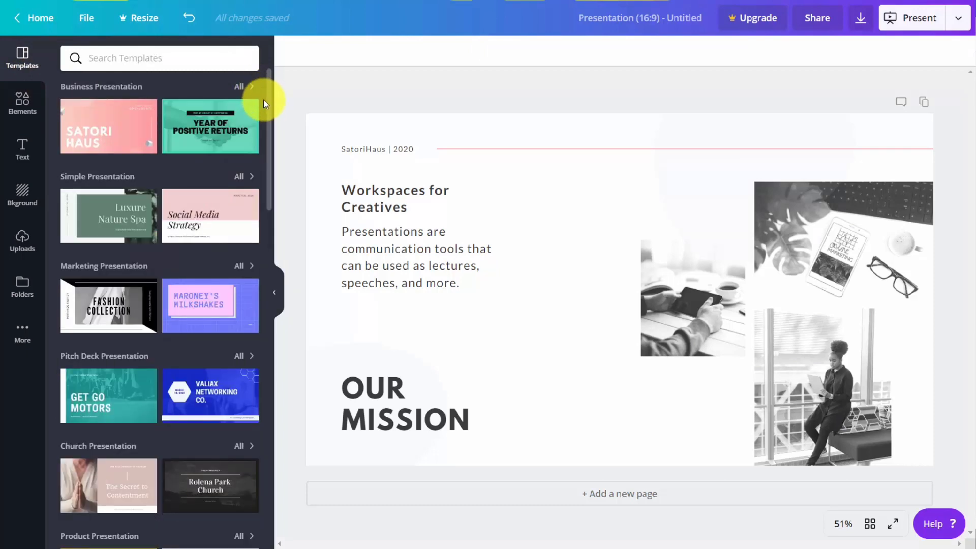
pyautogui.moveTo(204, 114)
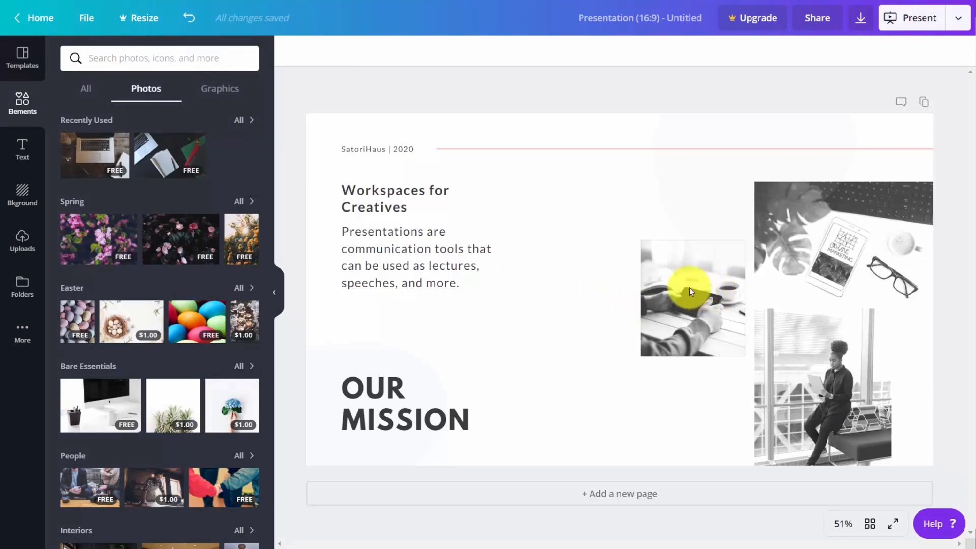
# Try shrinking and deleting the small photo of hands holding a phone, and undo both changes
pyautogui.click(665, 280)
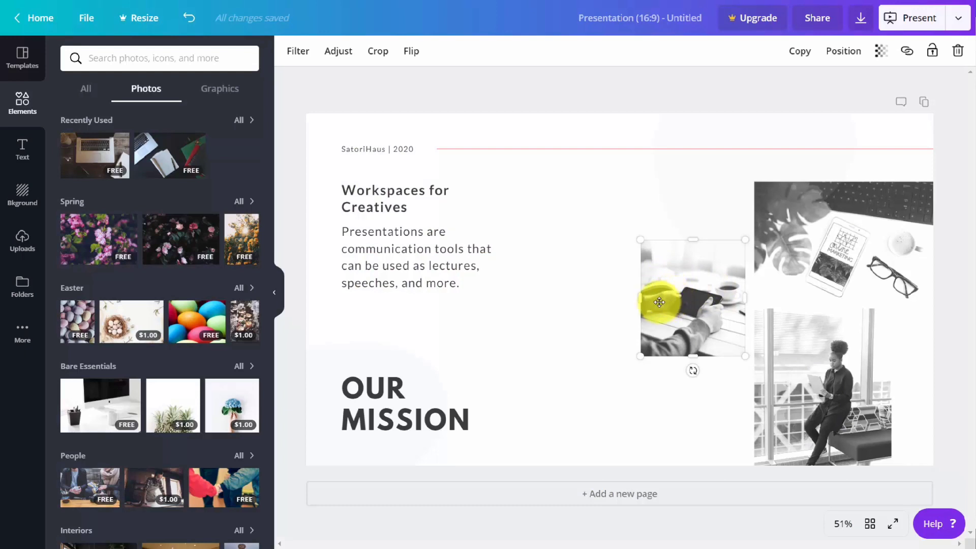
pyautogui.moveTo(689, 368)
pyautogui.mouseDown()
pyautogui.moveTo(714, 352)
pyautogui.moveTo(693, 369)
pyautogui.moveTo(696, 356)
pyautogui.mouseUp()
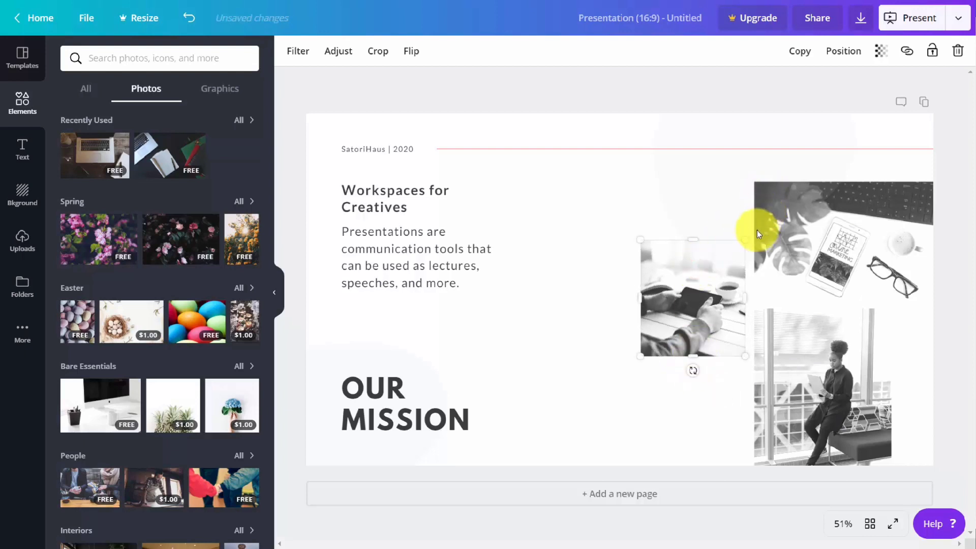
pyautogui.moveTo(741, 235); pyautogui.dragTo(704, 286)
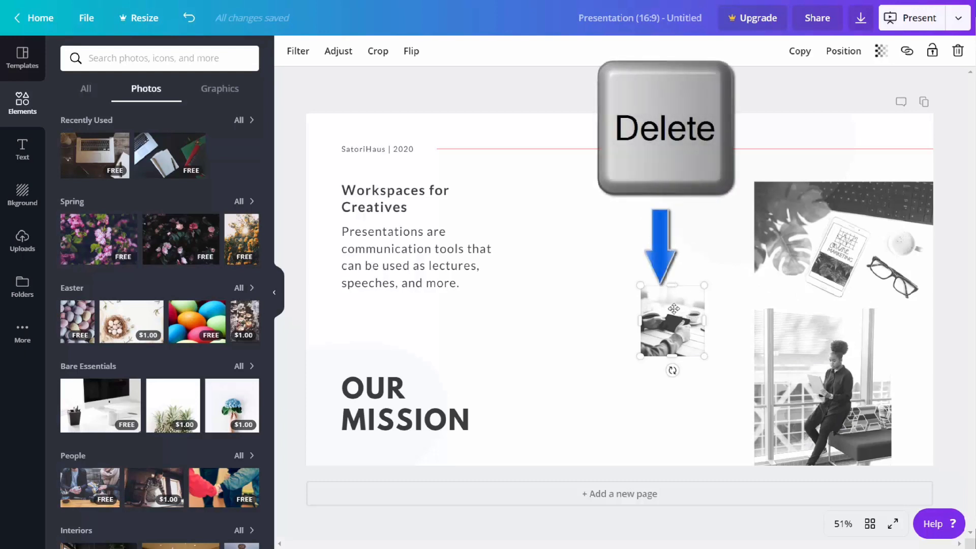
pyautogui.press('Delete')
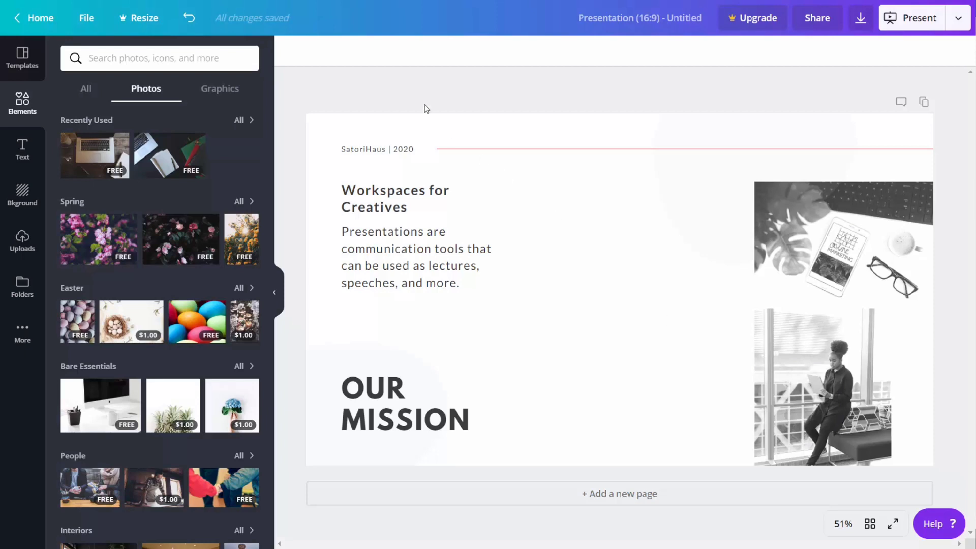
pyautogui.click(189, 18)
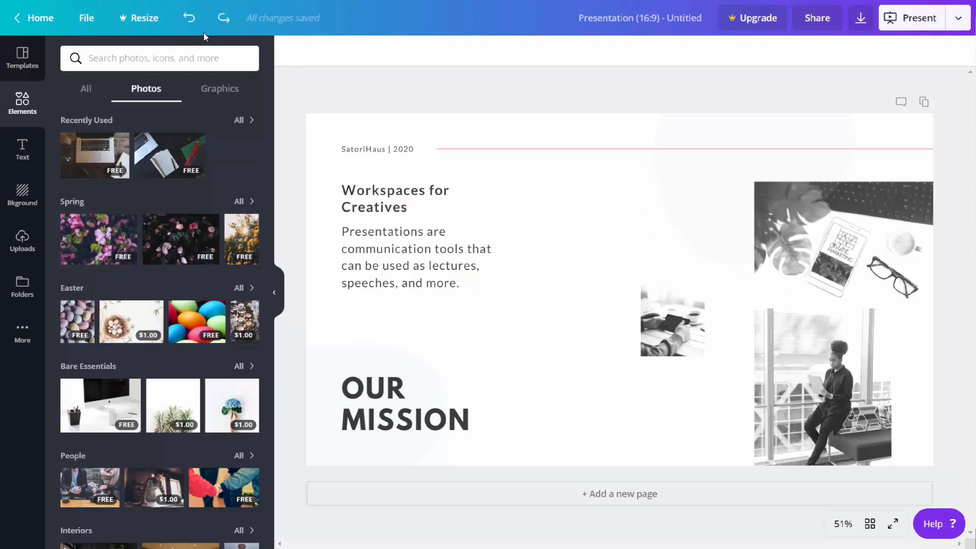
pyautogui.click(189, 18)
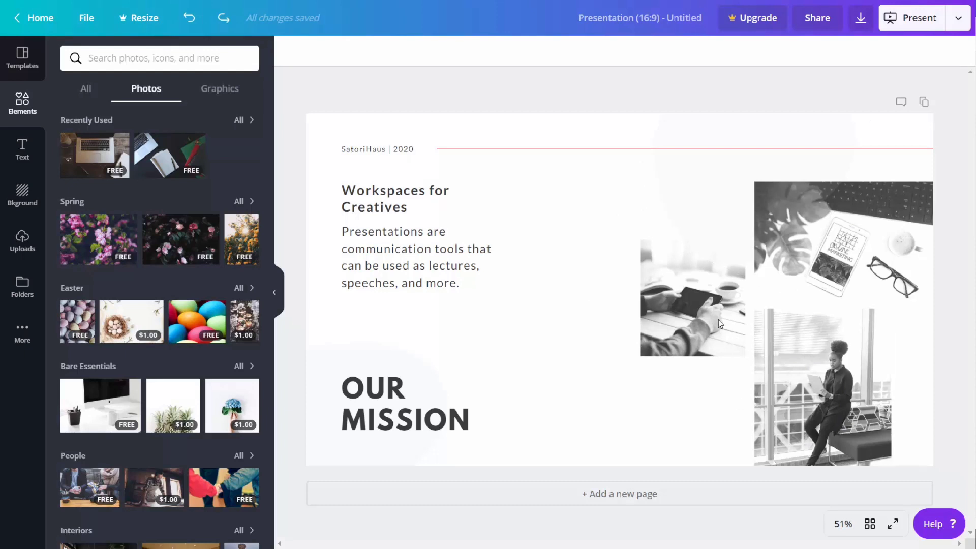
# Replace the photo of hands holding a phone with the recently used laptop photo, scaled down beside the two remaining photos
pyautogui.click(694, 289)
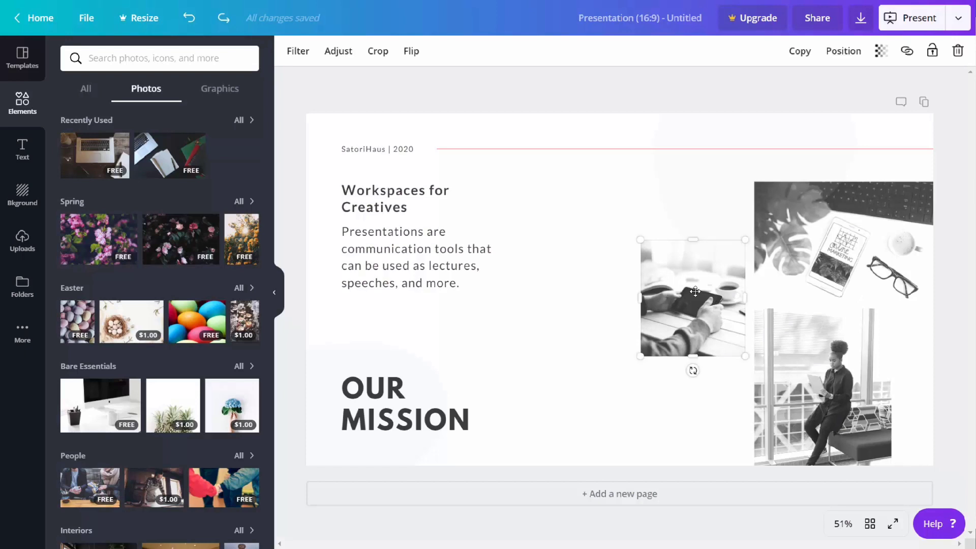
pyautogui.press('Delete')
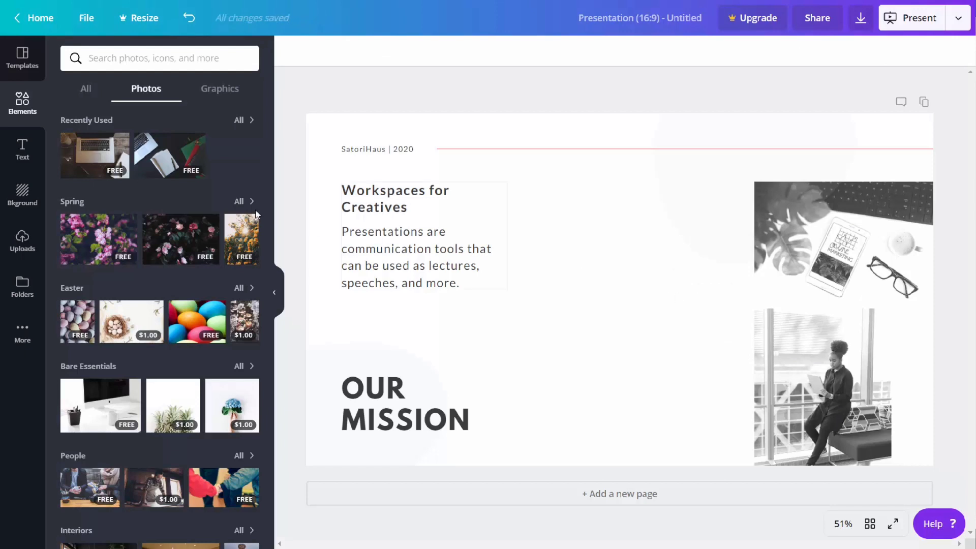
pyautogui.click(97, 156)
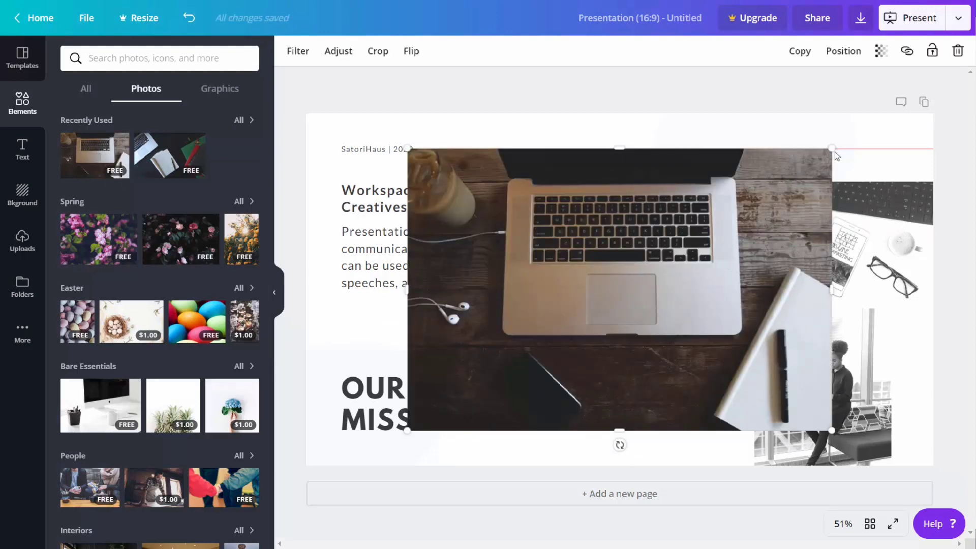
pyautogui.moveTo(833, 151); pyautogui.dragTo(694, 281)
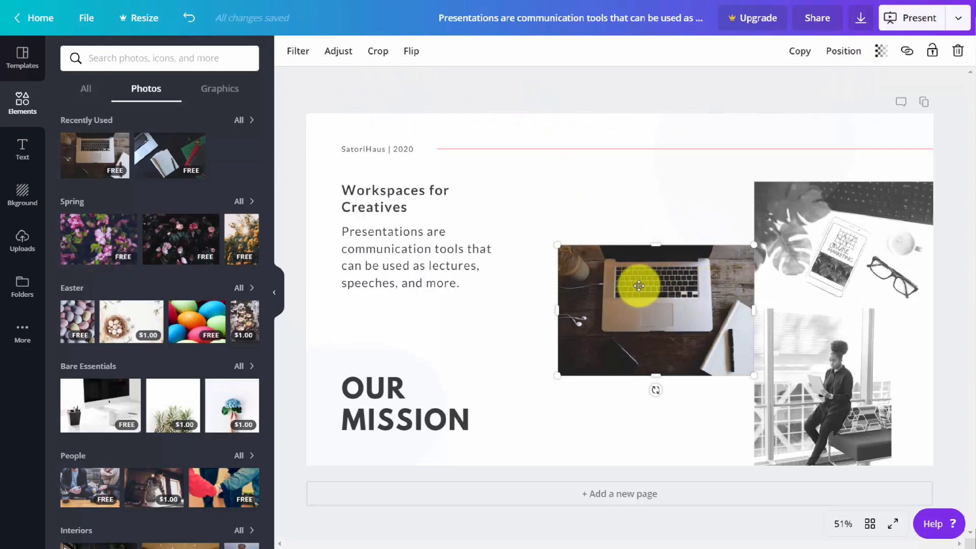
# Apply the Greyscale filter to the laptop photo
pyautogui.click(669, 227)
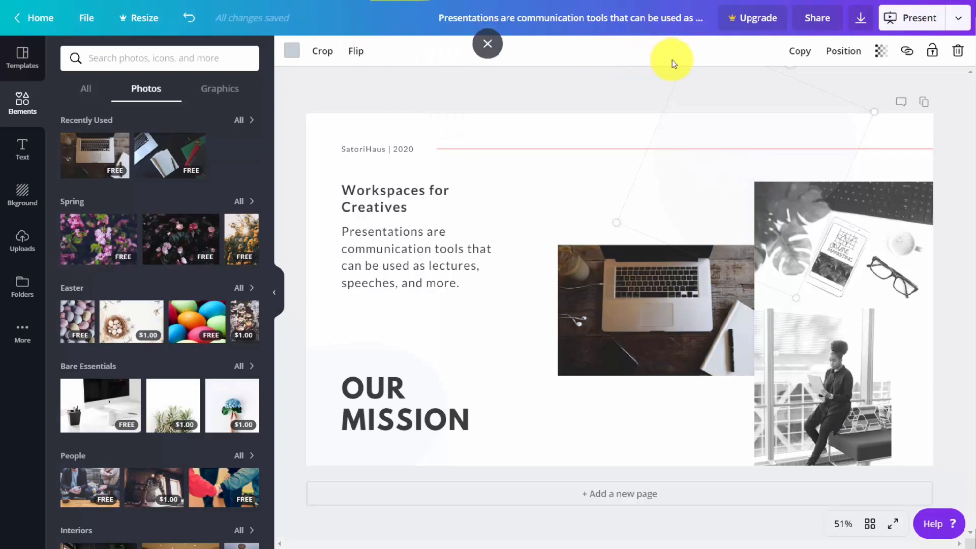
pyautogui.click(669, 294)
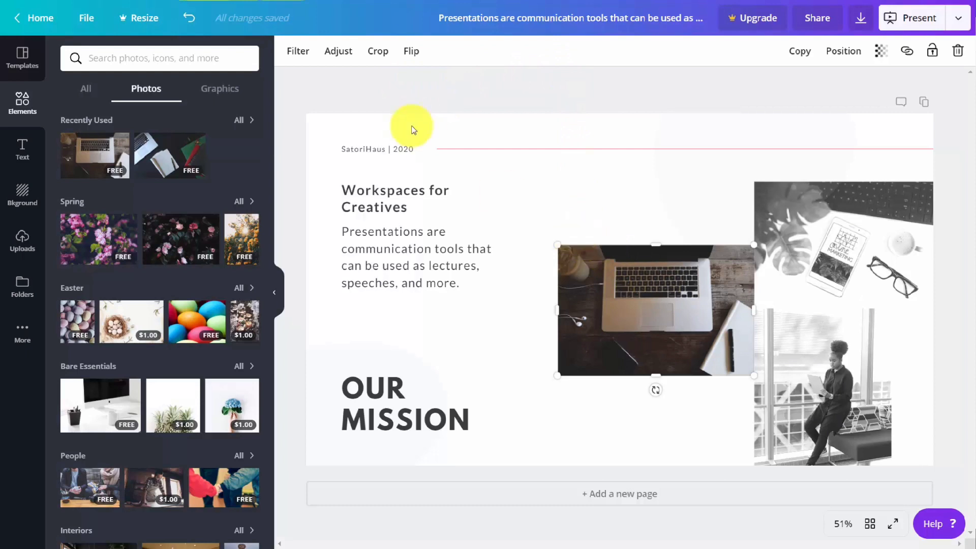
pyautogui.click(293, 53)
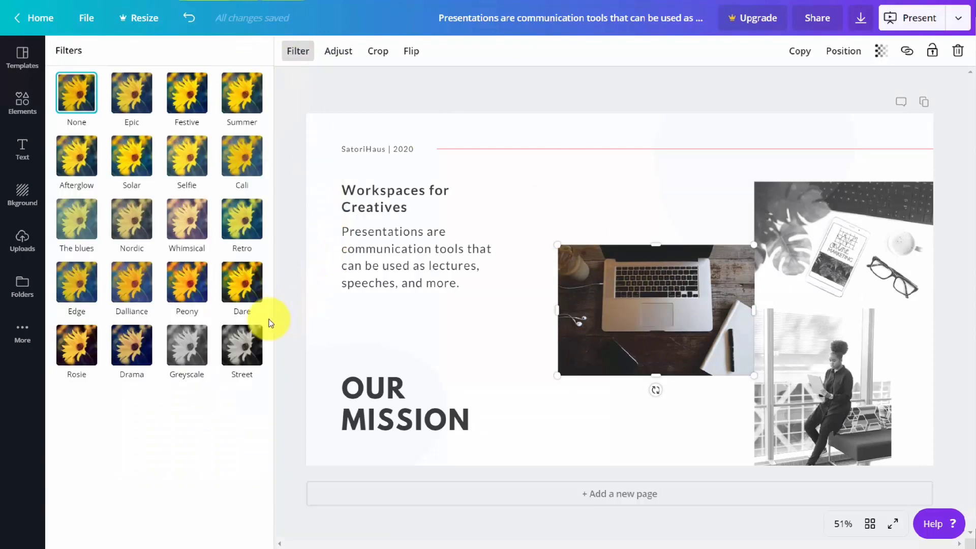
pyautogui.click(184, 341)
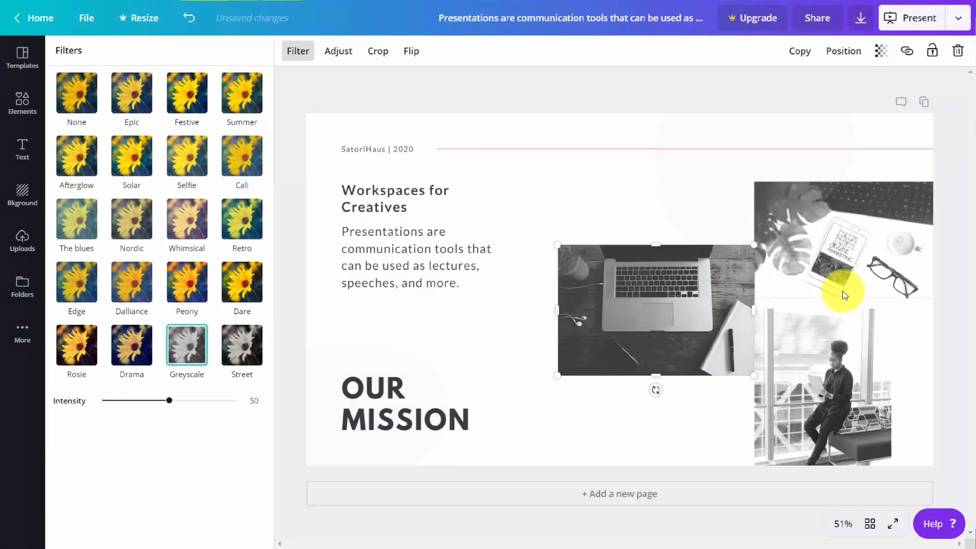
# Look over the laptop photo's adjustment and crop options without cropping, and flip the photo horizontally
pyautogui.click(346, 65)
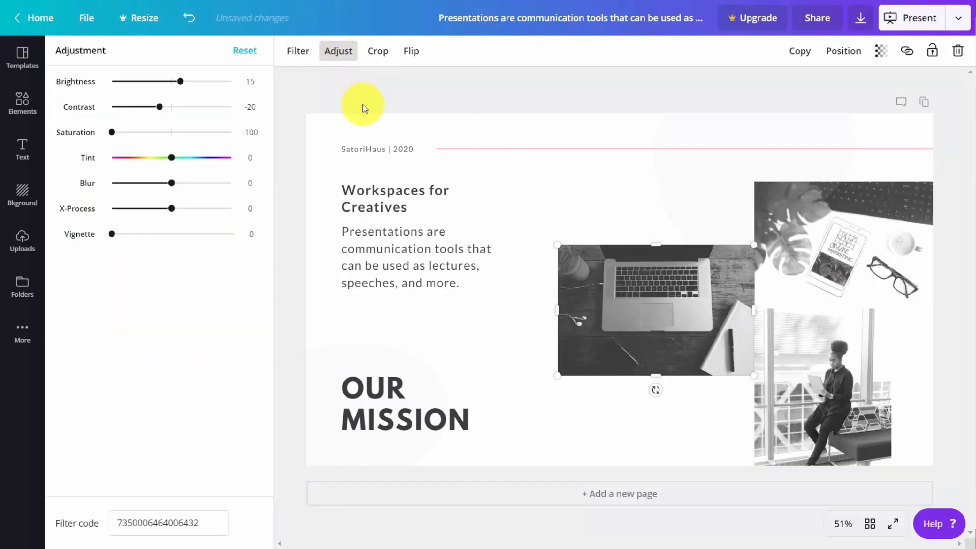
pyautogui.click(378, 52)
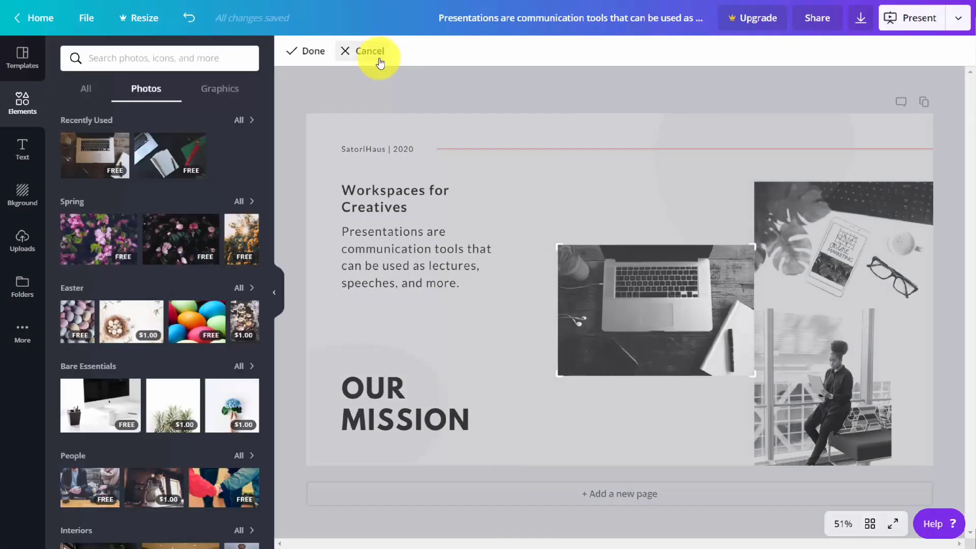
pyautogui.click(380, 62)
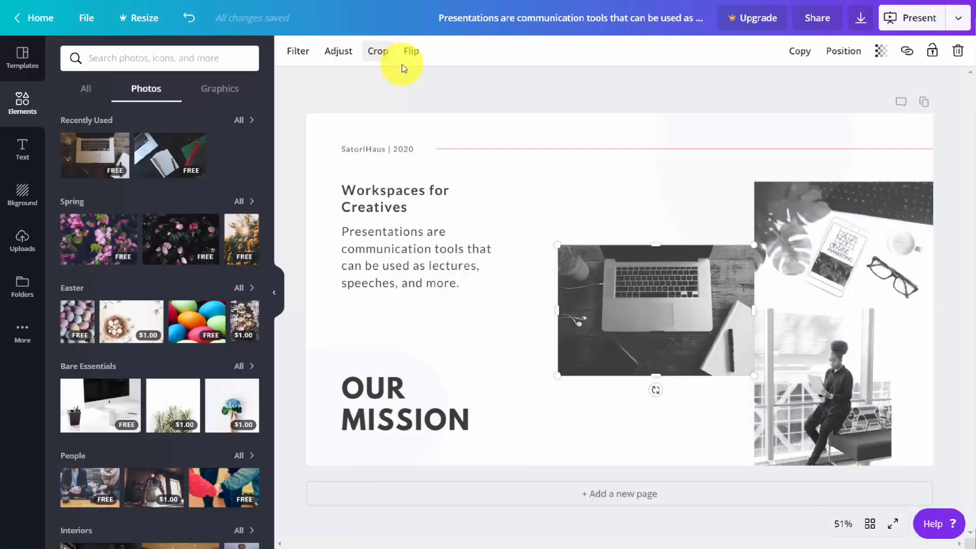
pyautogui.click(409, 57)
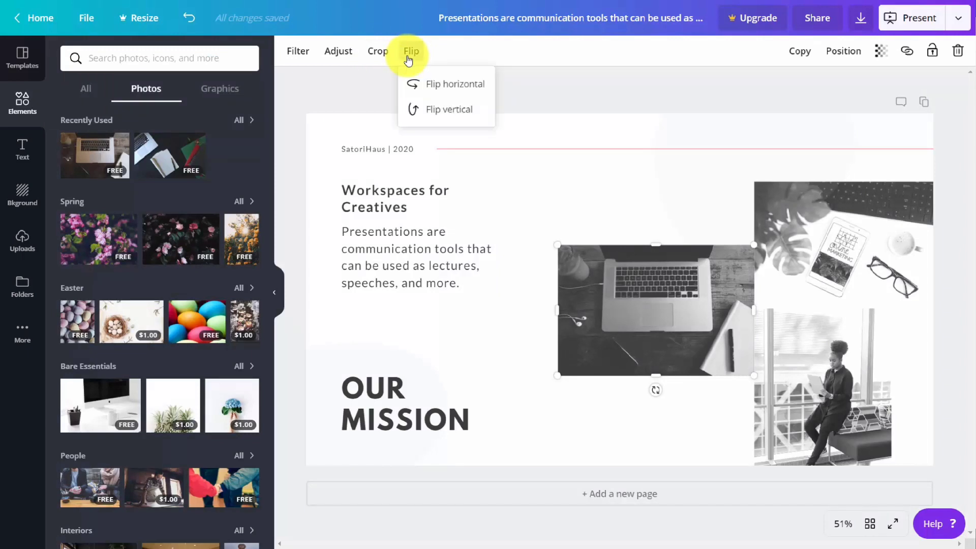
pyautogui.click(432, 89)
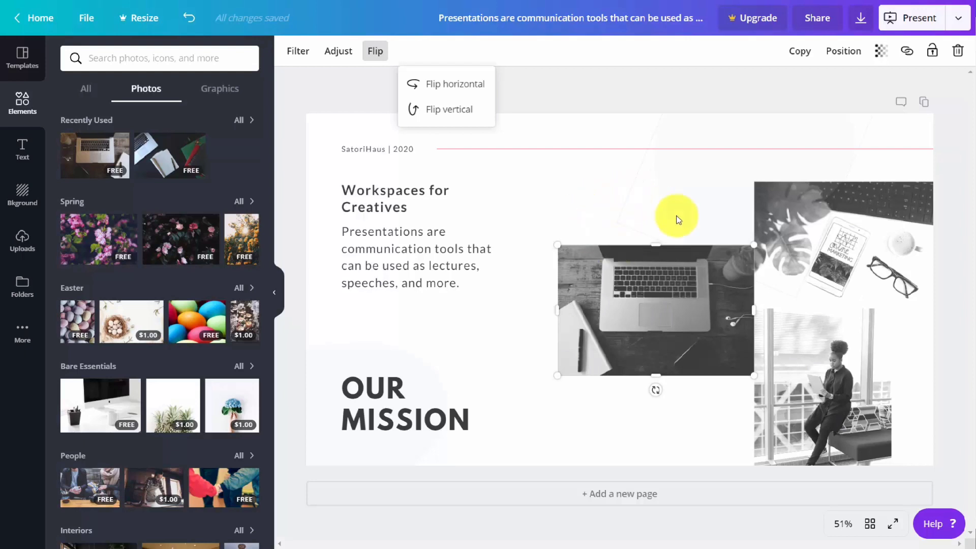
# Duplicate the laptop photo and delete the copy, and try aligning the photo to the top of the page before undoing the alignment
pyautogui.click(794, 57)
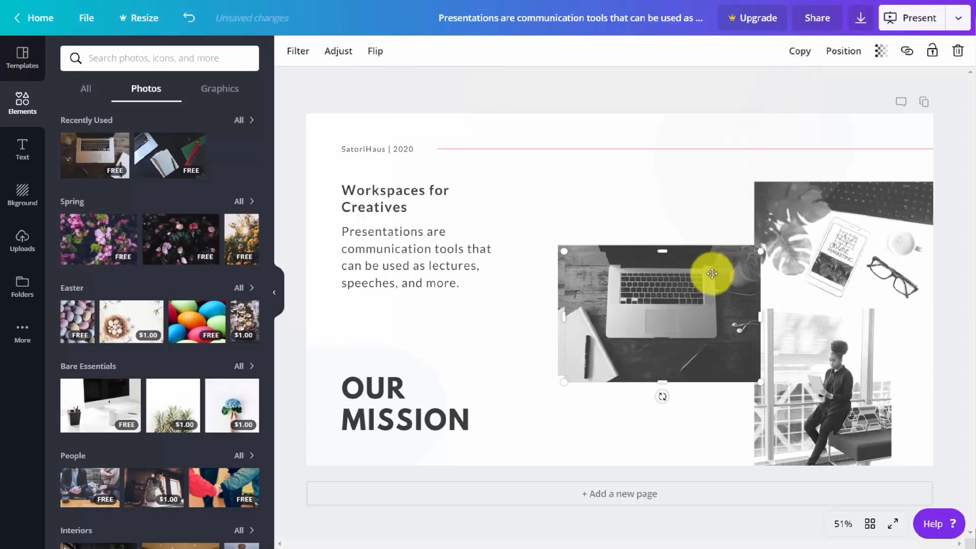
pyautogui.press('Delete')
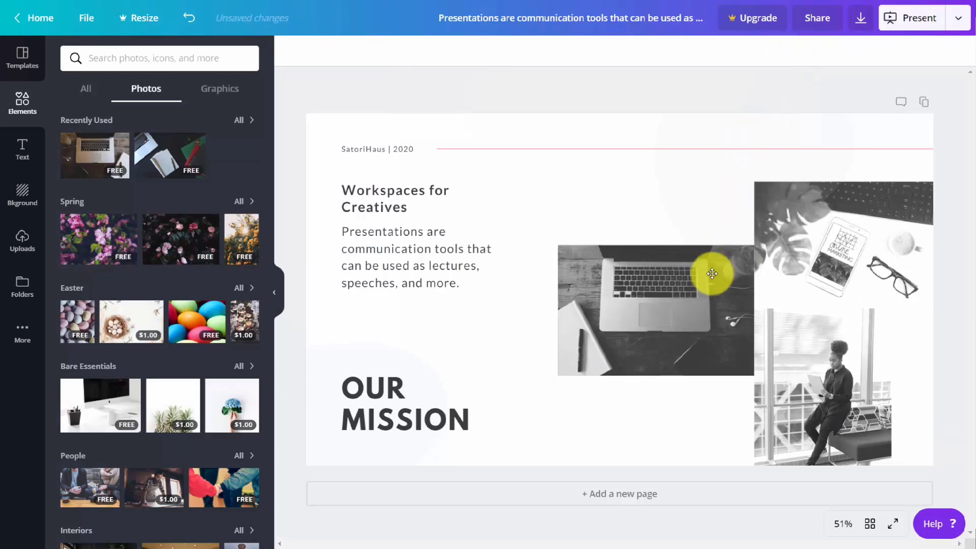
pyautogui.click(667, 313)
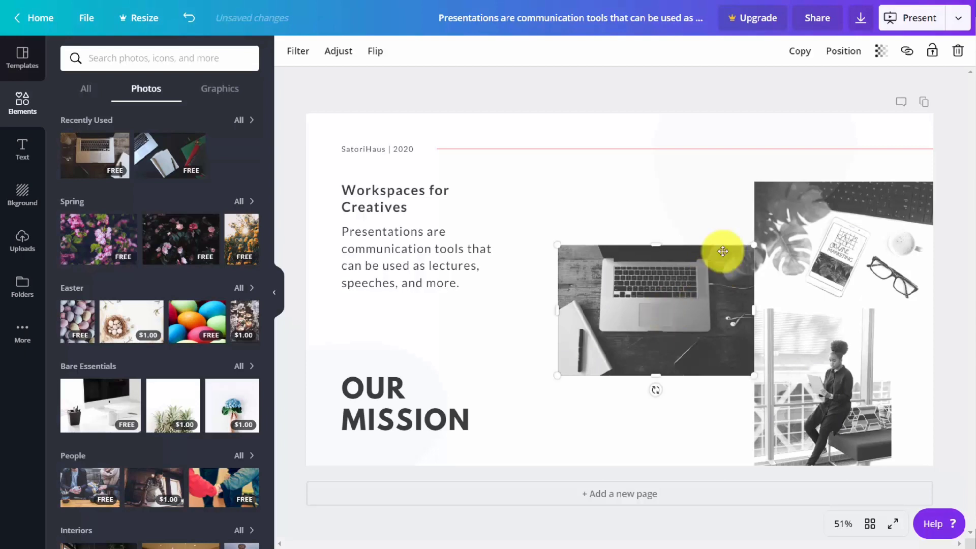
pyautogui.click(836, 51)
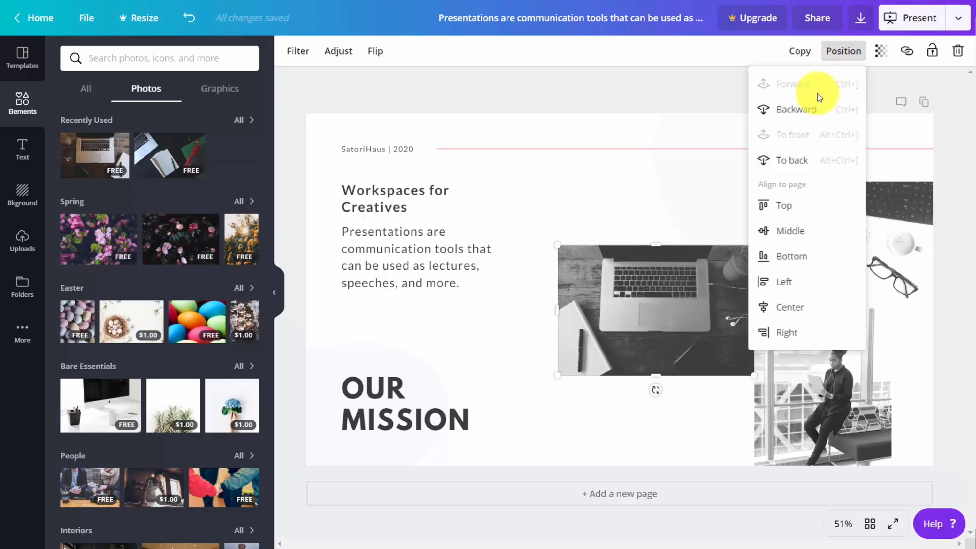
pyautogui.click(786, 206)
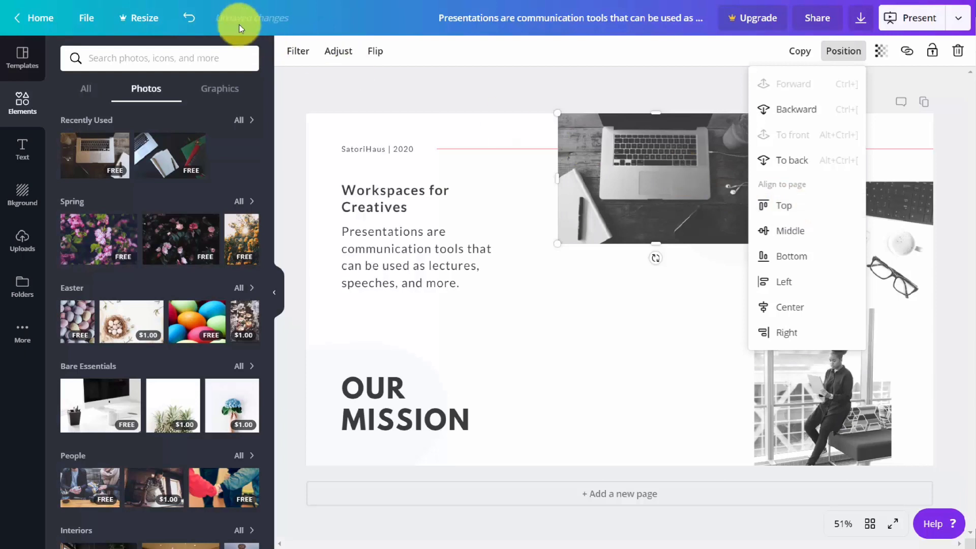
pyautogui.click(190, 19)
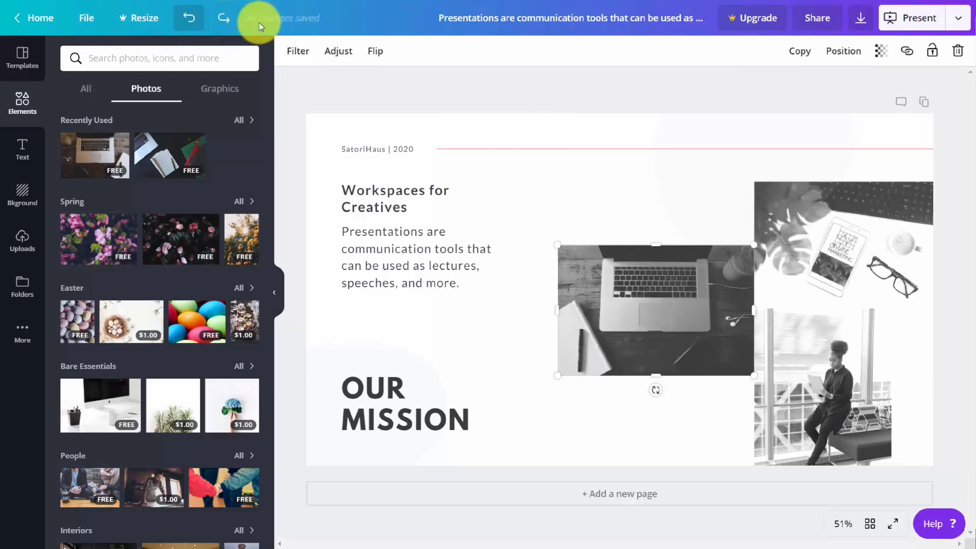
# Try out the laptop photo's transparency, returning it to 100, and view its external link option without adding a link
pyautogui.click(883, 55)
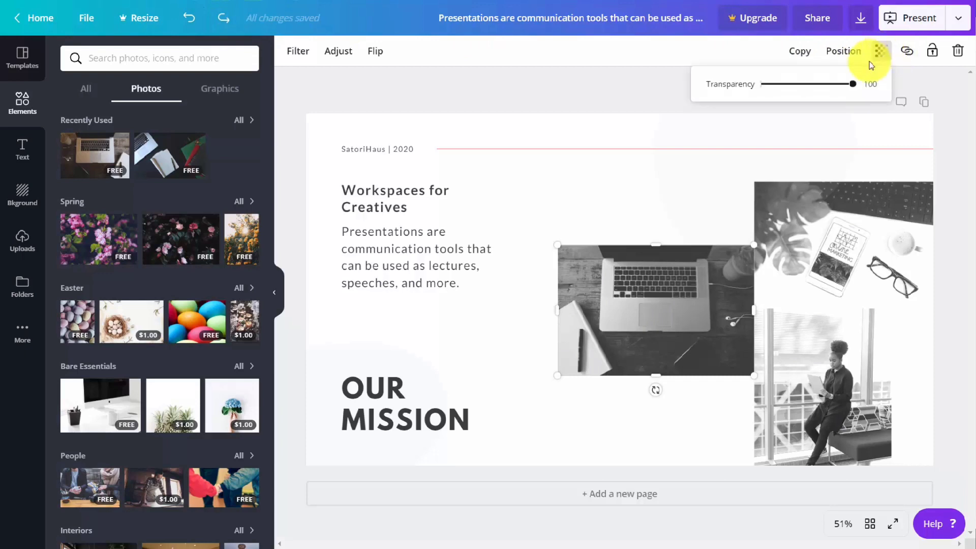
pyautogui.moveTo(852, 85)
pyautogui.mouseDown()
pyautogui.moveTo(767, 102)
pyautogui.moveTo(858, 85)
pyautogui.mouseUp()
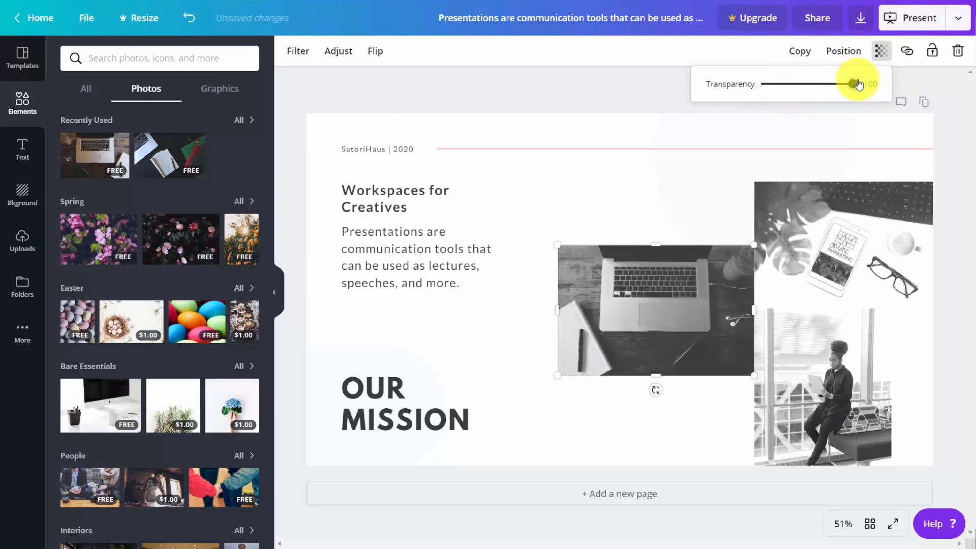
pyautogui.click(907, 52)
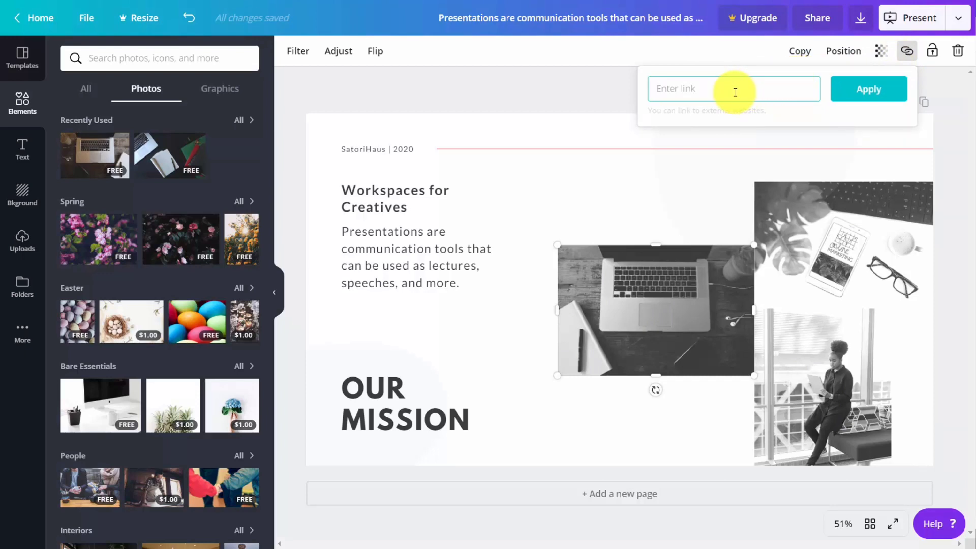
pyautogui.click(623, 141)
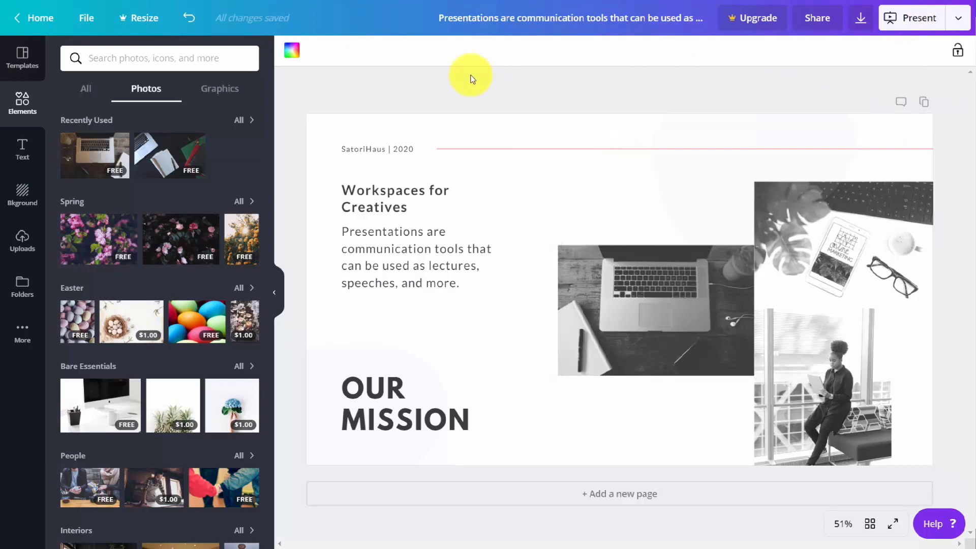
# Try adding a heading text box to the slide and undo it
pyautogui.click(21, 151)
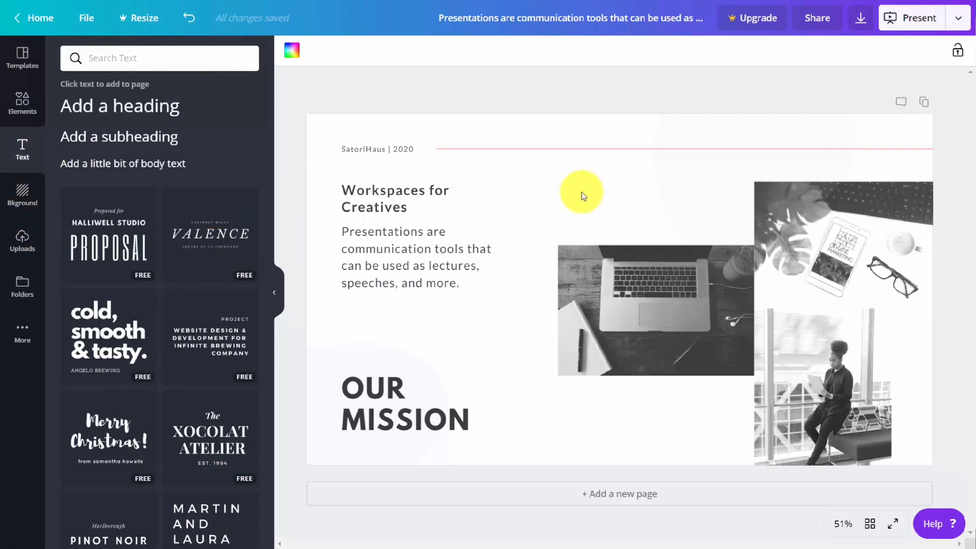
pyautogui.click(141, 111)
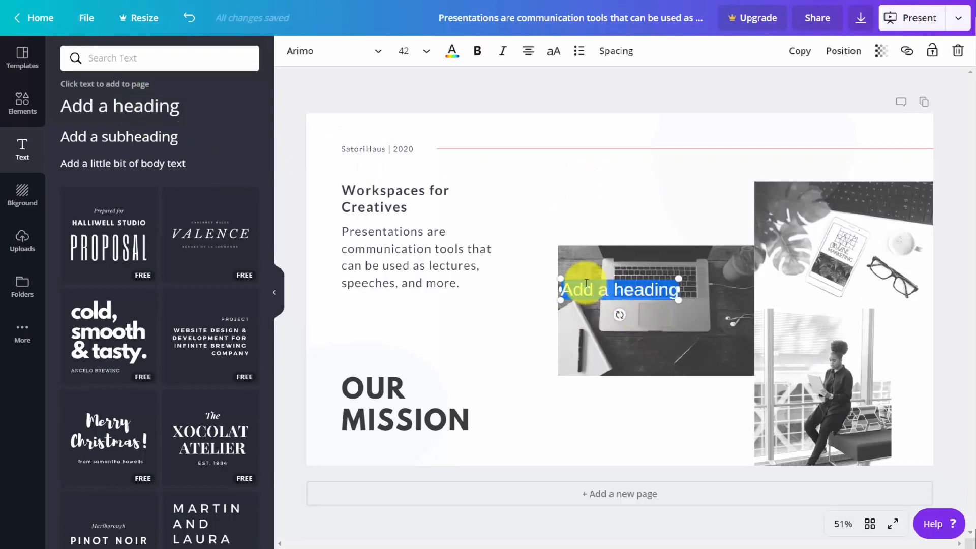
pyautogui.hotkey('ctrl', 'z')
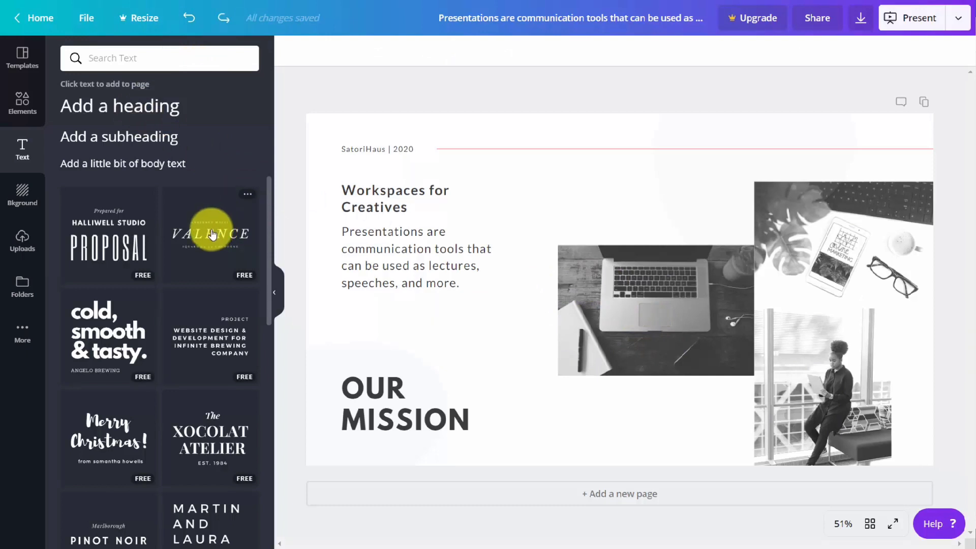
# Add the VALENCE text combination to the slide, place it above the laptop photo, and select its main VALENCE line
pyautogui.click(213, 234)
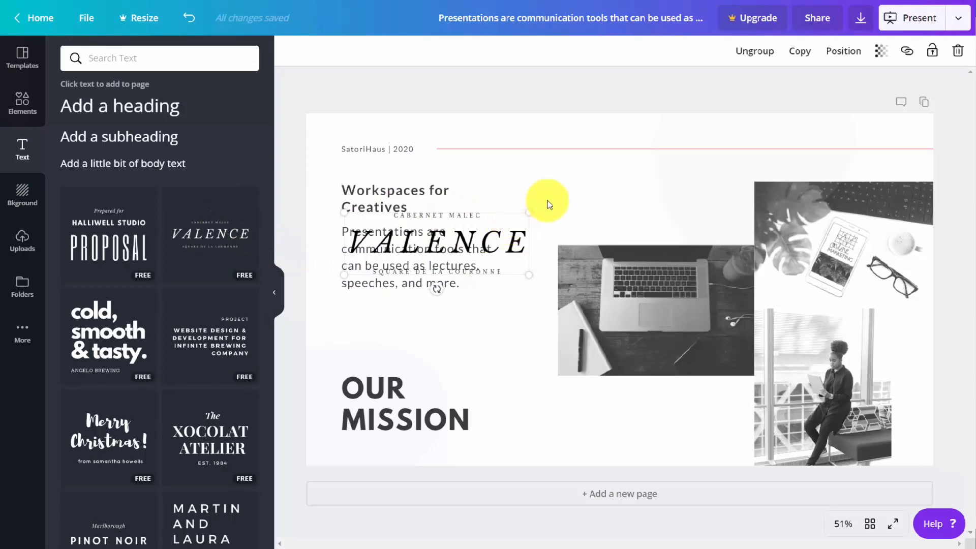
pyautogui.moveTo(505, 224); pyautogui.dragTo(672, 172)
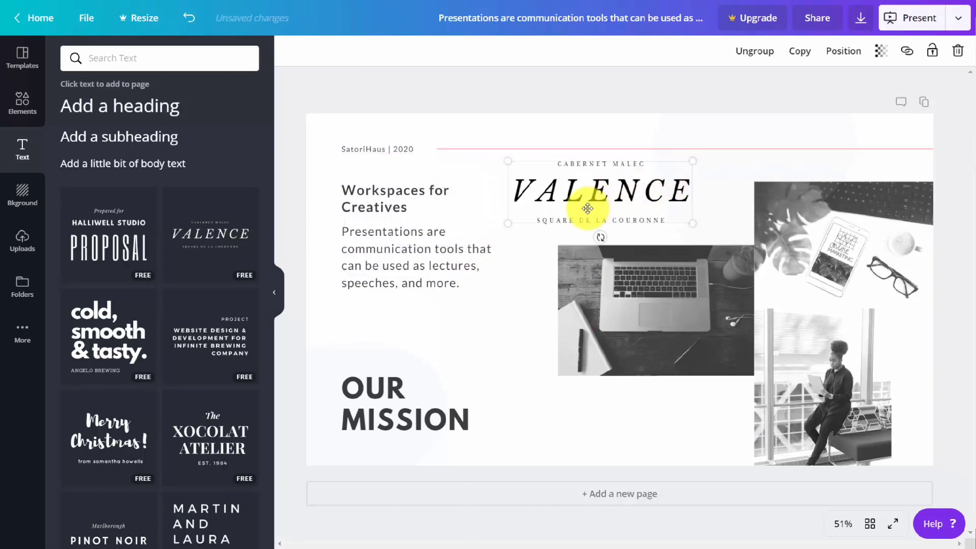
pyautogui.click(557, 189)
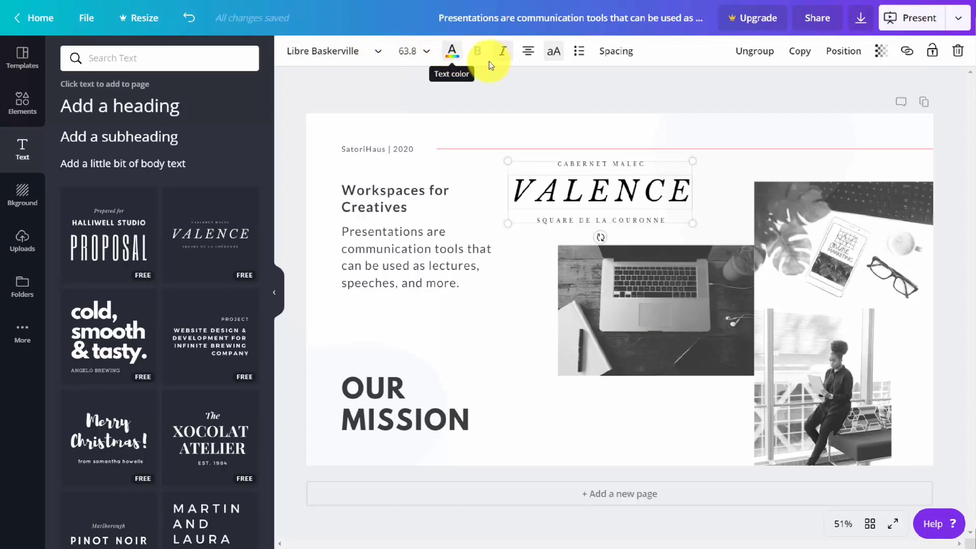
# Select the "Workspaces for Creatives" heading text and view its external link option without adding a link
pyautogui.click(369, 189)
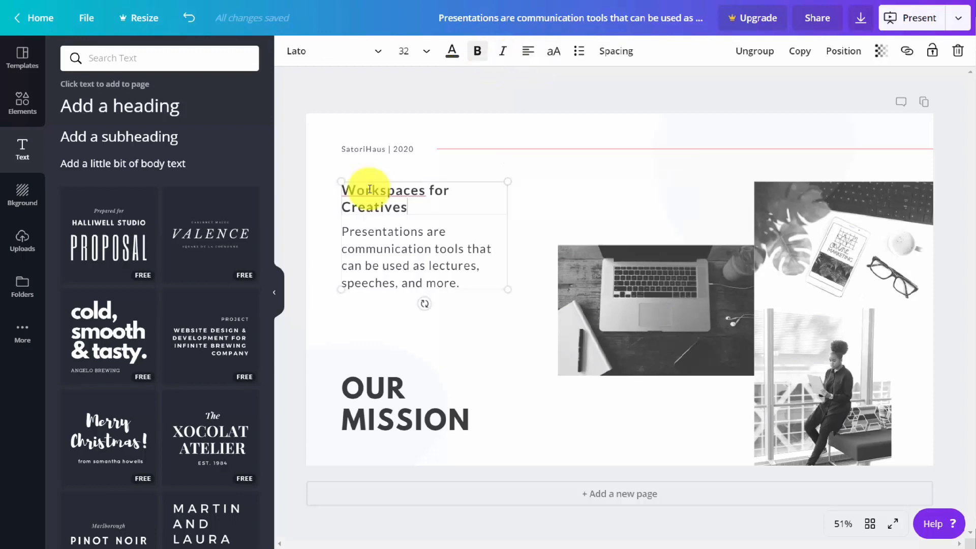
pyautogui.tripleClick(349, 190)
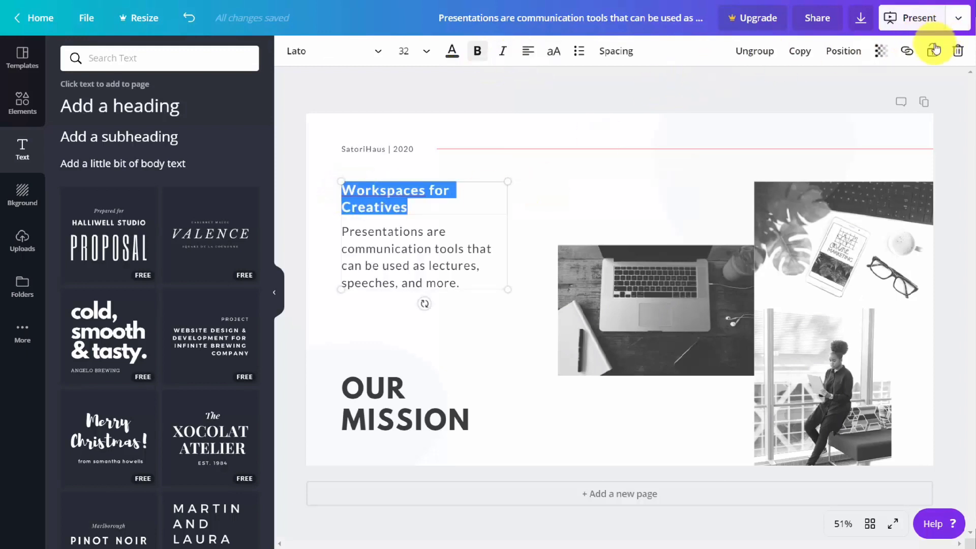
pyautogui.click(906, 52)
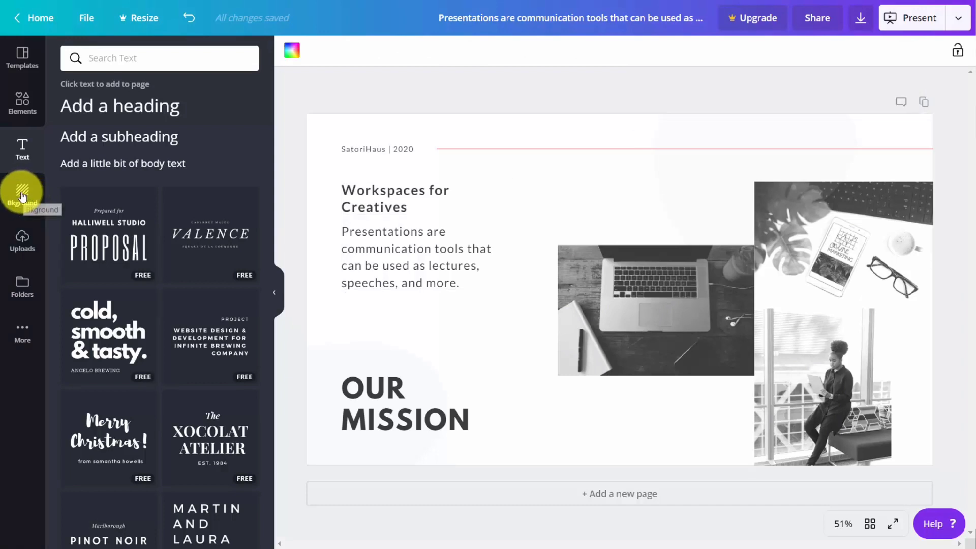
# Try recoloring the slide background with a brand color and undo it
pyautogui.click(22, 195)
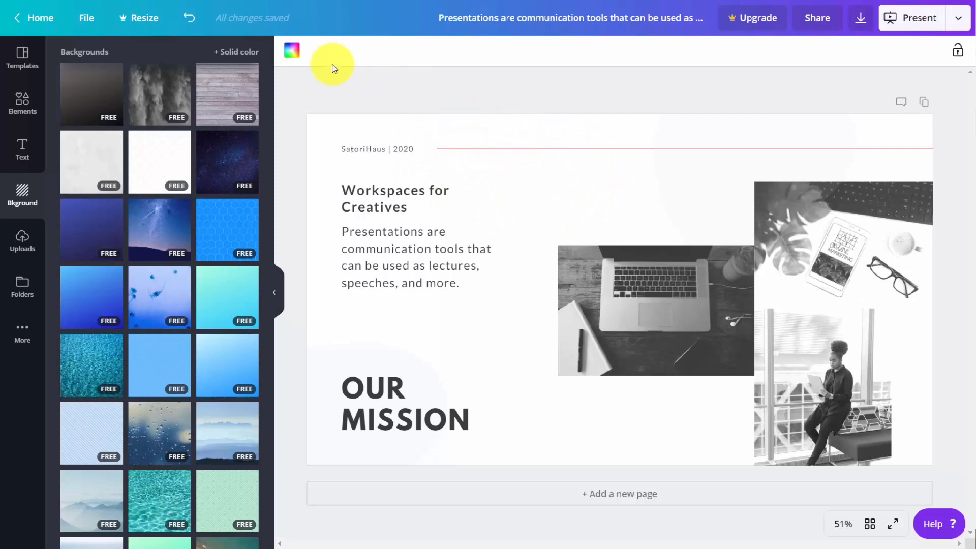
pyautogui.click(293, 52)
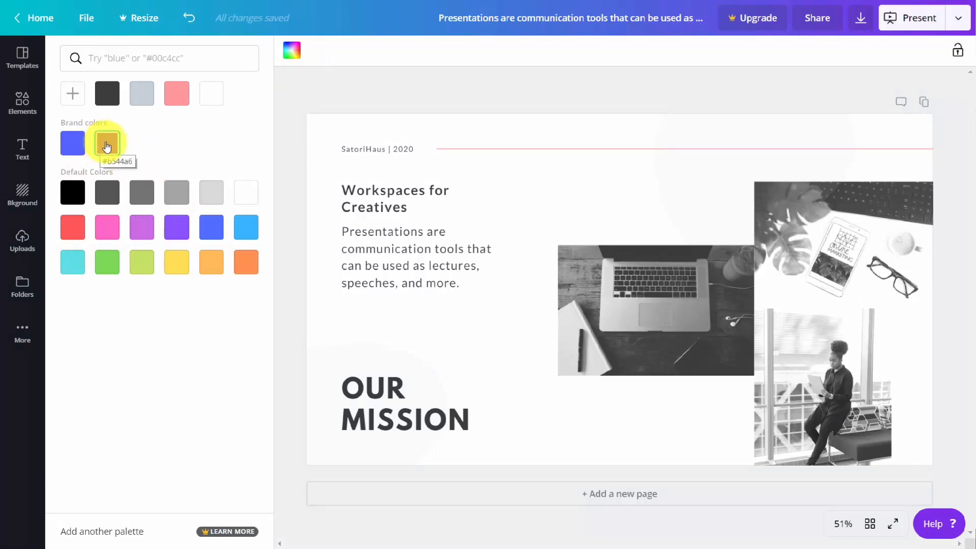
pyautogui.click(188, 17)
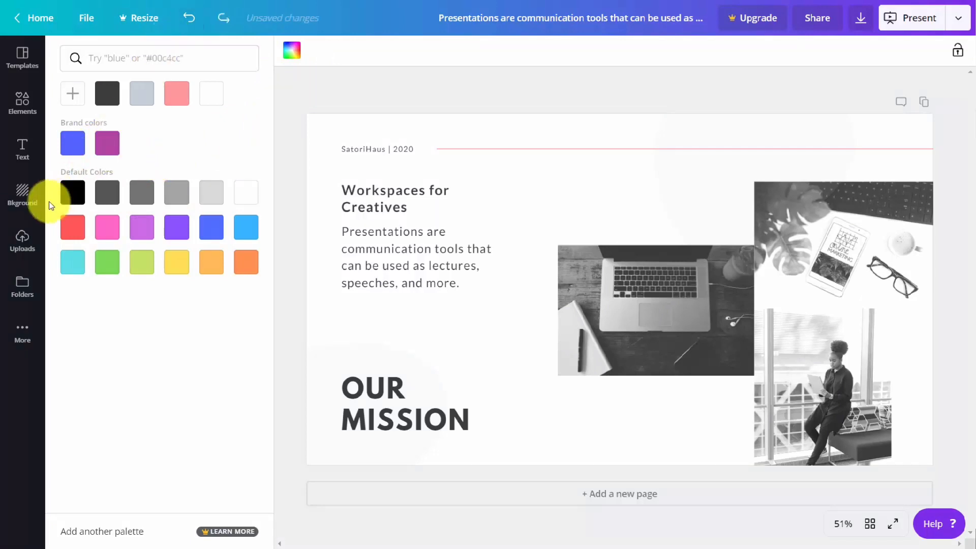
# Browse the free backgrounds, apply the blue hexagon pattern to the slide, and recolor it with the design's coral pink
pyautogui.click(21, 198)
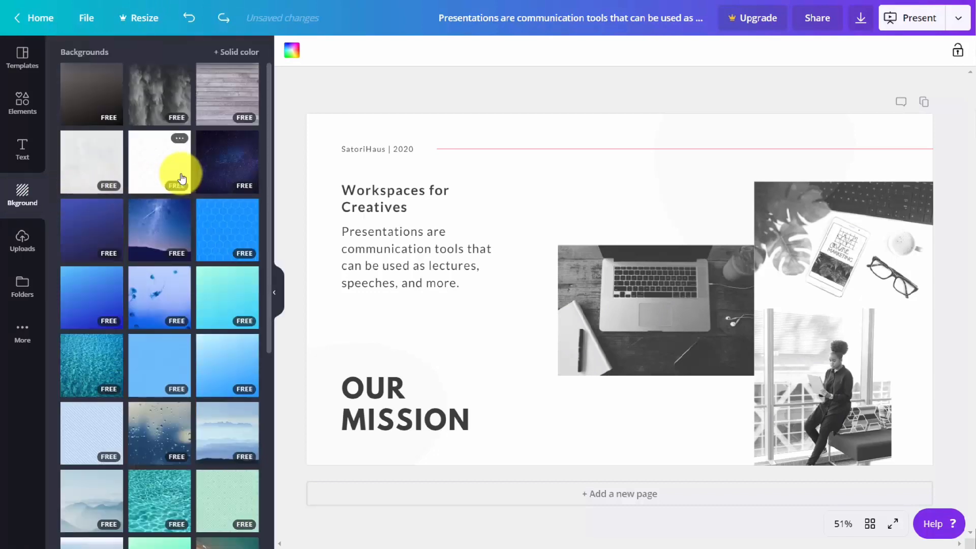
pyautogui.scroll(-4, 177, 179)
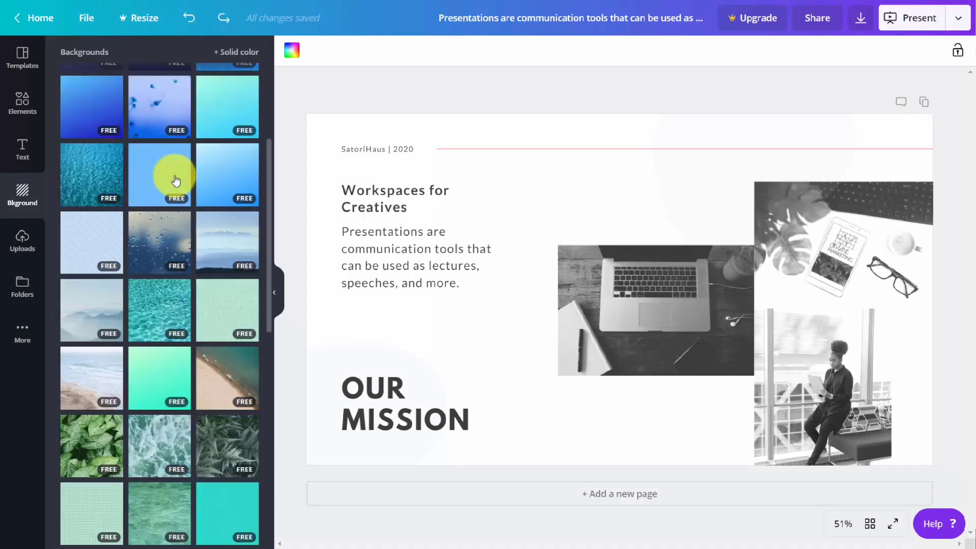
pyautogui.scroll(4, 176, 180)
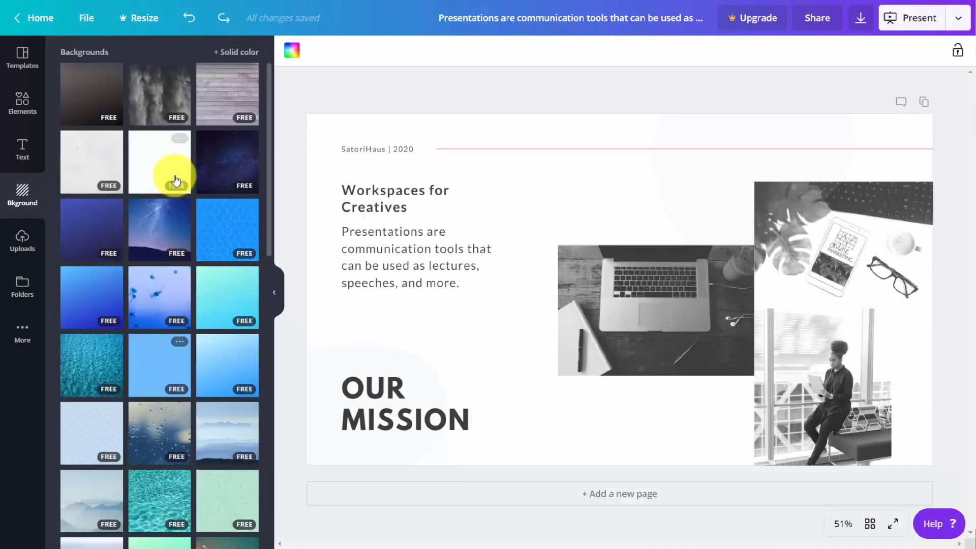
pyautogui.click(217, 224)
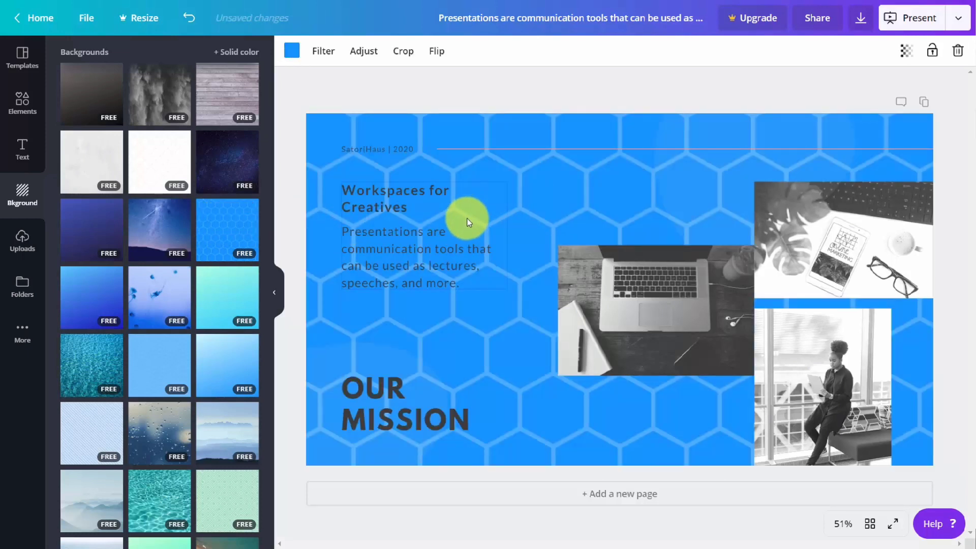
pyautogui.click(292, 53)
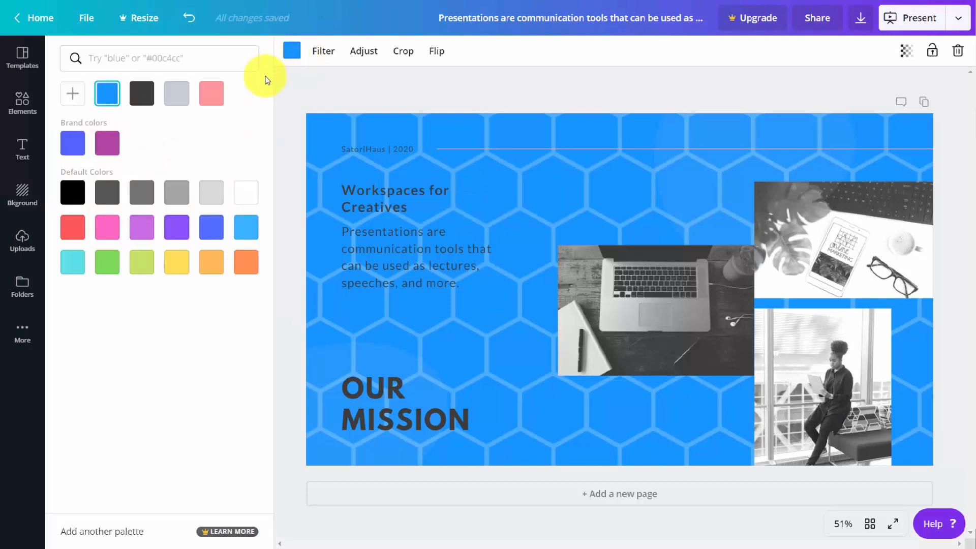
pyautogui.click(211, 99)
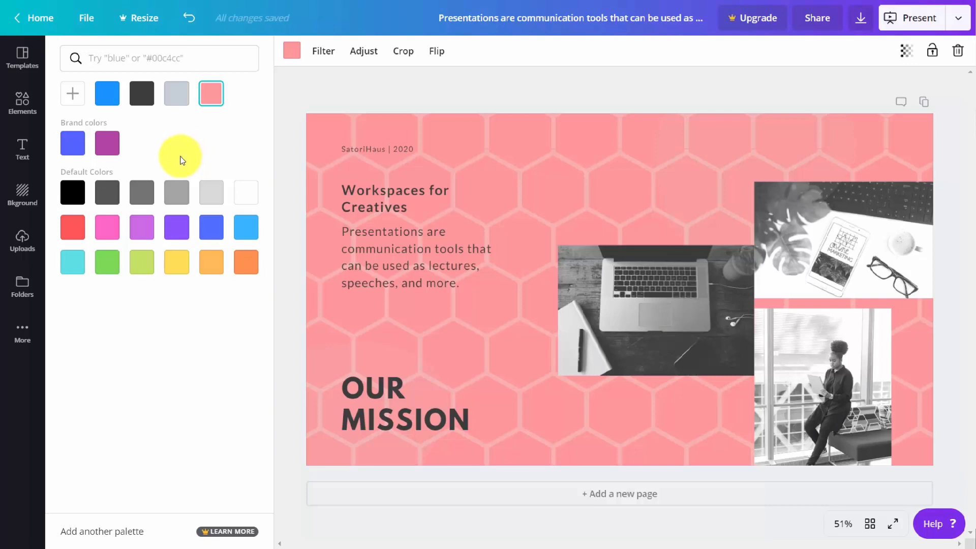
# View the hexagon background's transparency setting, leaving it at 100
pyautogui.click(455, 108)
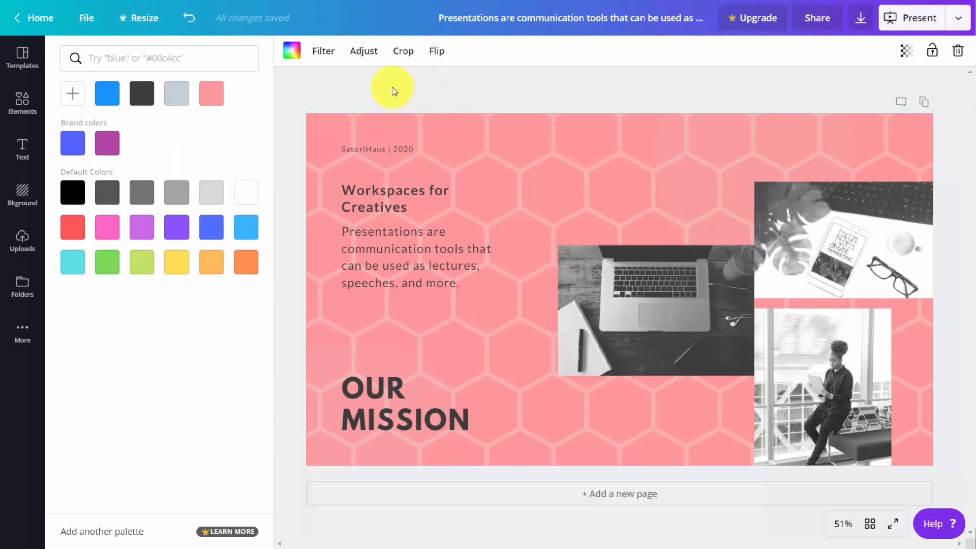
pyautogui.click(907, 53)
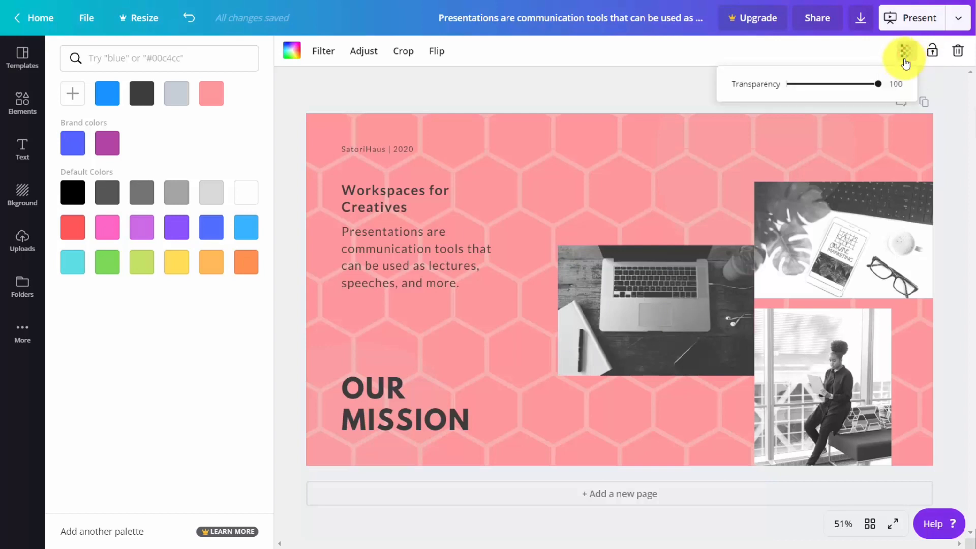
pyautogui.moveTo(877, 88)
pyautogui.mouseDown()
pyautogui.moveTo(798, 88)
pyautogui.moveTo(787, 97)
pyautogui.moveTo(892, 83)
pyautogui.moveTo(881, 87)
pyautogui.mouseUp()
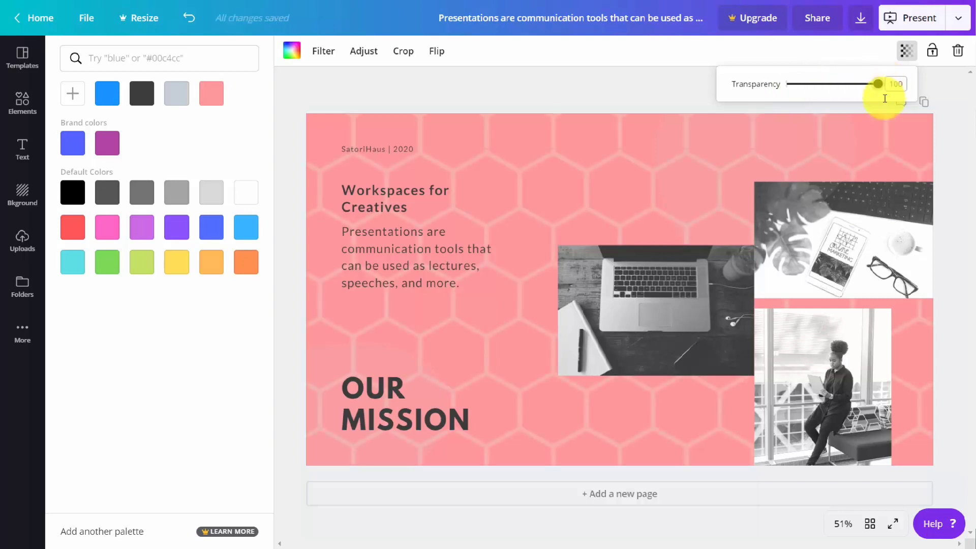
# Try the Greyscale filter on the hexagon background and switch it to the Street filter
pyautogui.click(323, 53)
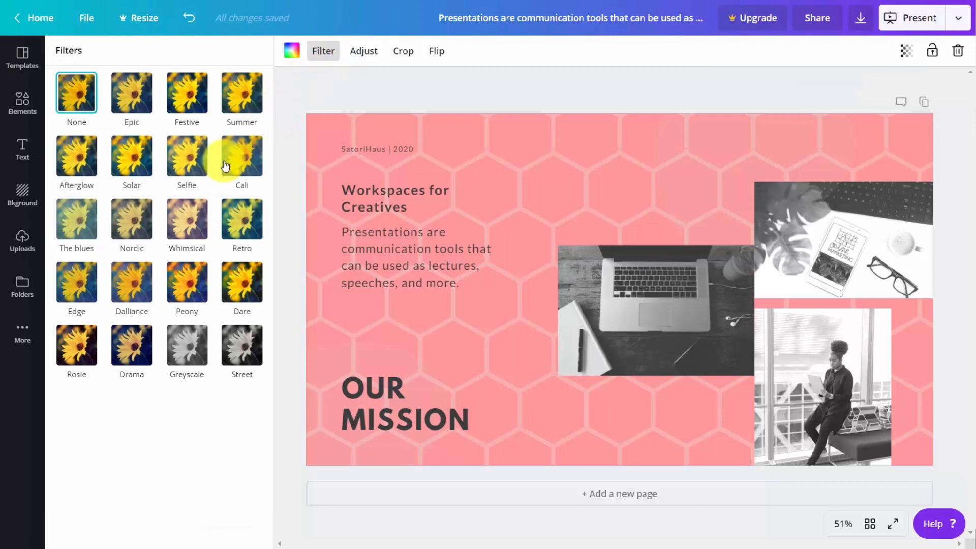
pyautogui.click(187, 353)
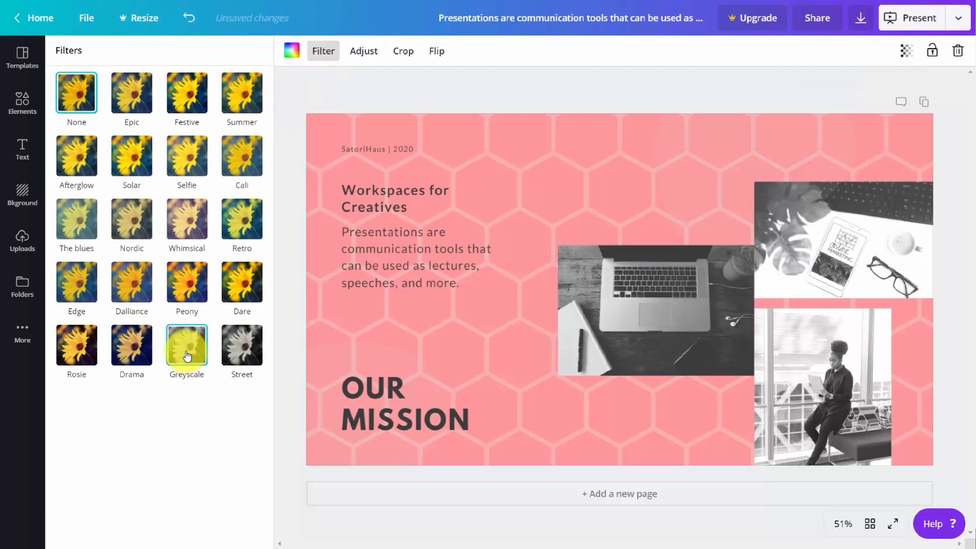
pyautogui.click(232, 355)
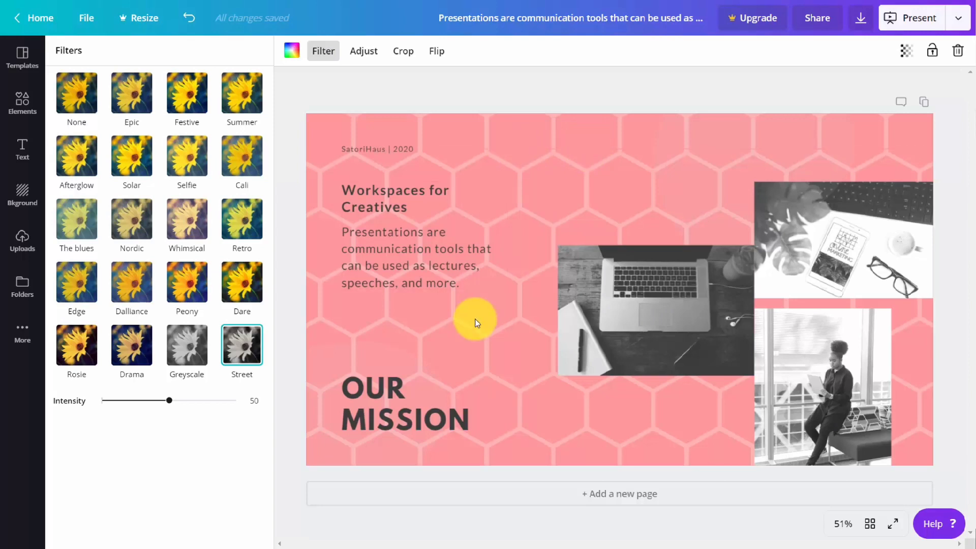
pyautogui.click(22, 193)
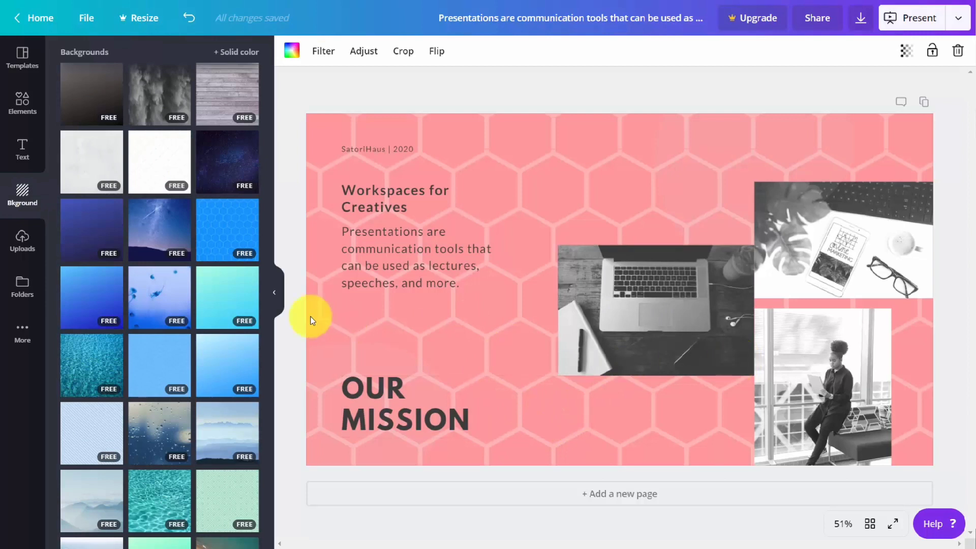
# Return to the home page, open the full Create a design catalogue, and browse its design types from Social Media to Ads
pyautogui.click(110, 299)
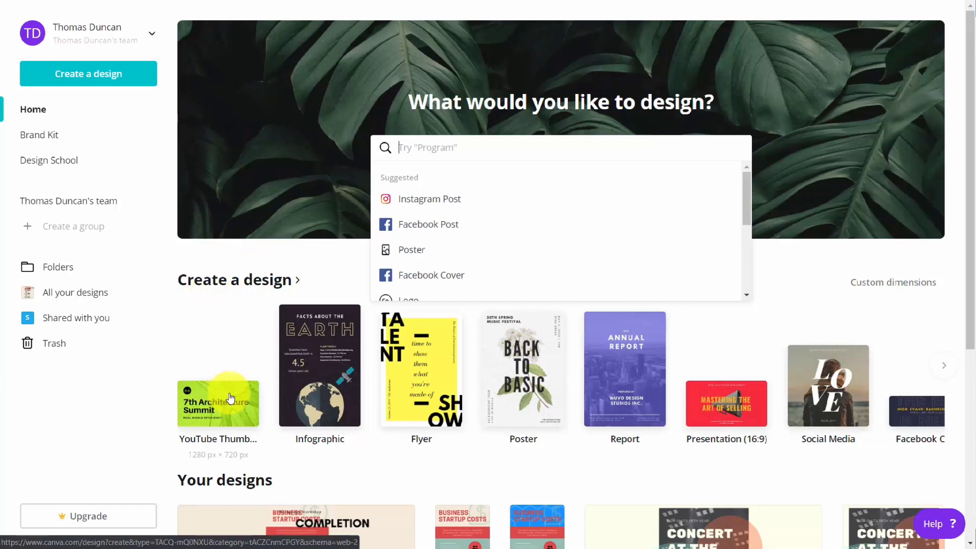
pyautogui.click(249, 283)
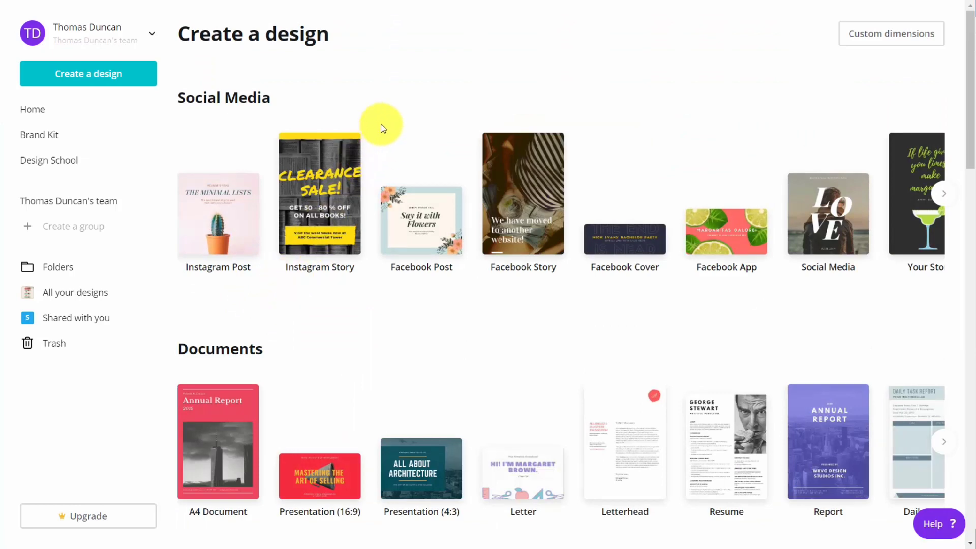
pyautogui.scroll(-10, 380, 129)
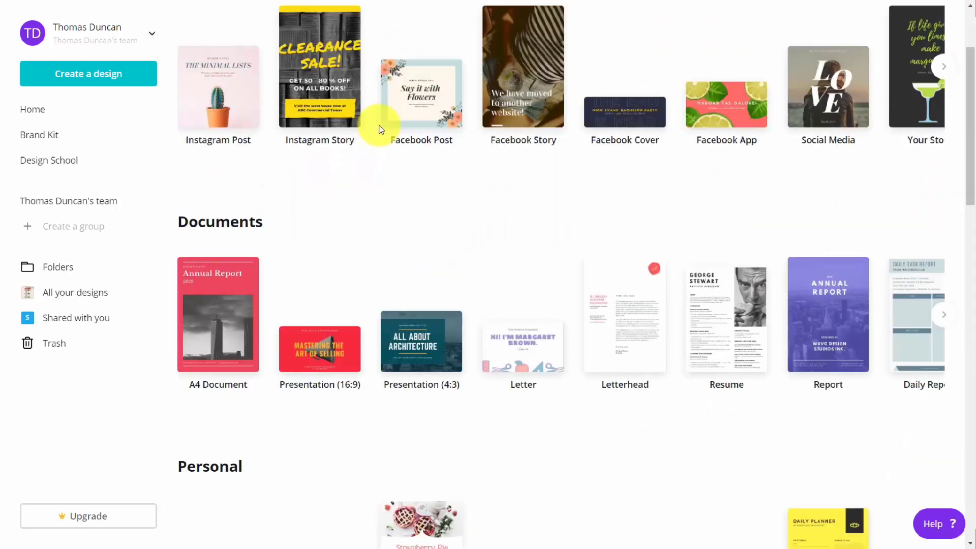
pyautogui.scroll(-10, 376, 130)
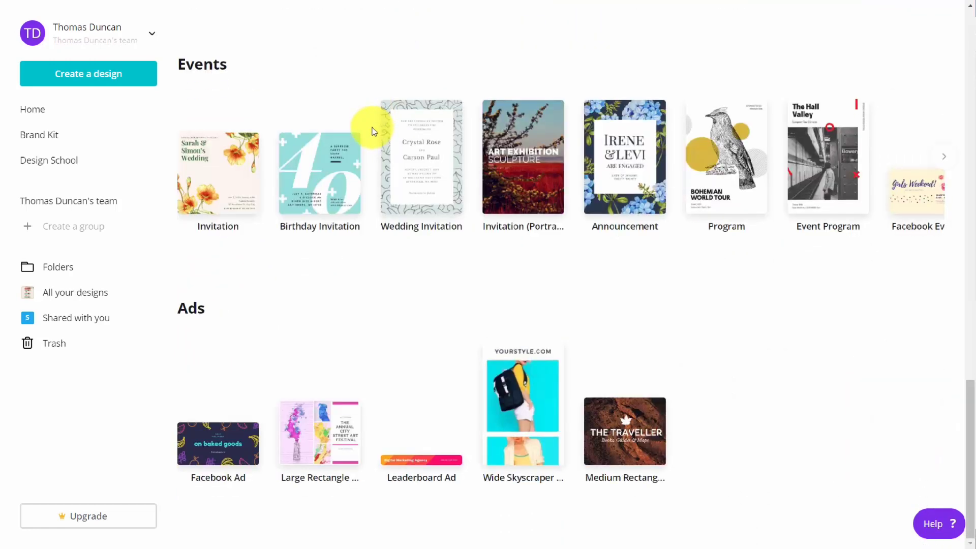
pyautogui.scroll(20, 377, 142)
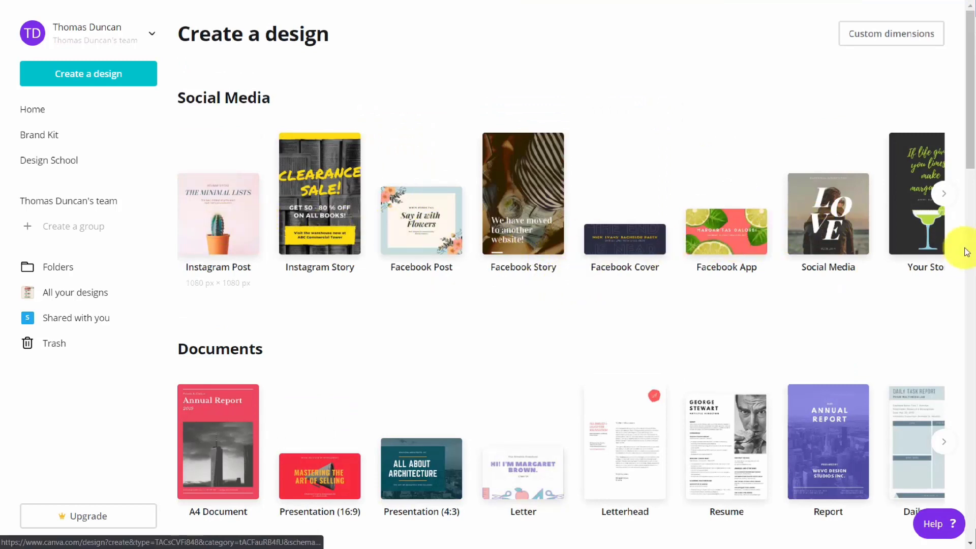
# Start a new Your Story design from the Social Media types and browse its templates
pyautogui.click(945, 194)
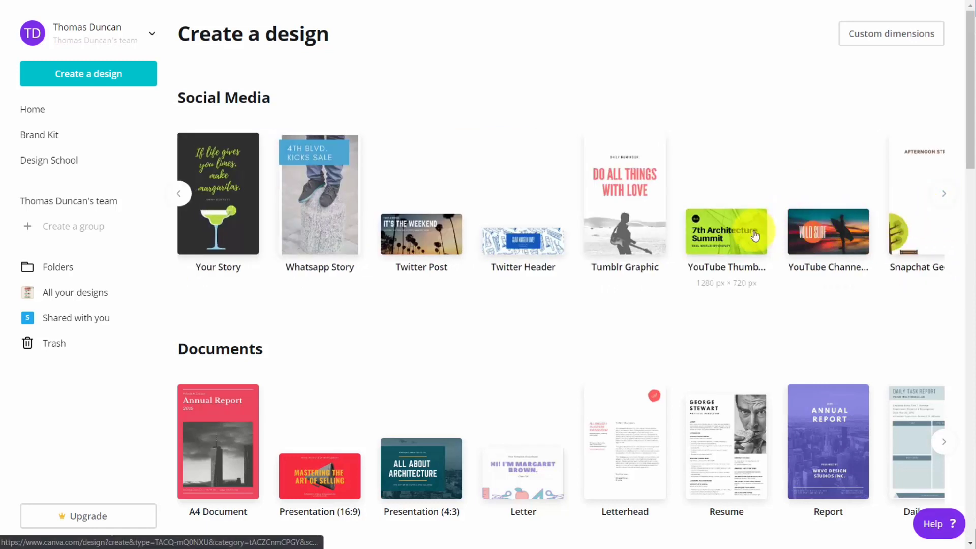
pyautogui.click(224, 186)
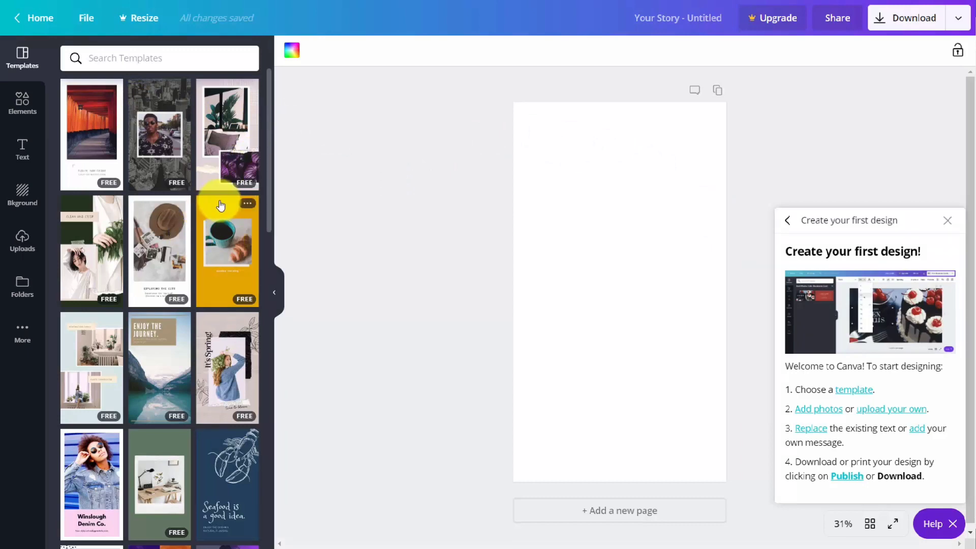
pyautogui.scroll(-5, 220, 205)
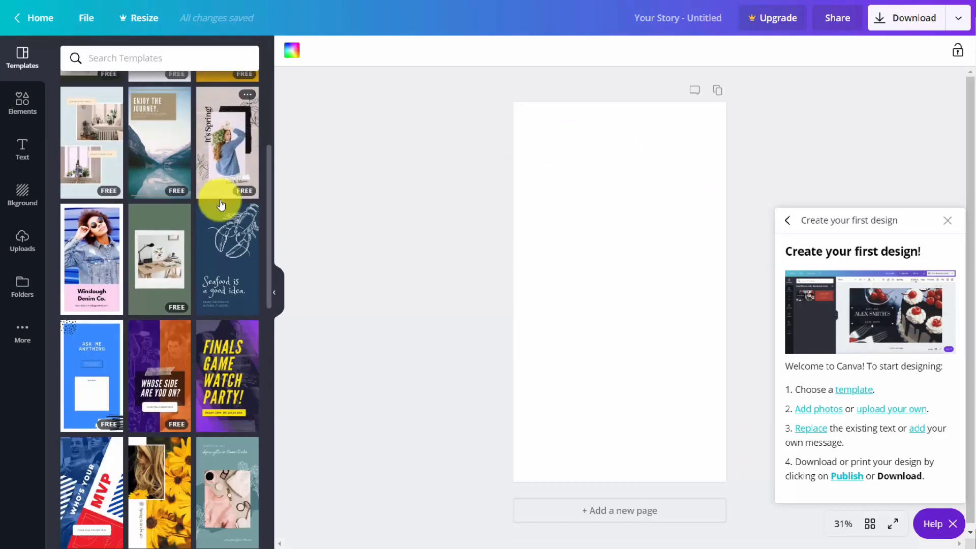
pyautogui.scroll(-3, 220, 206)
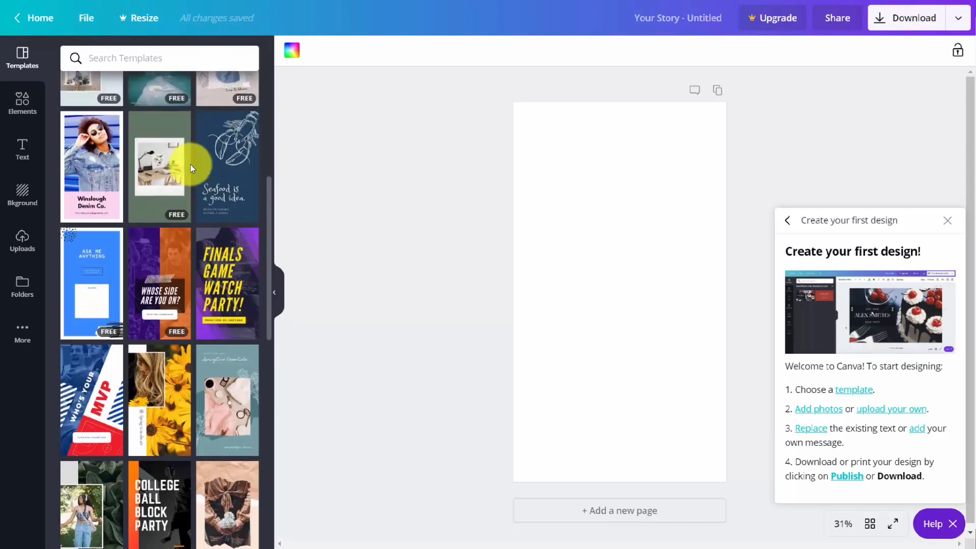
pyautogui.scroll(2, 196, 174)
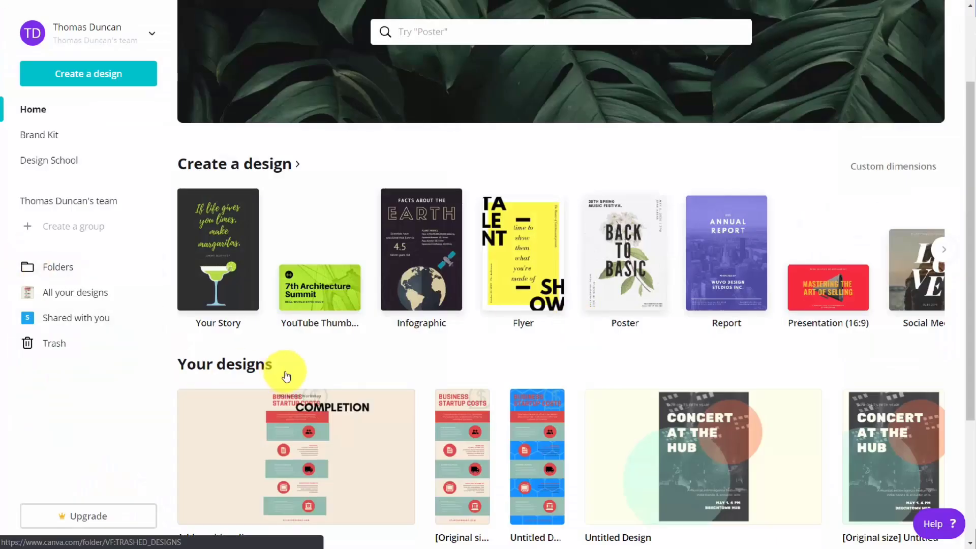
# Look over the recent designs on the home page, search the design types for "facebook", and start a Facebook App design
pyautogui.scroll(-1, 283, 370)
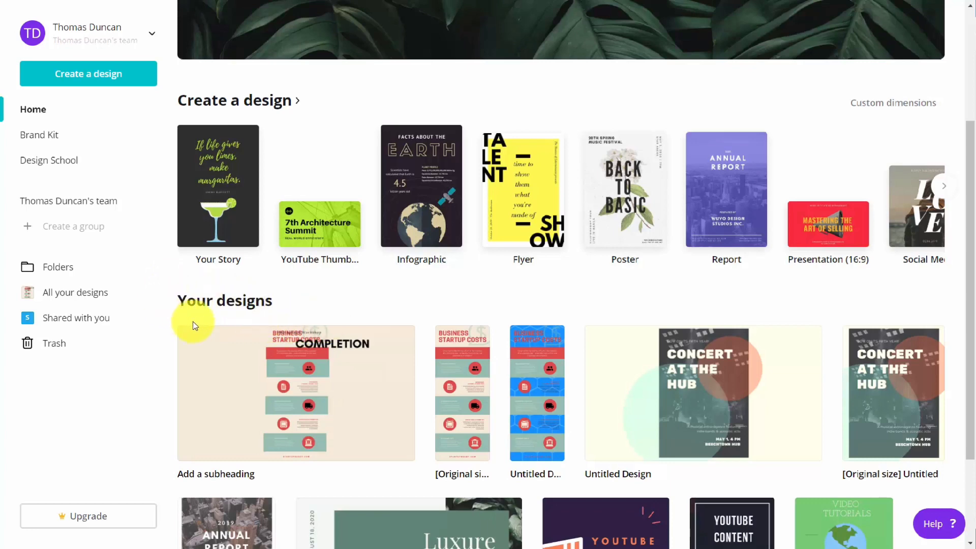
pyautogui.scroll(3, 193, 323)
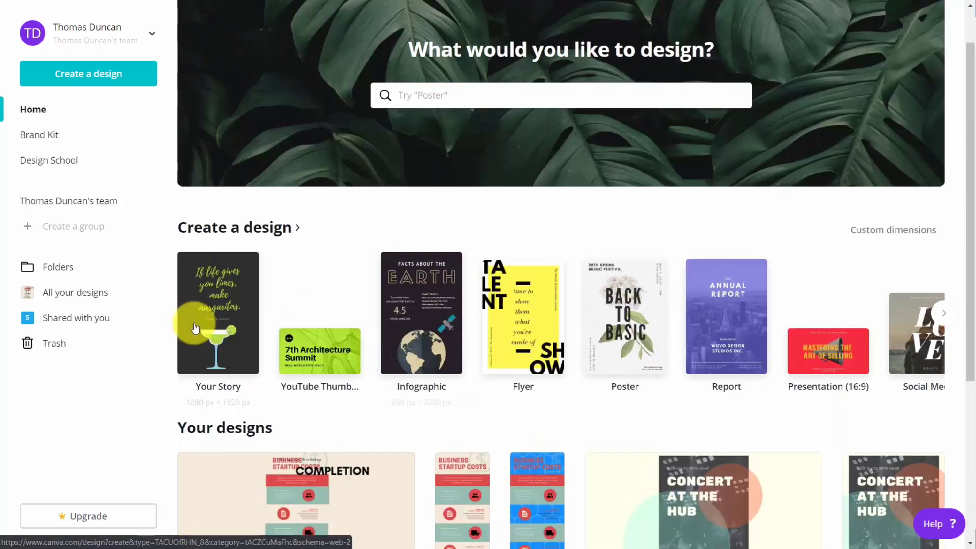
pyautogui.click(418, 97)
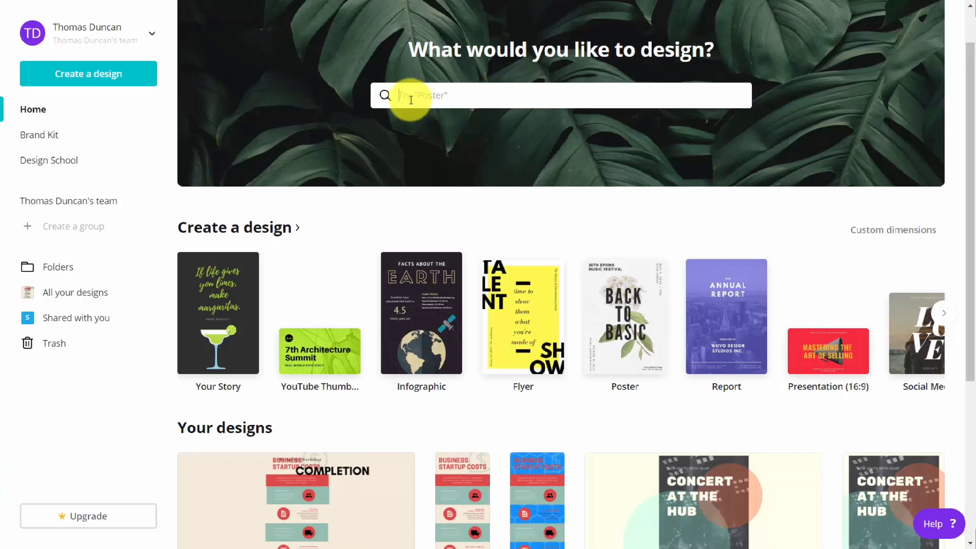
pyautogui.write('facebook')
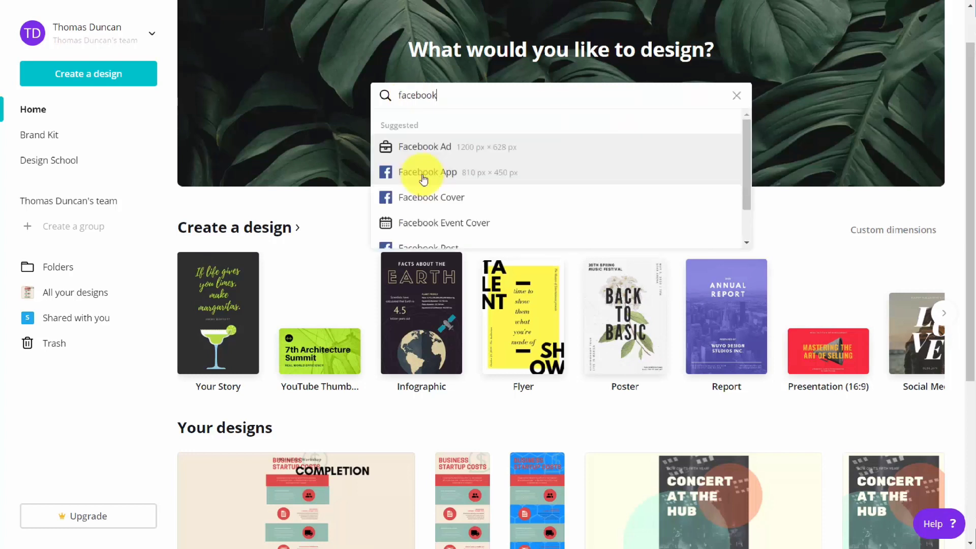
pyautogui.click(422, 173)
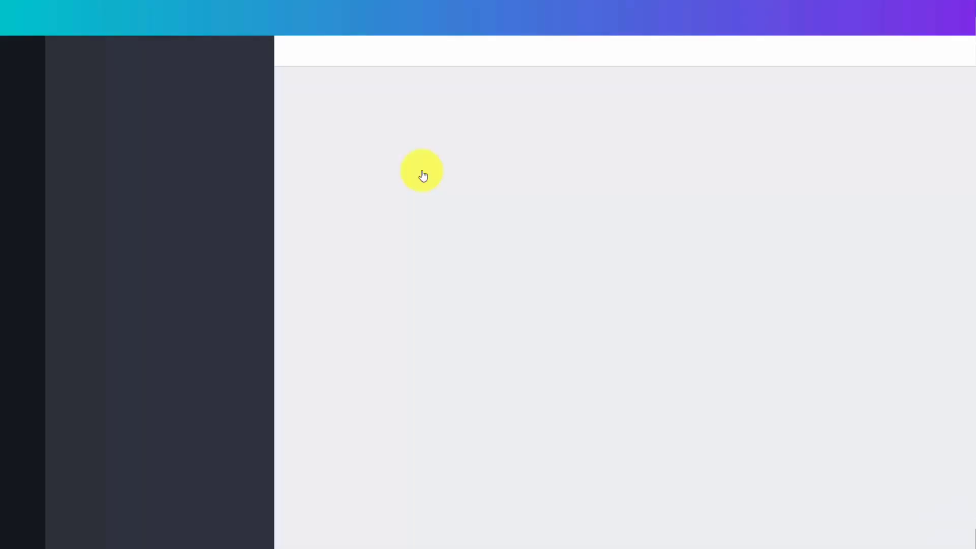
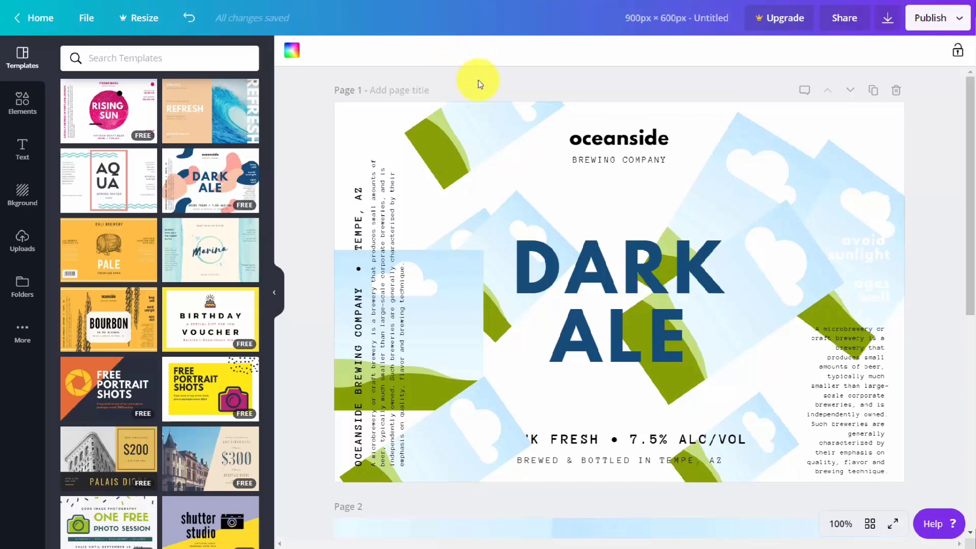
# Share the Dark Ale design with a team member, giving them the Can edit permission, and send the invite
pyautogui.click(844, 18)
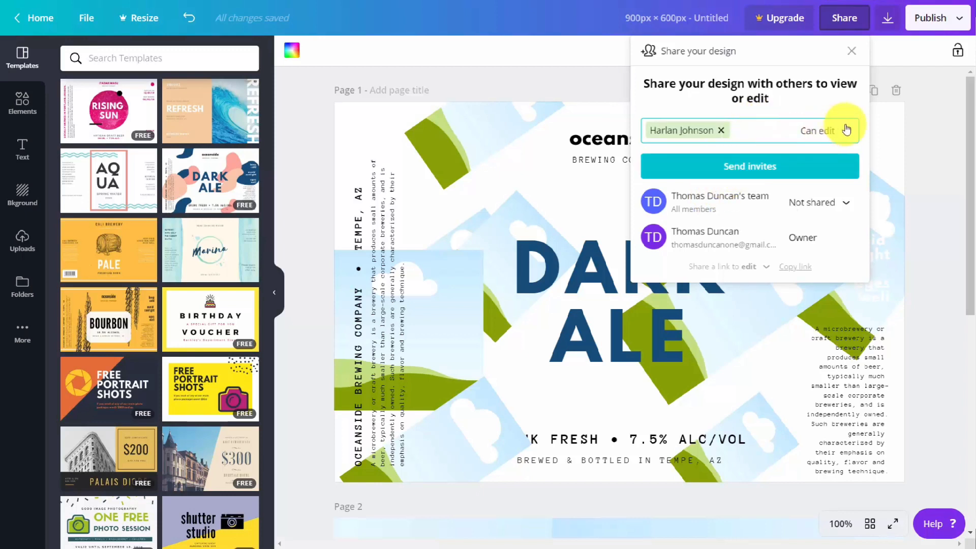
pyautogui.click(835, 133)
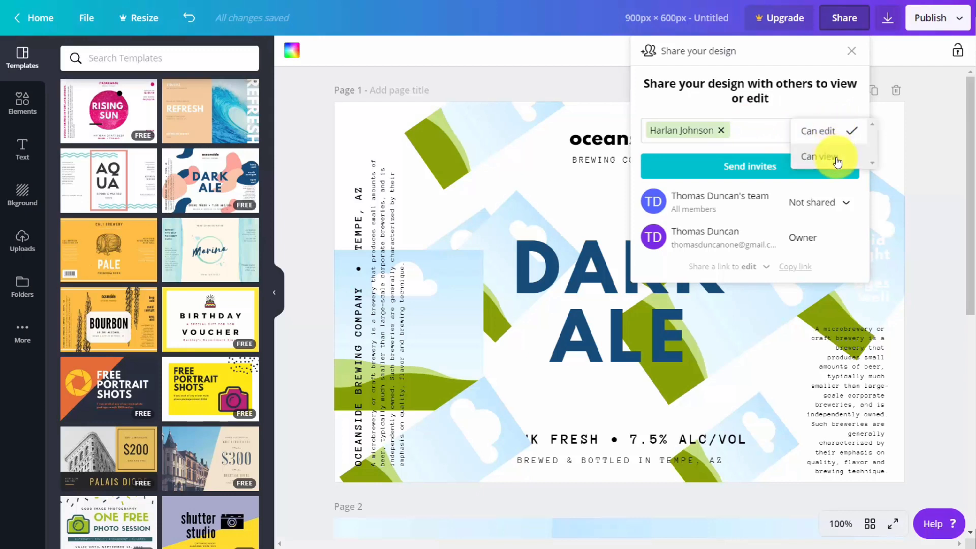
pyautogui.click(816, 131)
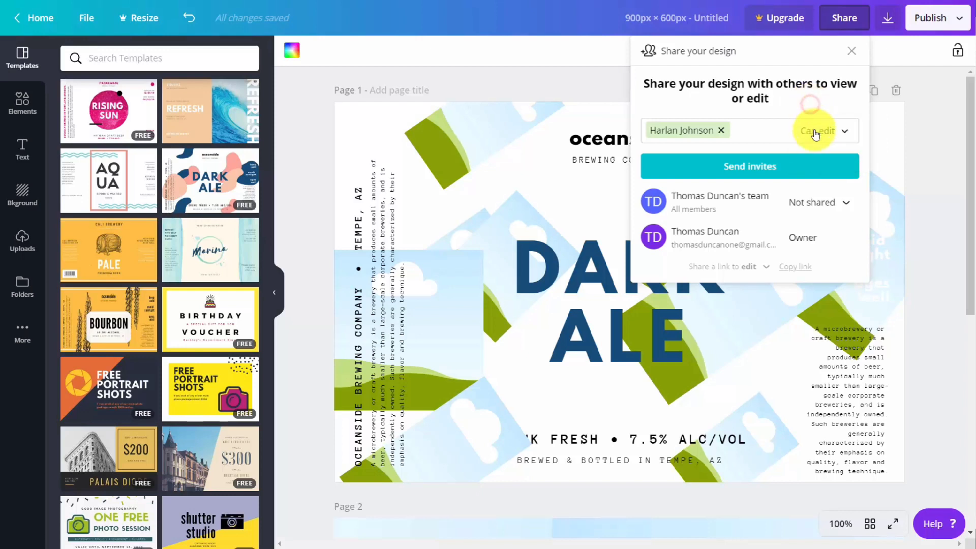
pyautogui.click(849, 202)
pyautogui.click(778, 114)
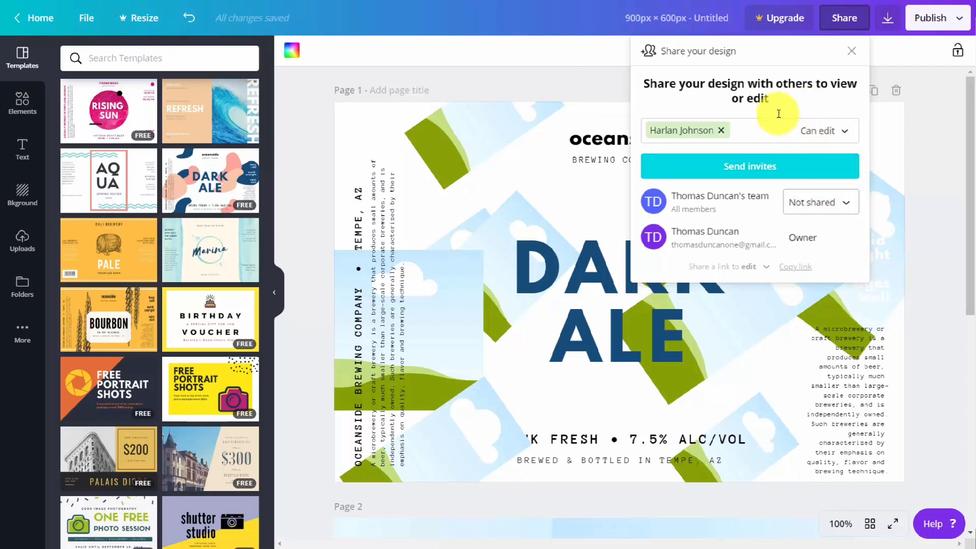
pyautogui.click(747, 168)
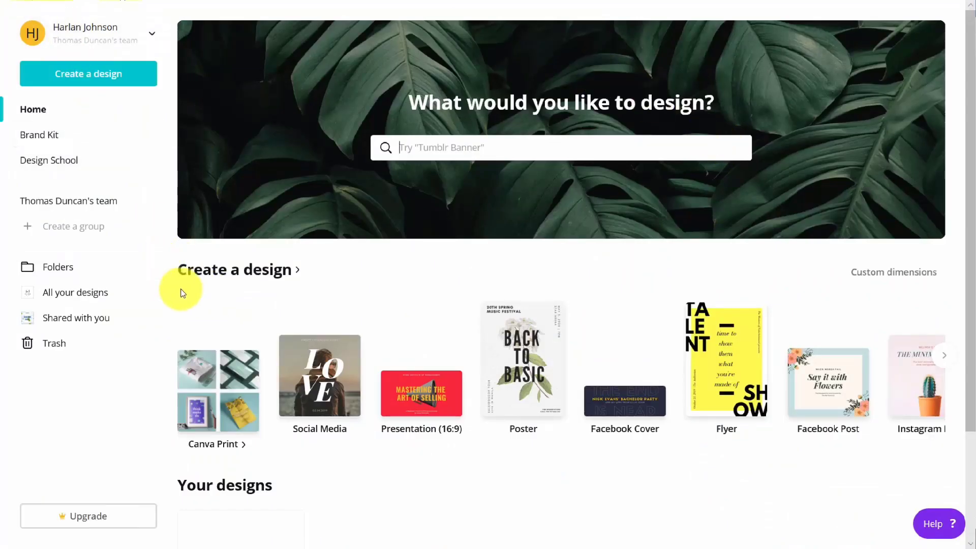
# From the invited member's account, open the shared Dark Ale design for editing and change its main heading to "Duke Video"
pyautogui.click(77, 324)
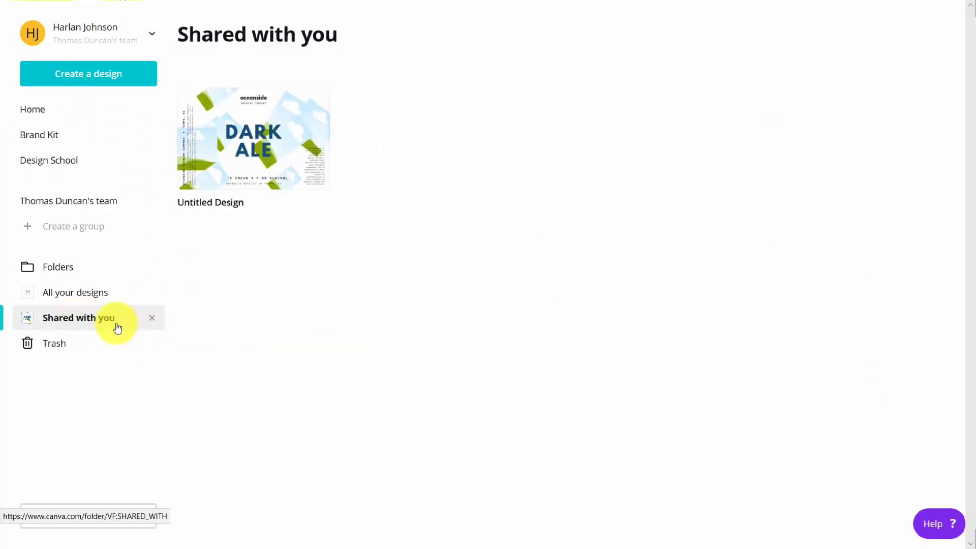
pyautogui.click(258, 135)
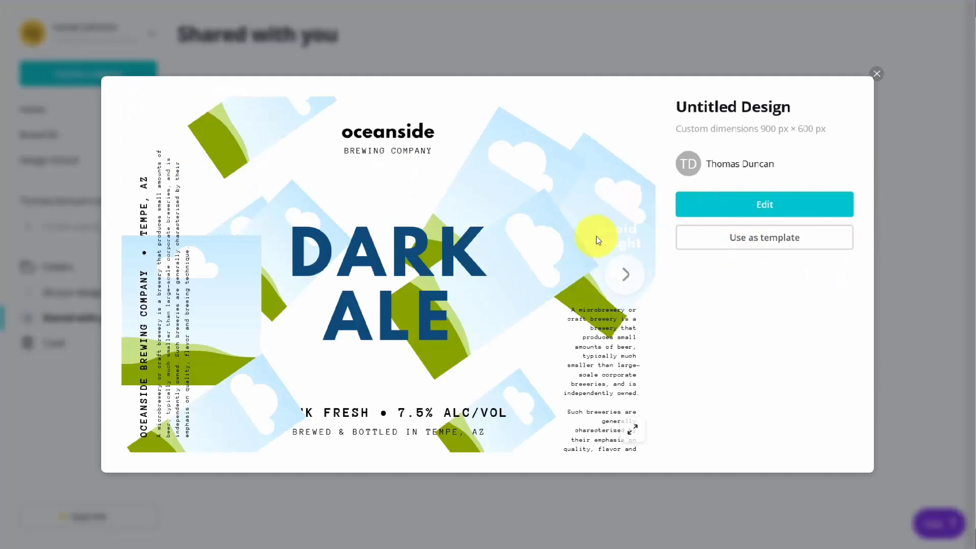
pyautogui.click(761, 202)
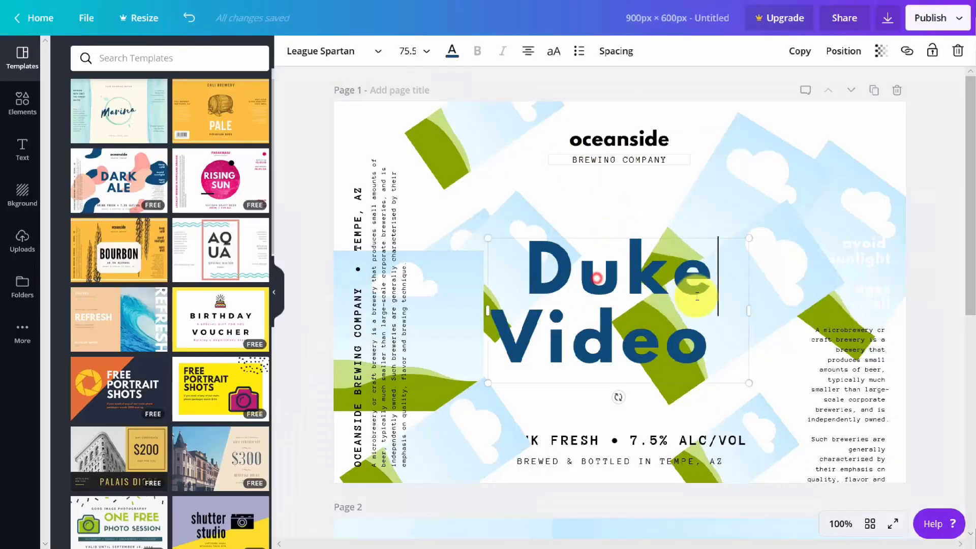
# Look over the publishing options available for the edited label design and close the list
pyautogui.click(957, 19)
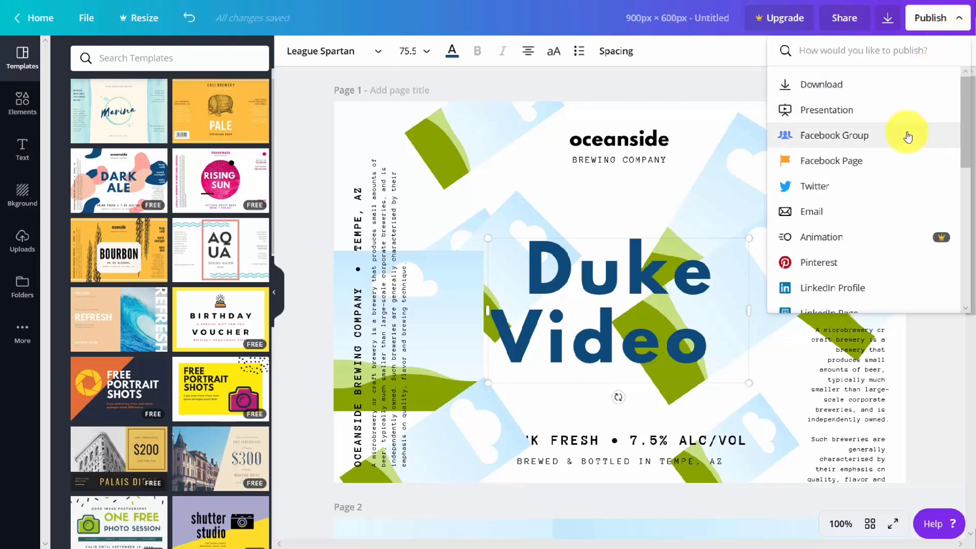
pyautogui.click(718, 97)
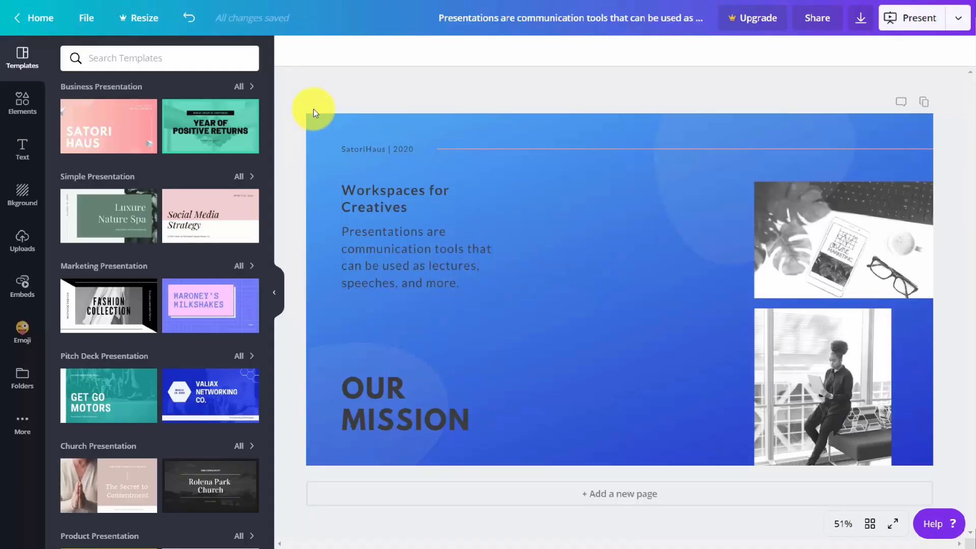
# Download the Our Mission presentation as a PNG, keeping the suggested file name, and open the downloaded image
pyautogui.click(861, 21)
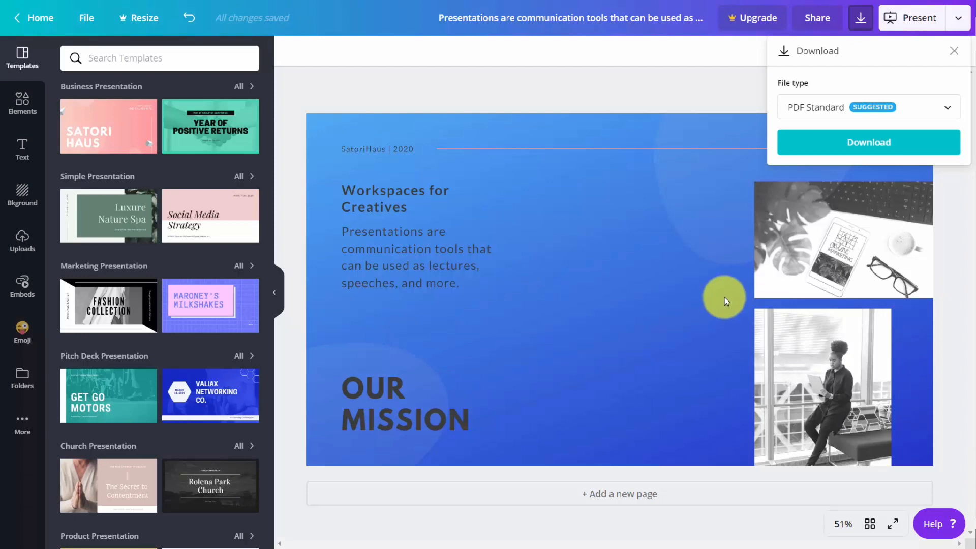
pyautogui.click(921, 108)
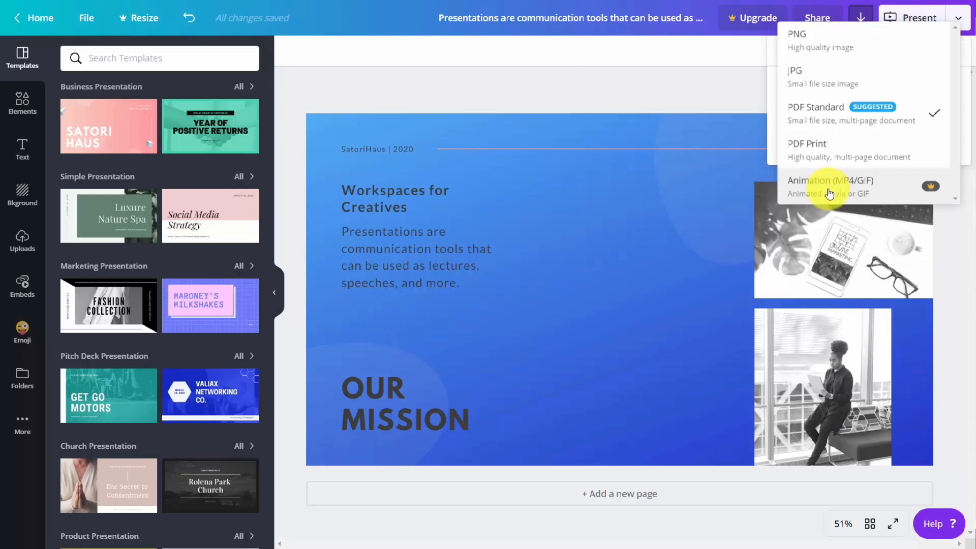
pyautogui.click(802, 44)
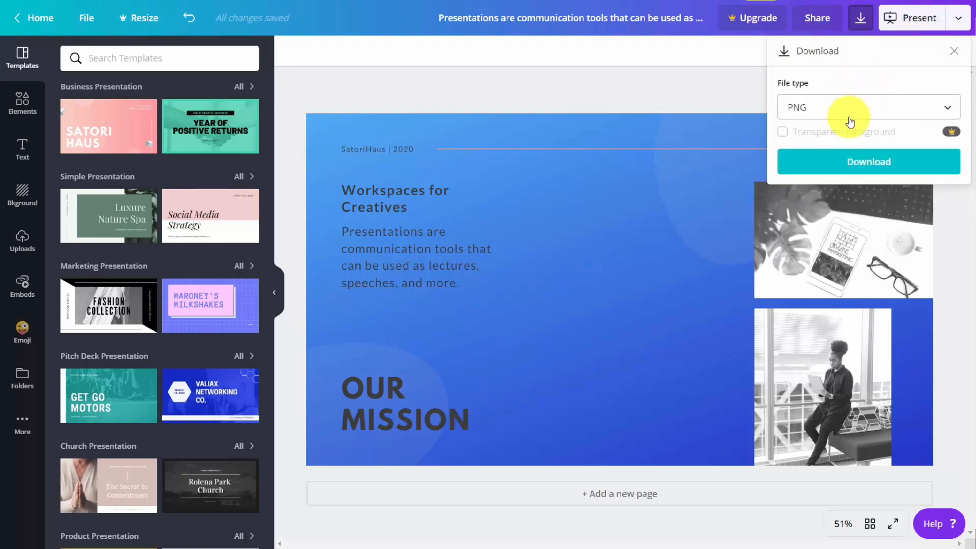
pyautogui.click(857, 165)
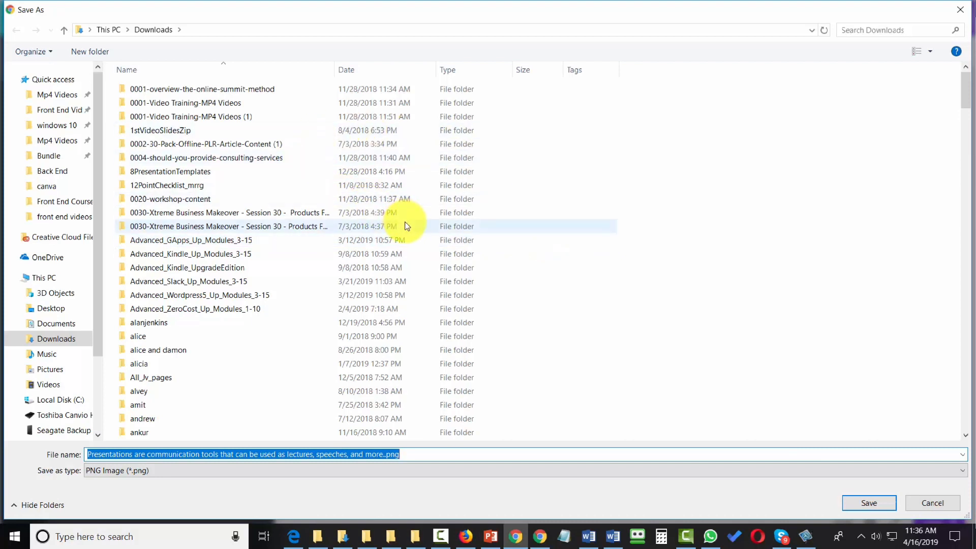
pyautogui.press('Return')
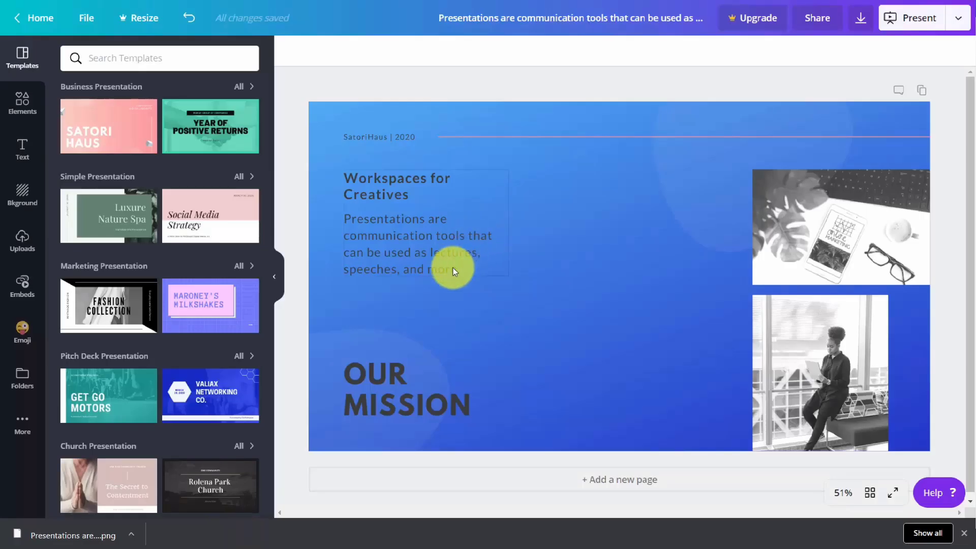
pyautogui.click(64, 538)
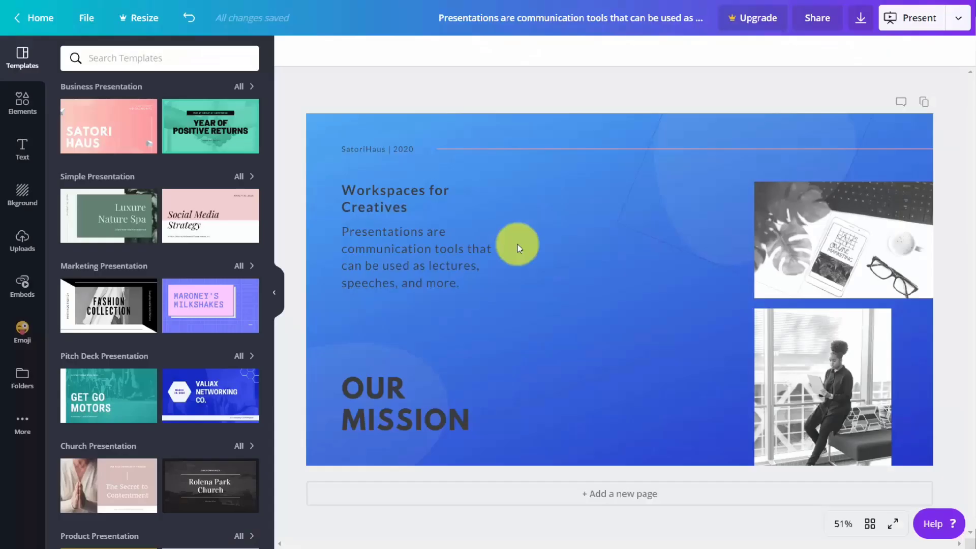
# Download the presentation as a PDF Standard file into the "images downloaded" folder and view the resulting PDF
pyautogui.click(861, 21)
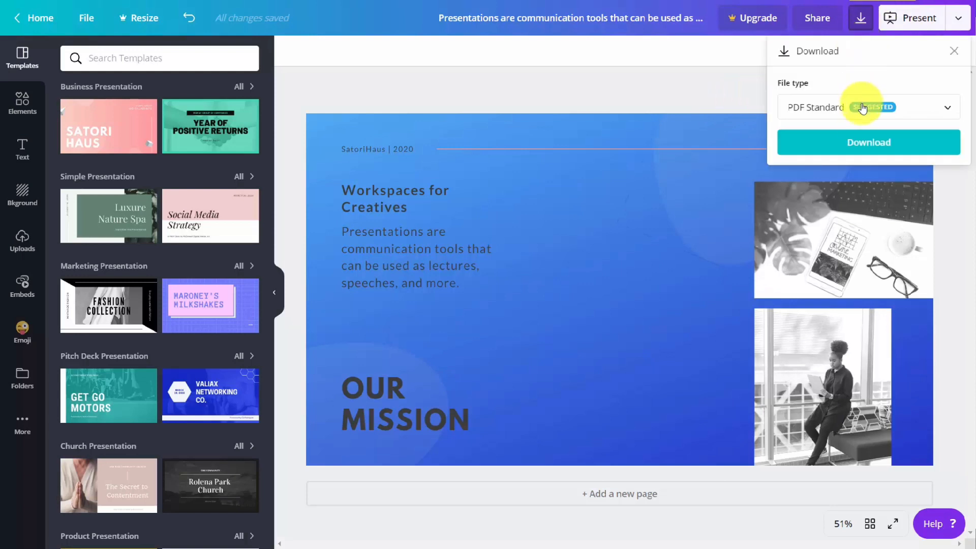
pyautogui.click(868, 149)
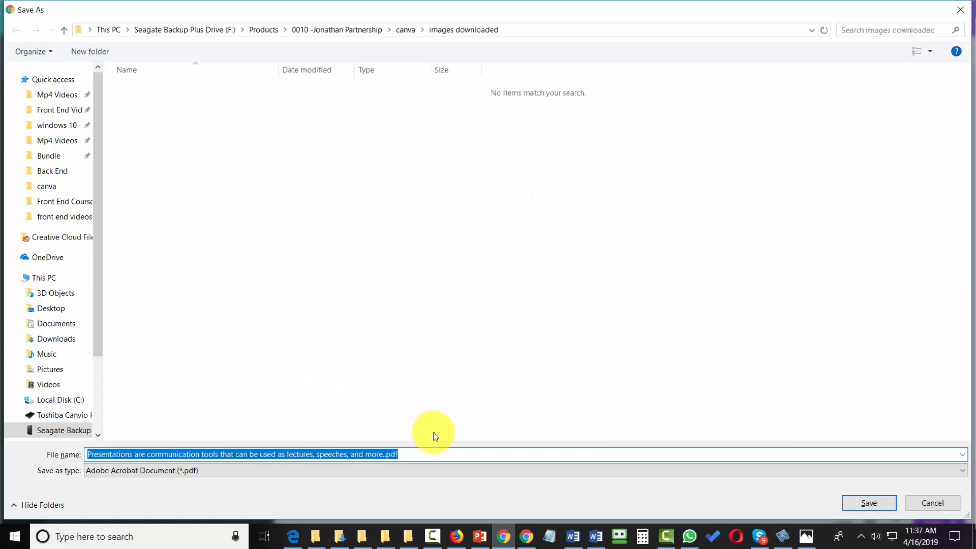
pyautogui.click(853, 502)
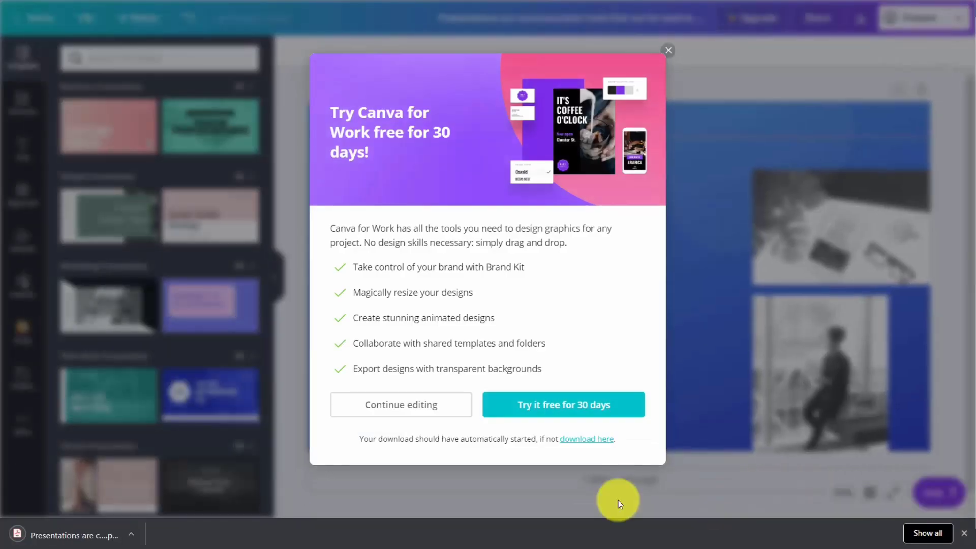
pyautogui.click(93, 543)
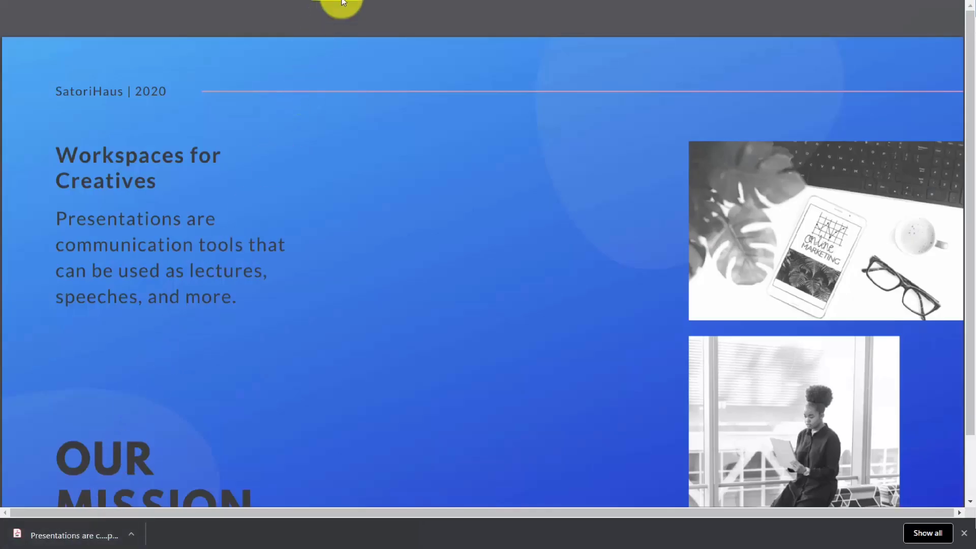
pyautogui.moveTo(390, 19)
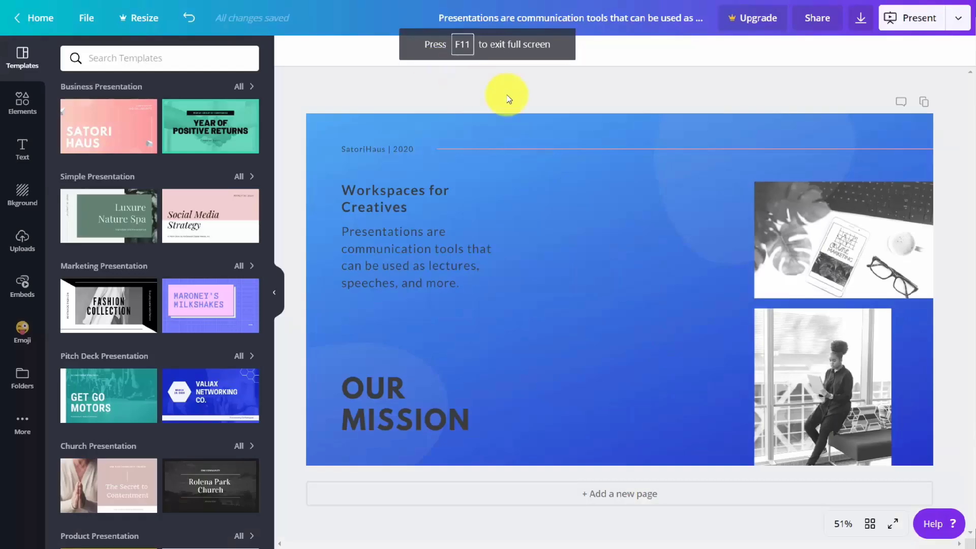
# Download the presentation as a PDF Print file without crop marks and bleed, and open the downloaded file
pyautogui.click(857, 23)
pyautogui.click(859, 108)
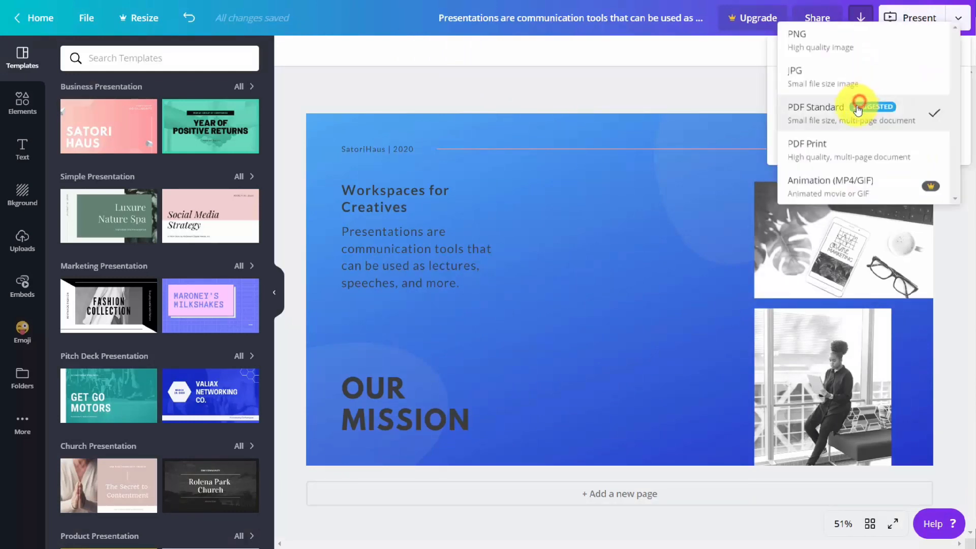
pyautogui.click(836, 156)
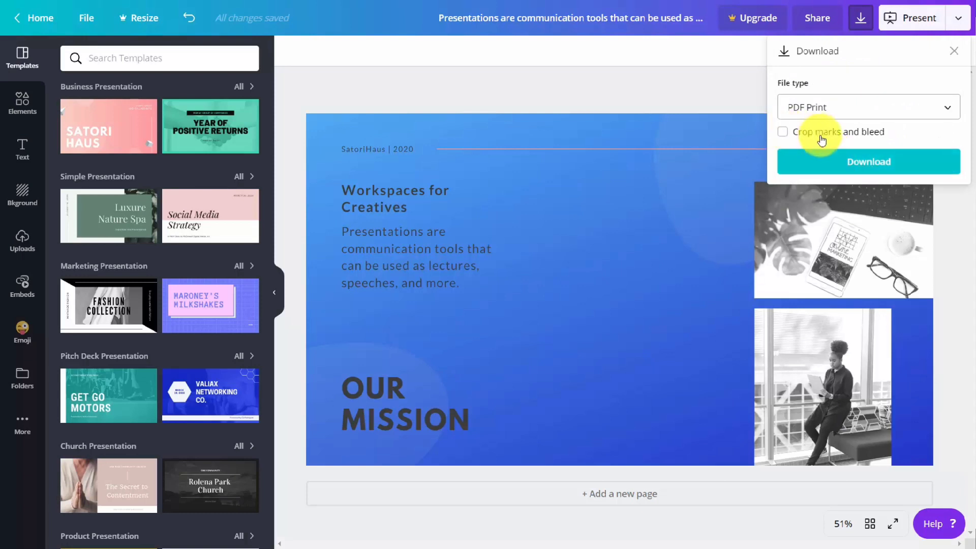
pyautogui.click(852, 165)
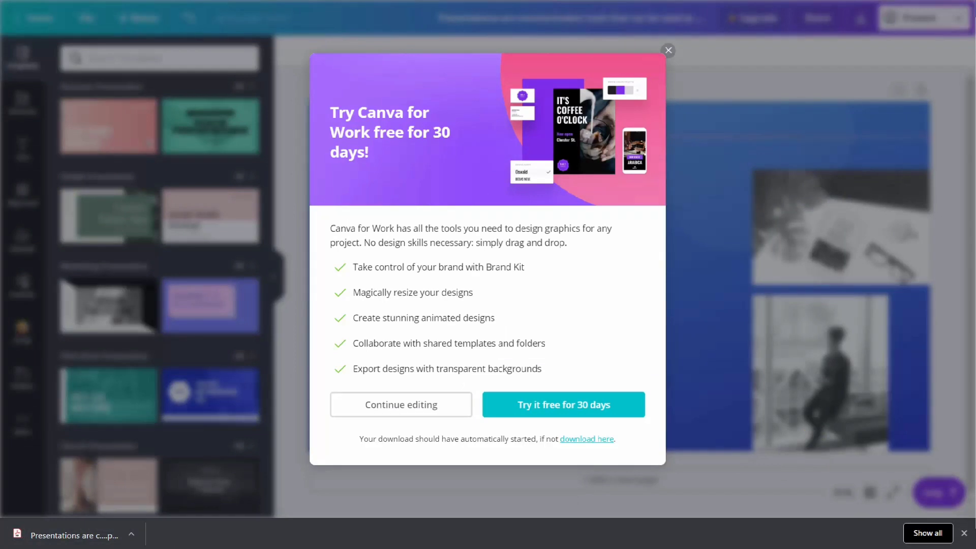
pyautogui.click(96, 538)
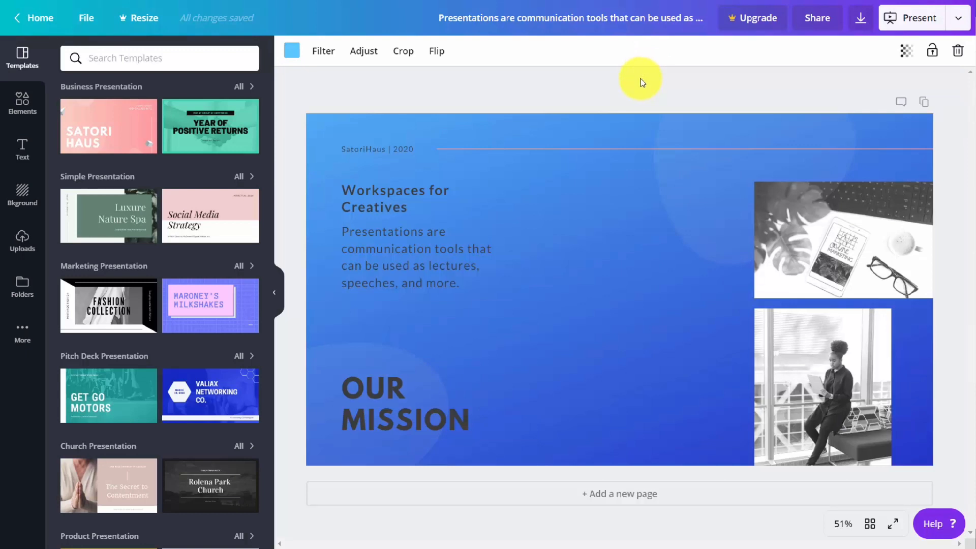
# Publish the design as a presentation, choosing the Presenter view type, and start presenting
pyautogui.click(957, 19)
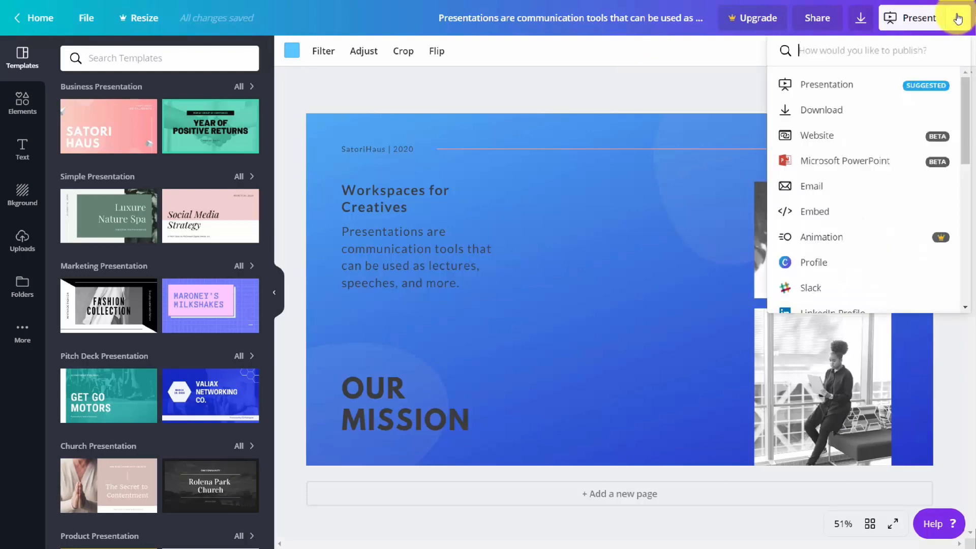
pyautogui.click(832, 87)
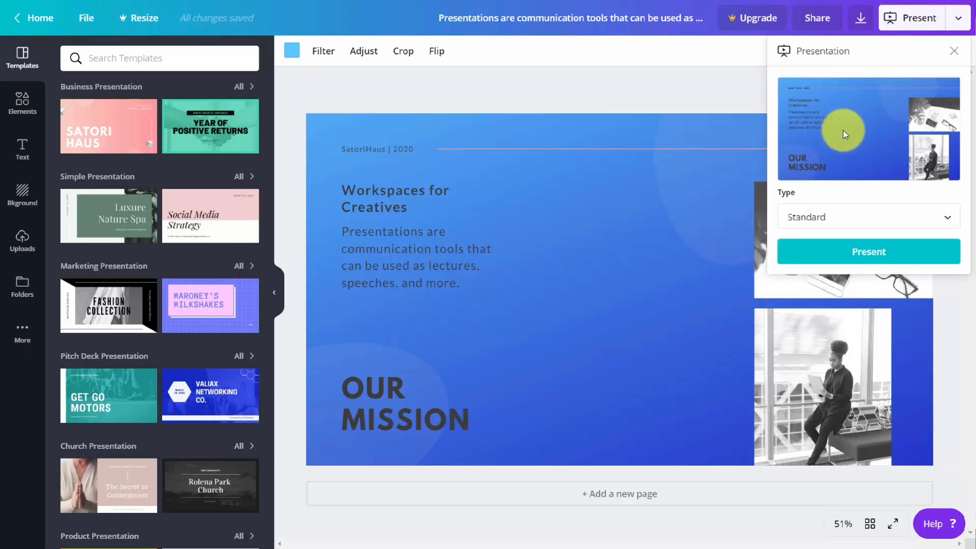
pyautogui.click(945, 219)
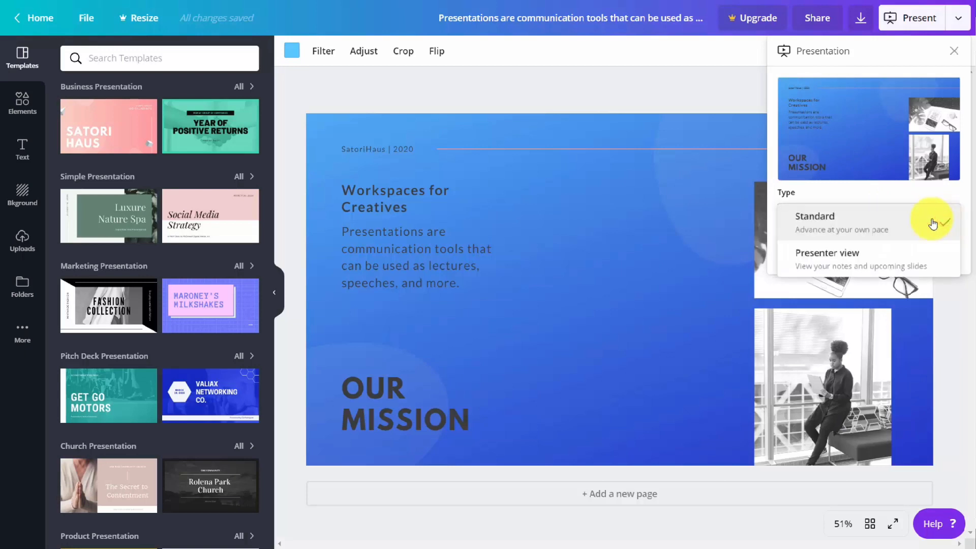
pyautogui.click(860, 256)
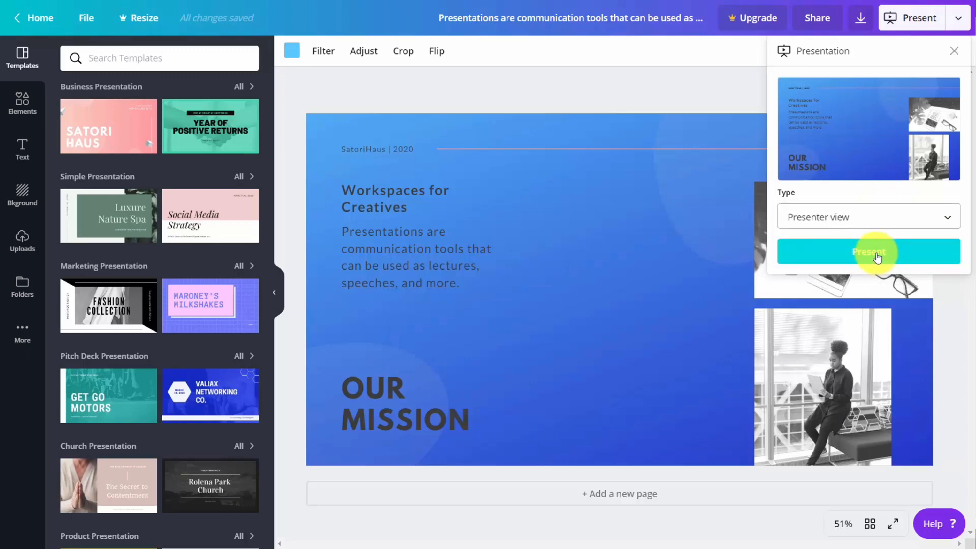
pyautogui.click(875, 255)
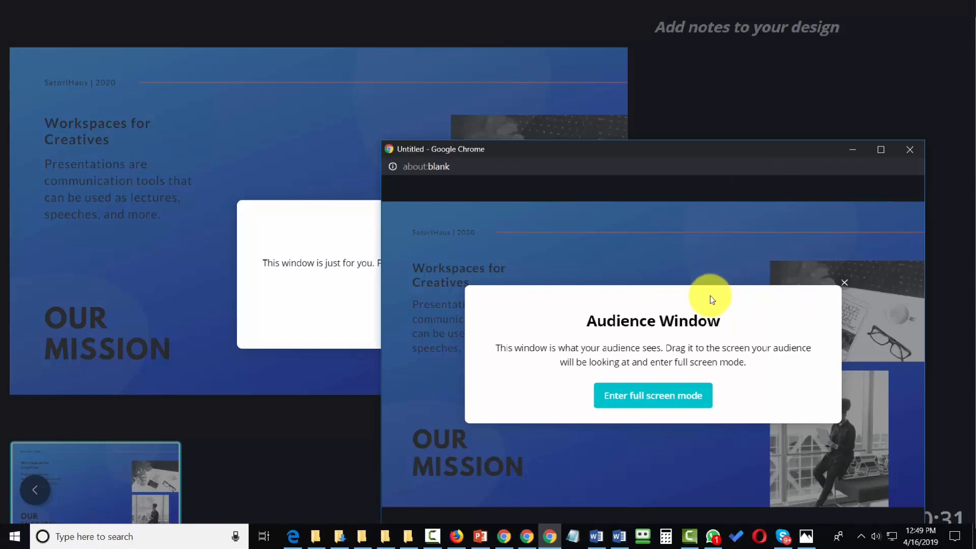
# Move the audience window onto the second screen, dismiss the presenter window's introduction, and switch to the audience window
pyautogui.click(639, 151)
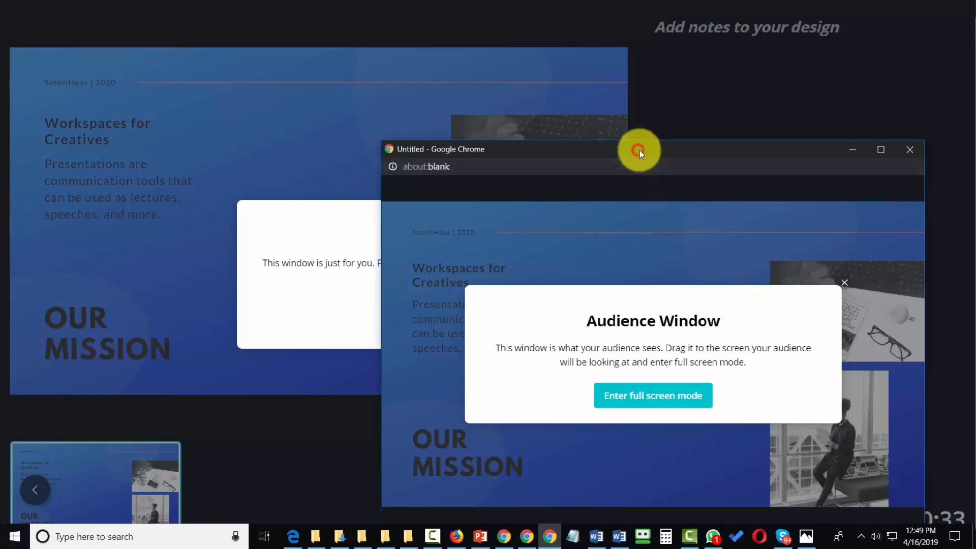
pyautogui.moveTo(640, 151); pyautogui.dragTo(641, 150)
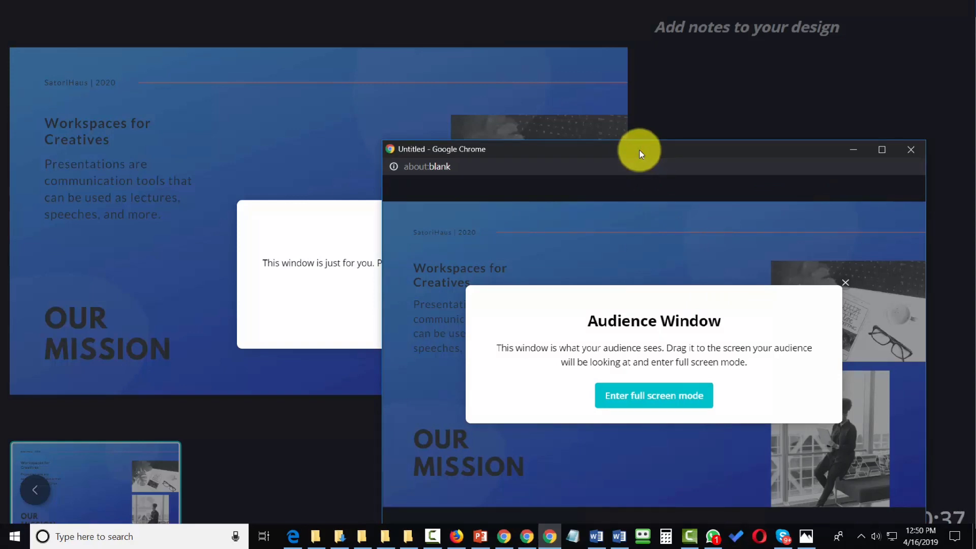
pyautogui.moveTo(640, 150); pyautogui.dragTo(975, 133)
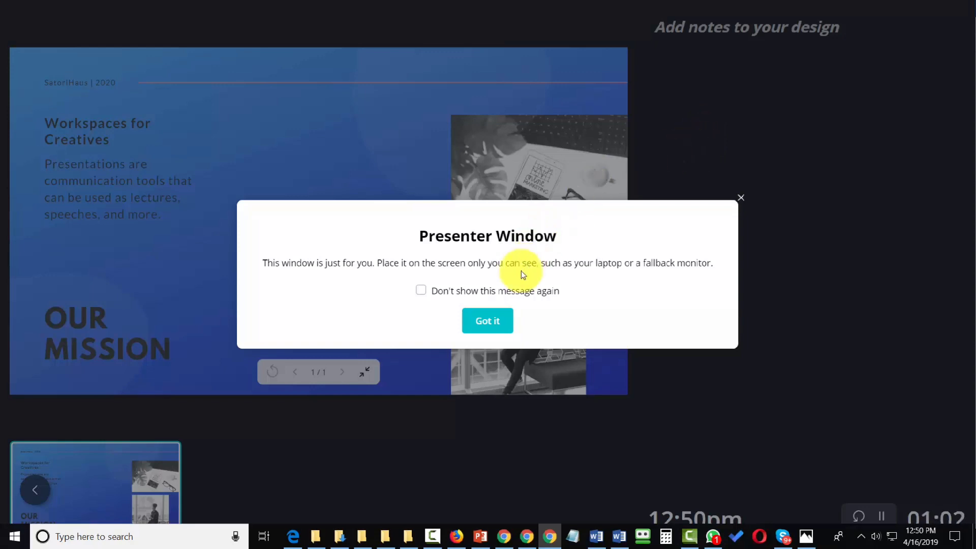
pyautogui.click(483, 322)
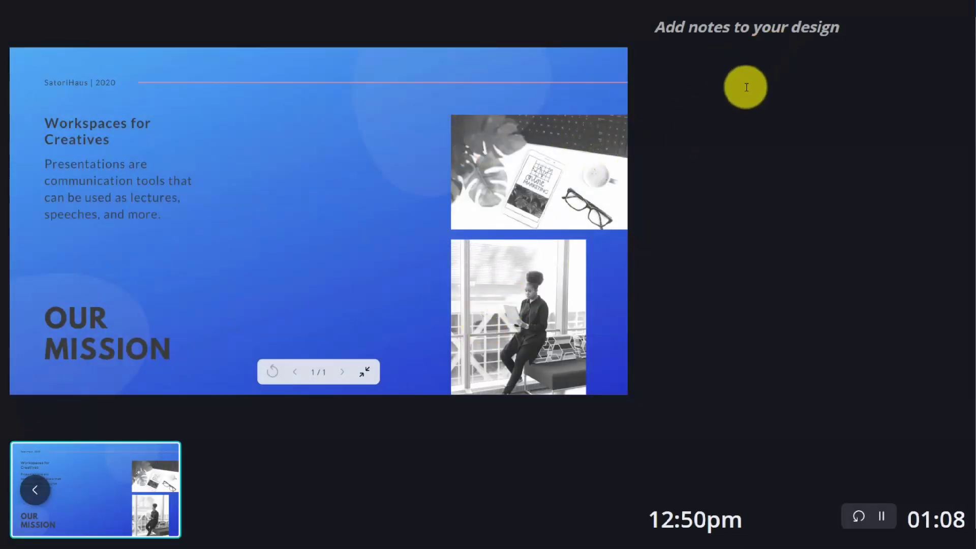
pyautogui.hotkey('alt', 'Tab')
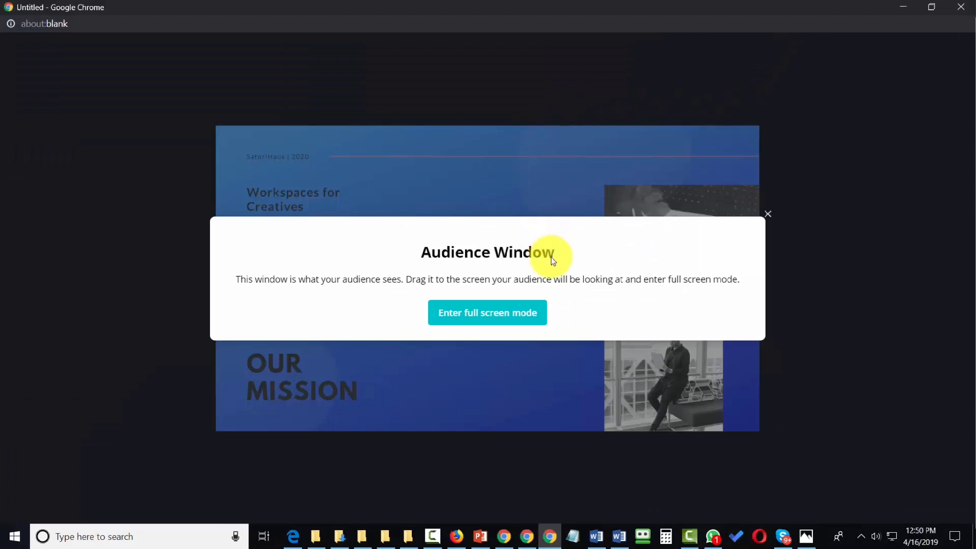
# Dismiss the audience window's introduction, then connect Pinterest as a publishing destination for the design and grant Canva permission
pyautogui.click(768, 215)
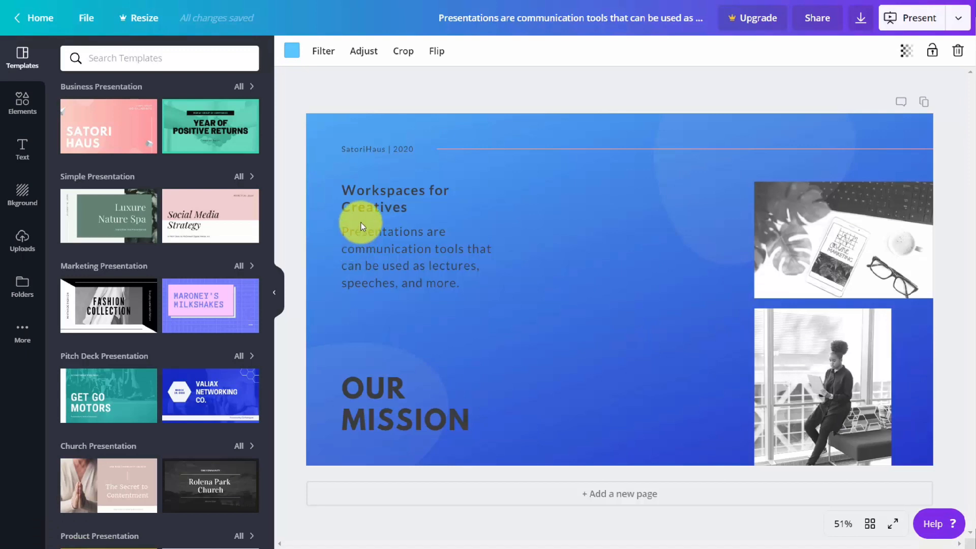
pyautogui.click(959, 19)
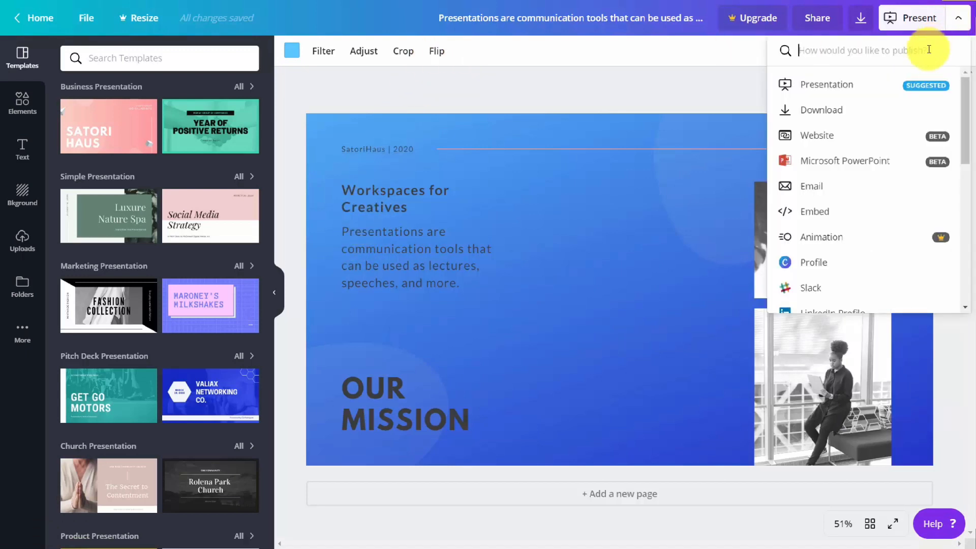
pyautogui.scroll(-4, 892, 102)
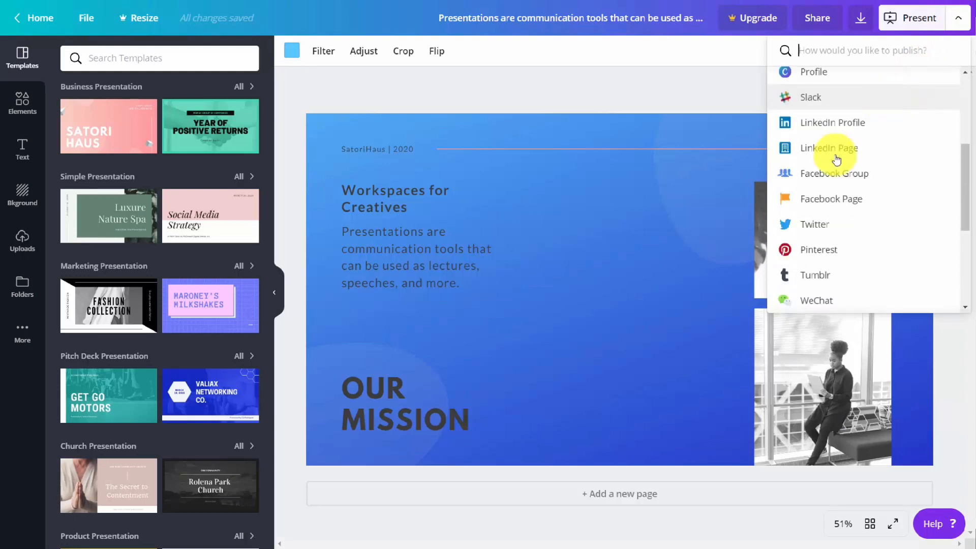
pyautogui.click(809, 257)
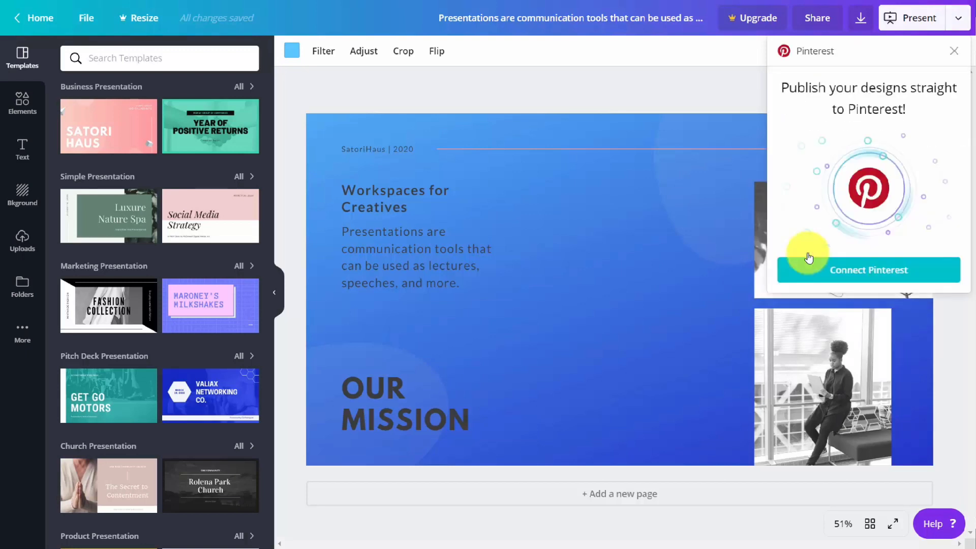
pyautogui.click(850, 274)
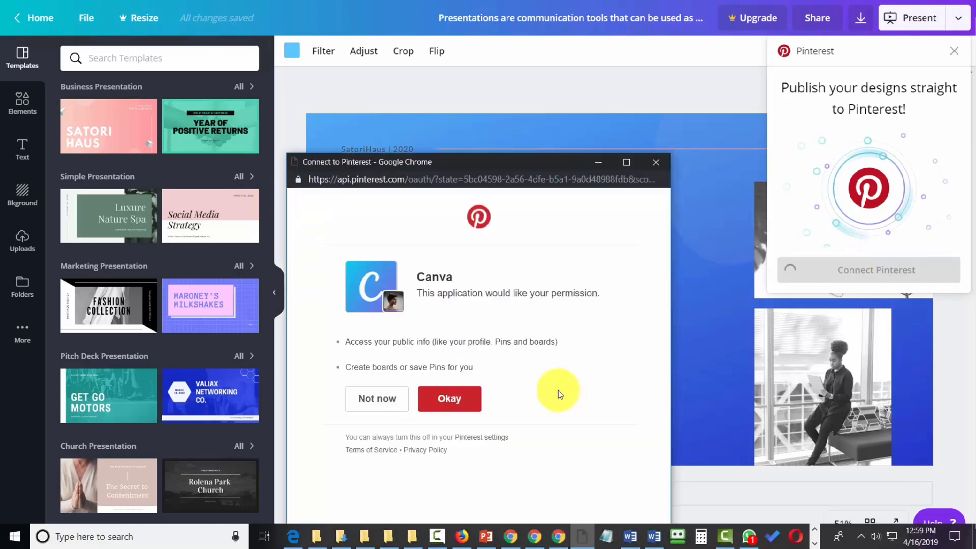
pyautogui.click(445, 400)
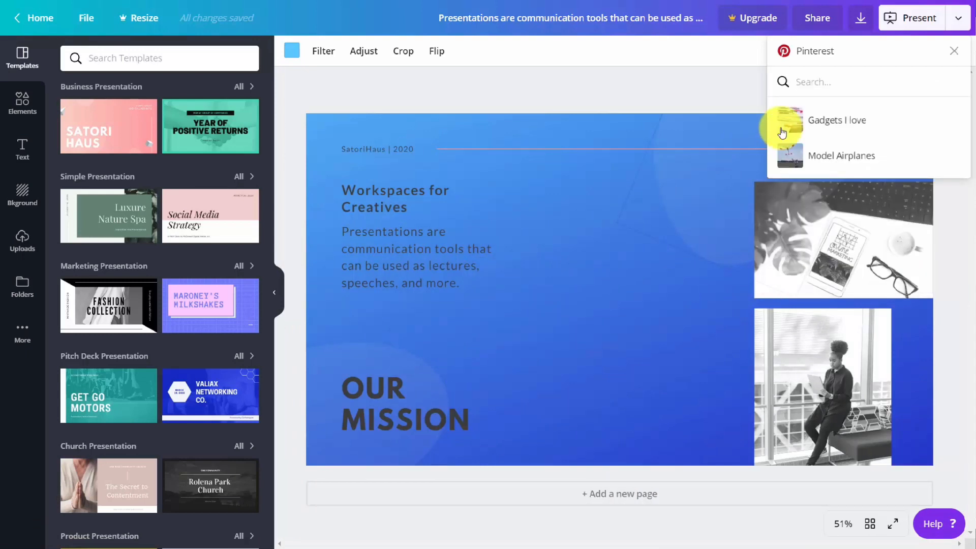
# Publish the design to the Model Airplanes board on Pinterest with the description "Workplace for Creatives" and open the published post
pyautogui.click(793, 162)
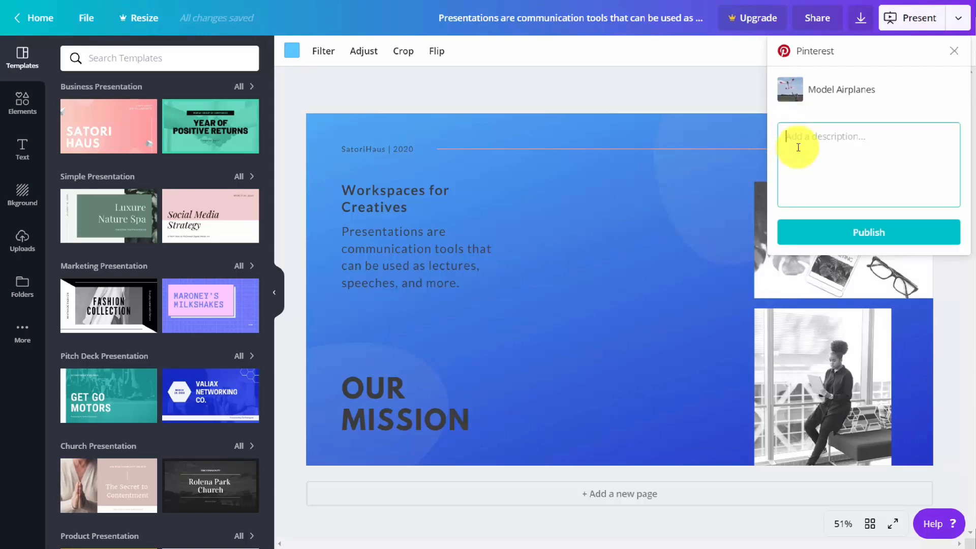
pyautogui.write('Workplace for Creatives')
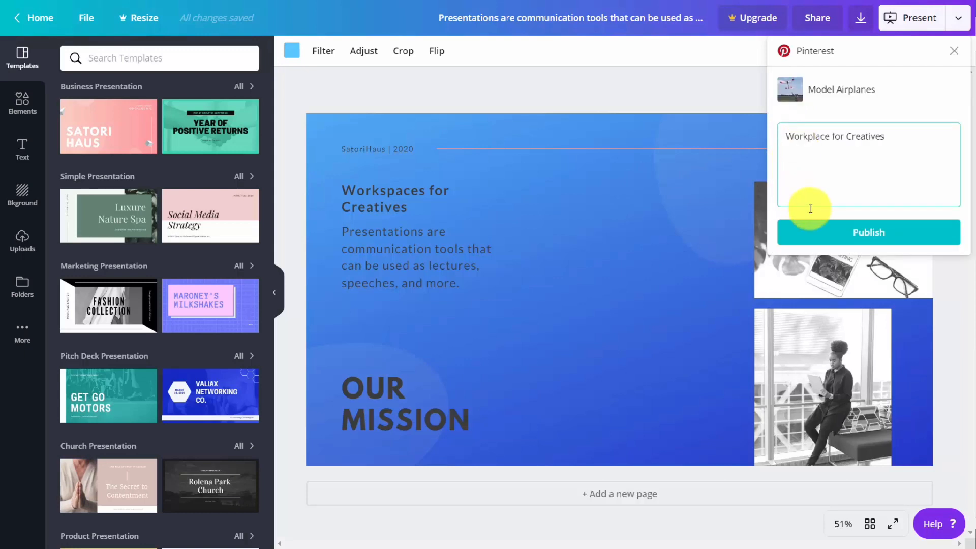
pyautogui.click(866, 234)
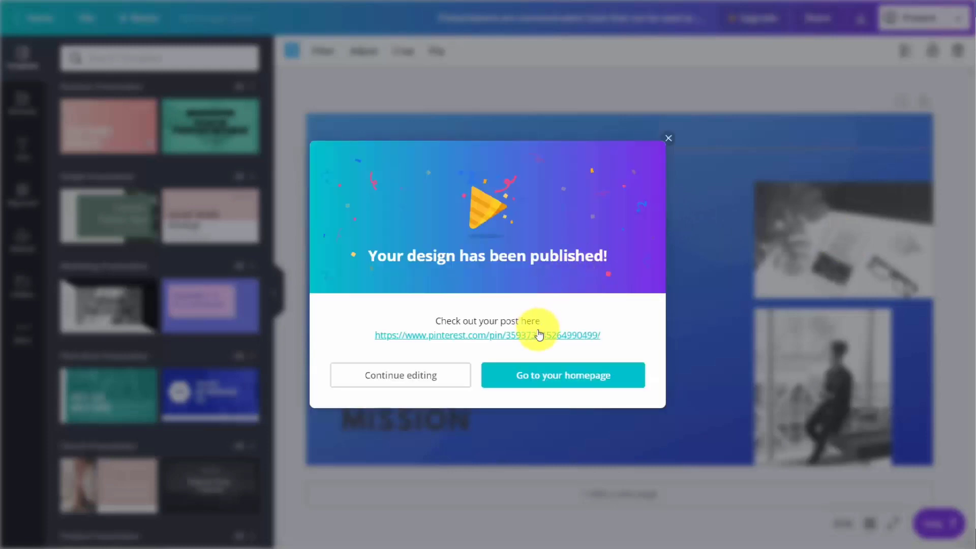
pyautogui.click(543, 335)
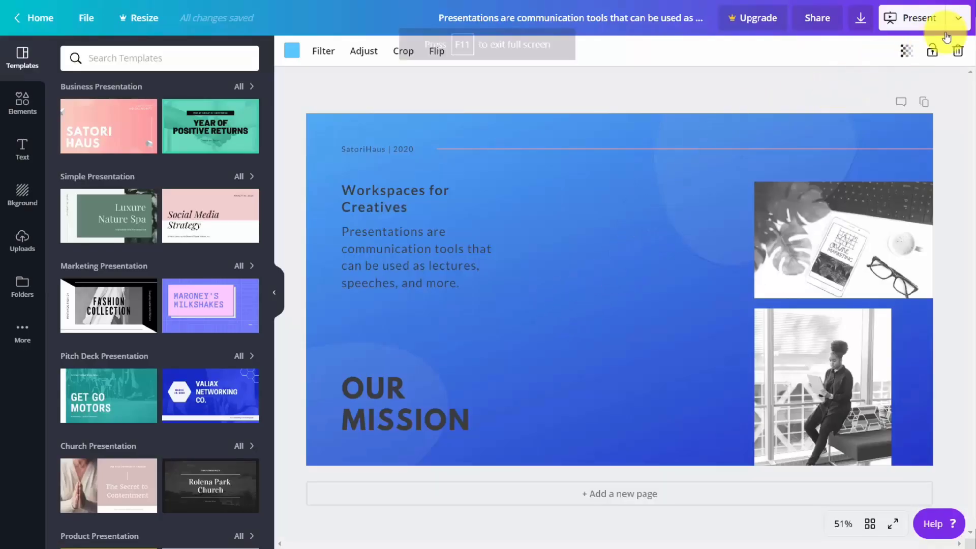
# Connect Facebook for publishing to groups, allow Canva to post, and authorize Canva for the "How to Use Marketing Strategy" group
pyautogui.click(960, 19)
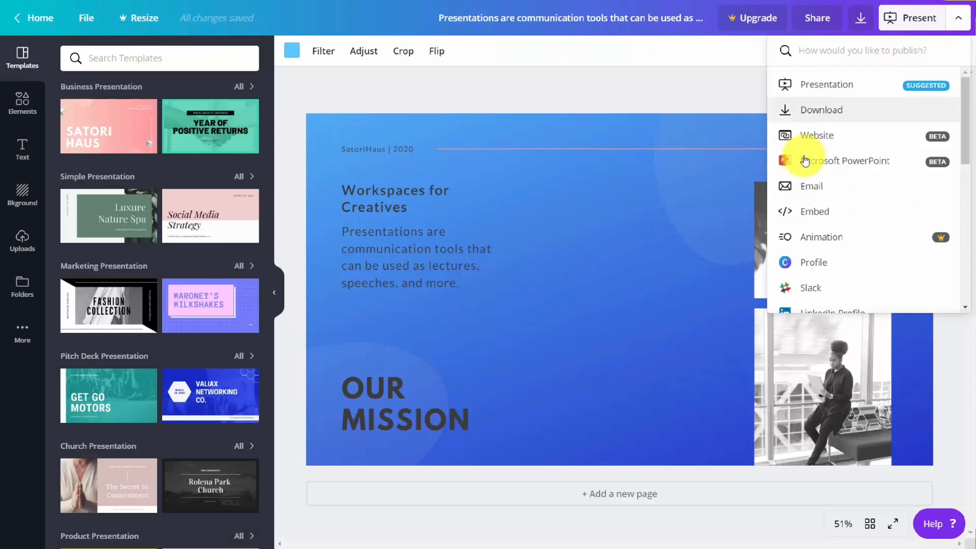
pyautogui.scroll(-3, 800, 162)
pyautogui.scroll(-3, 800, 161)
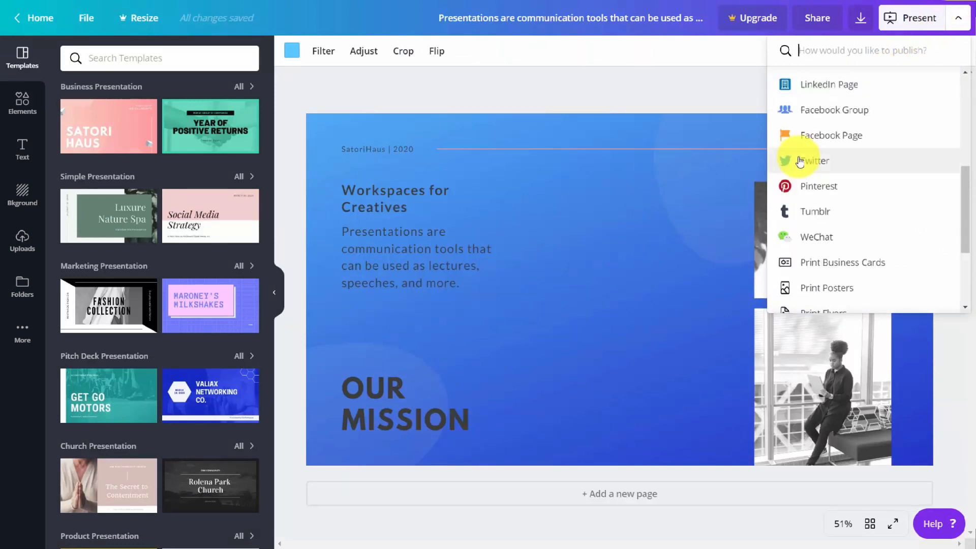
pyautogui.scroll(2, 800, 162)
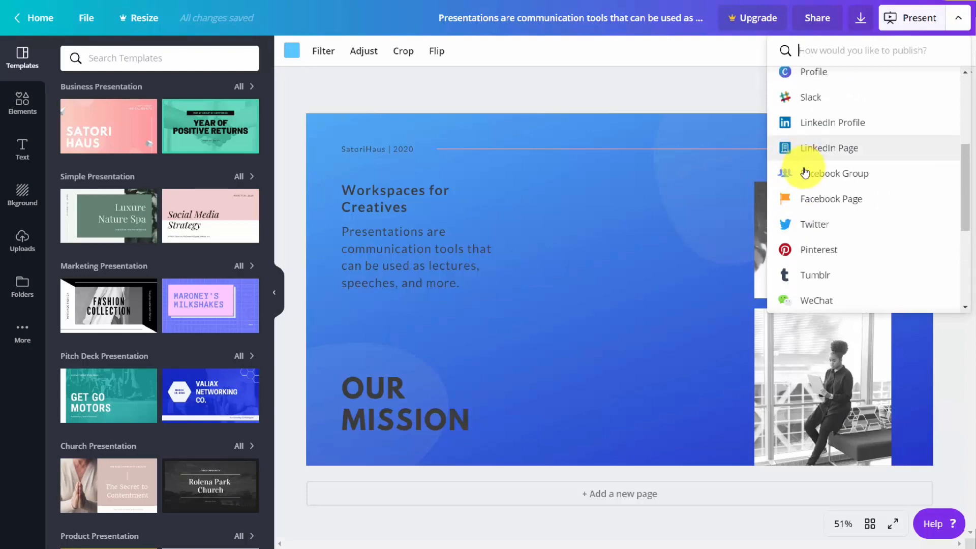
pyautogui.click(806, 175)
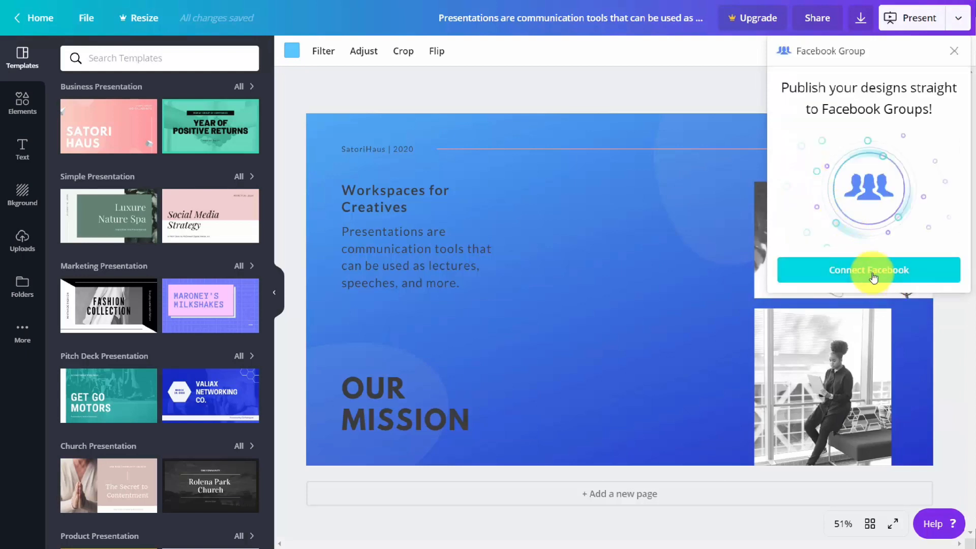
pyautogui.click(873, 277)
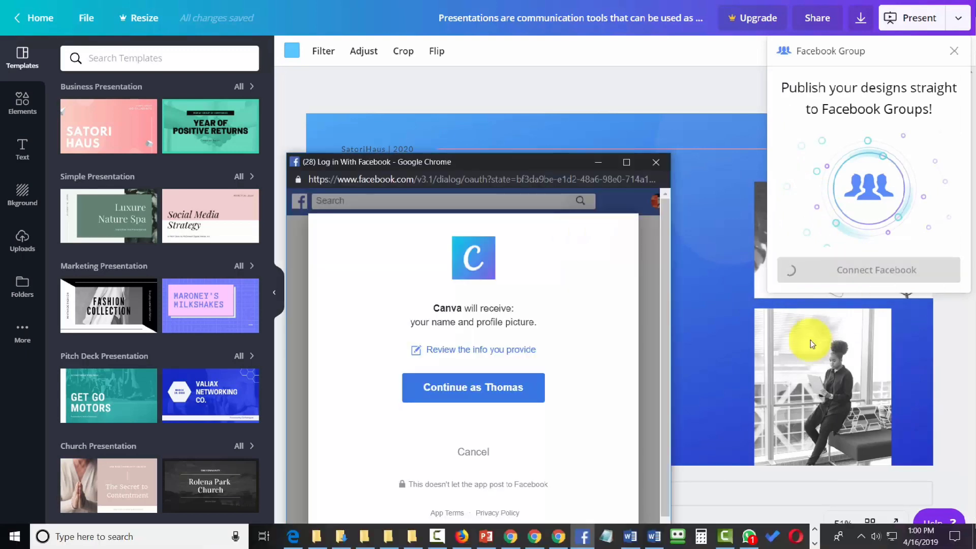
pyautogui.click(501, 390)
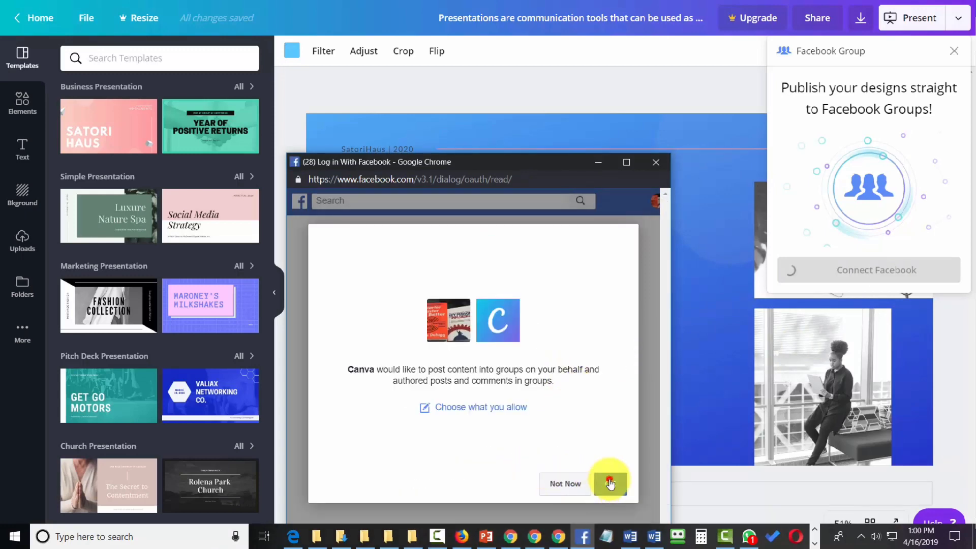
pyautogui.click(611, 484)
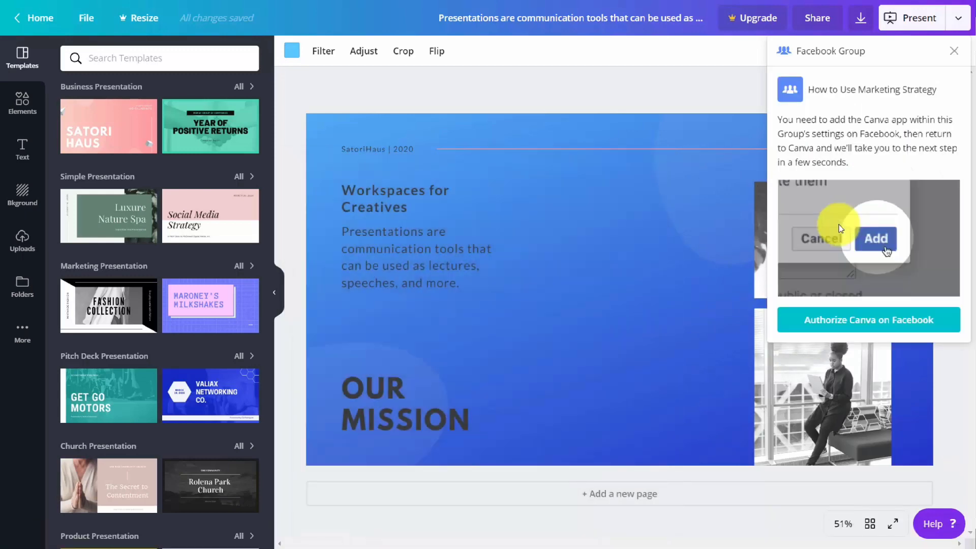
pyautogui.click(837, 326)
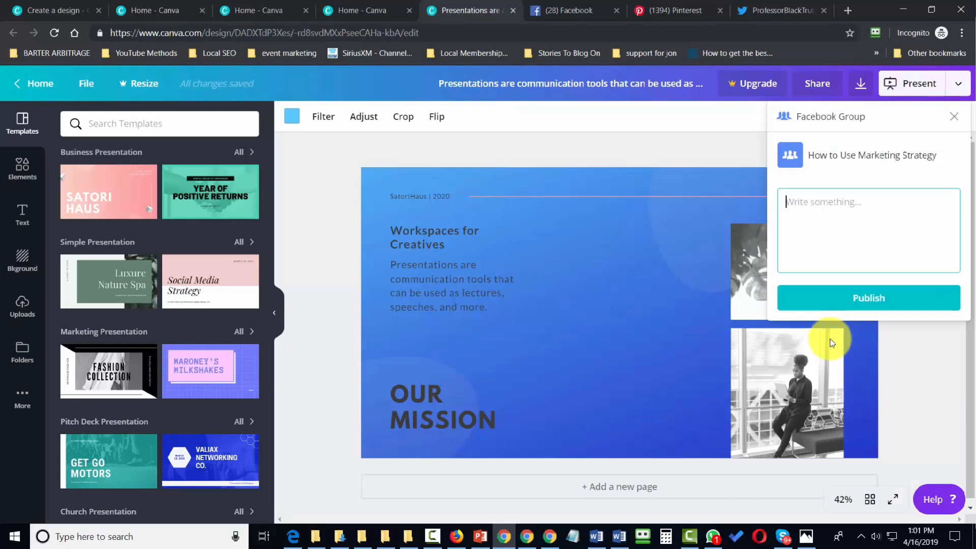
# Publish the design to the Facebook group with the text "Workplace for creatives" and open the published post
pyautogui.write('Workplace for creatives')
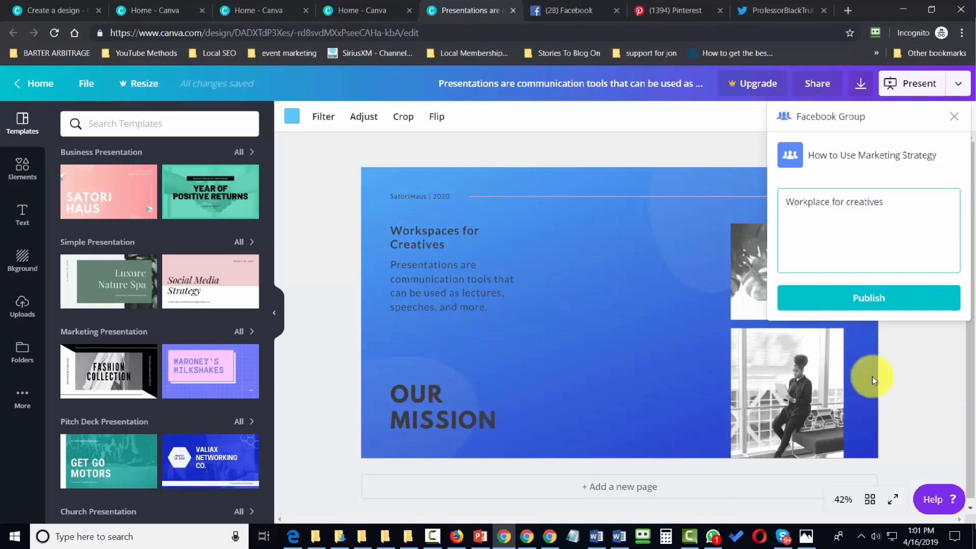
pyautogui.click(868, 297)
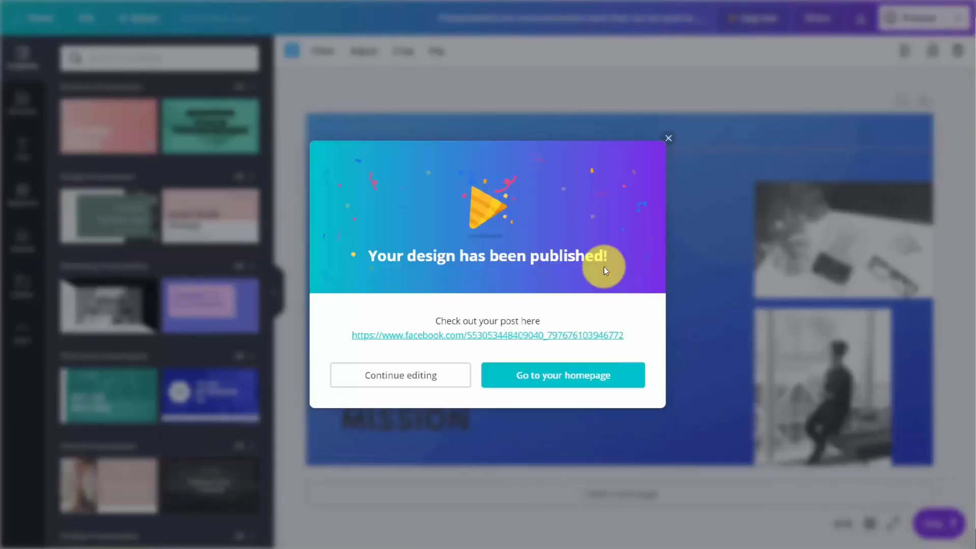
pyautogui.click(475, 336)
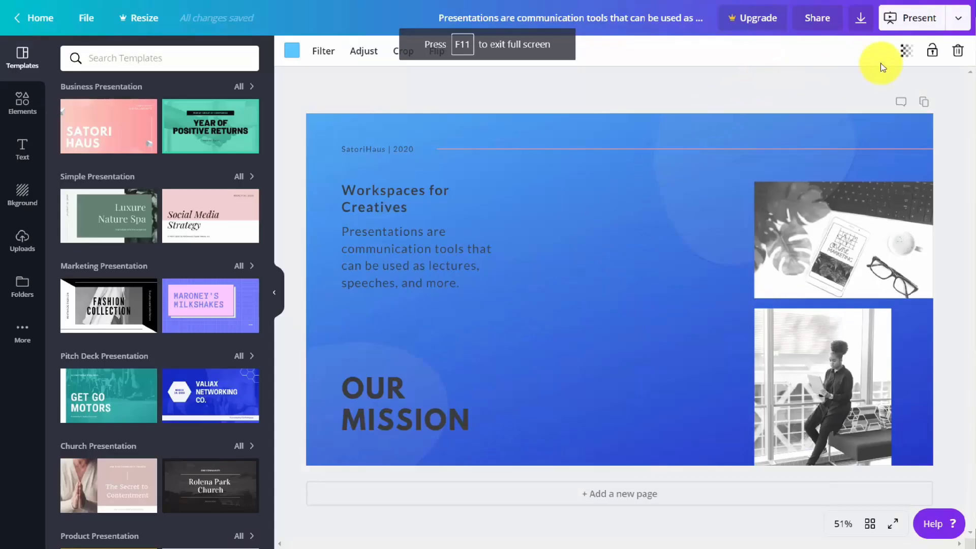
# Connect Twitter as a publishing destination for the design and authorize Canva to use the account
pyautogui.click(958, 16)
pyautogui.scroll(-3, 862, 180)
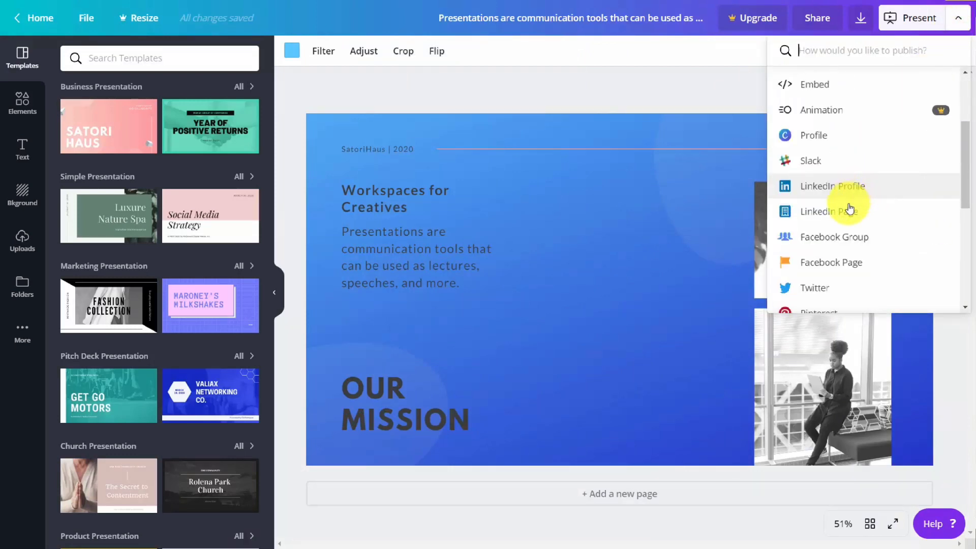
pyautogui.scroll(-2, 845, 226)
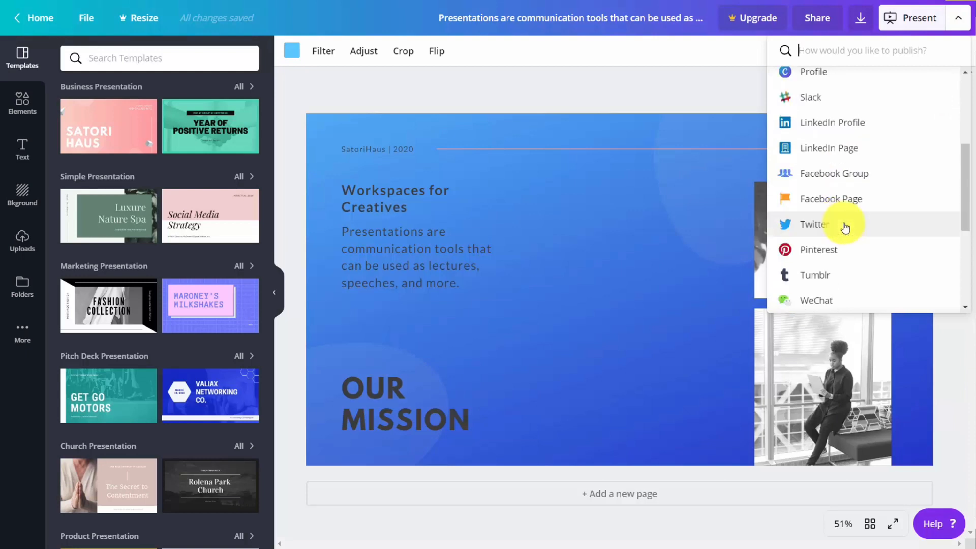
pyautogui.scroll(-2, 845, 227)
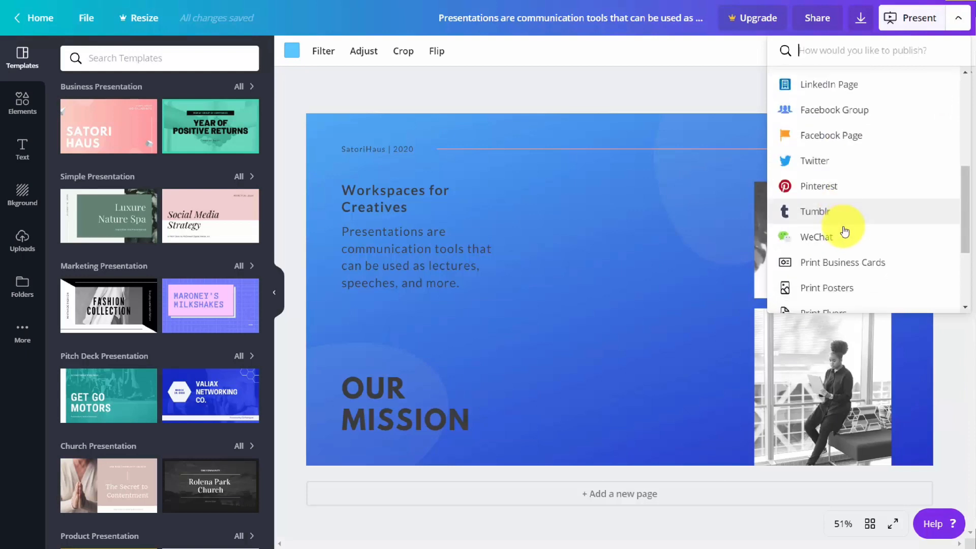
pyautogui.scroll(2, 845, 232)
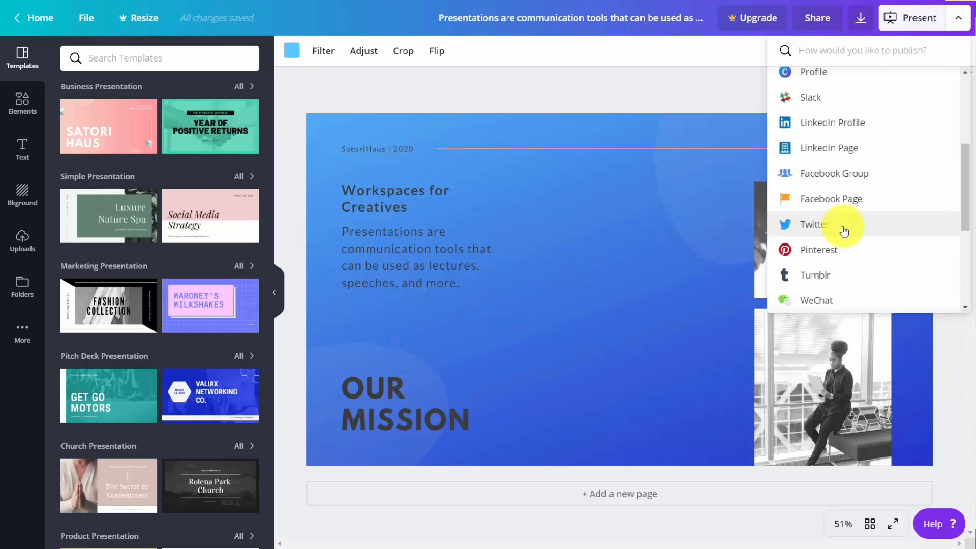
pyautogui.click(807, 229)
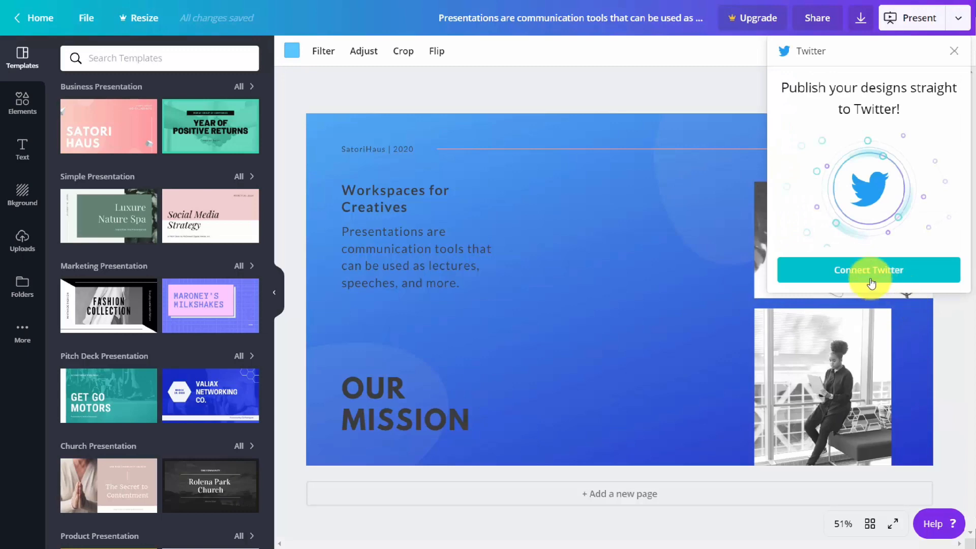
pyautogui.click(868, 275)
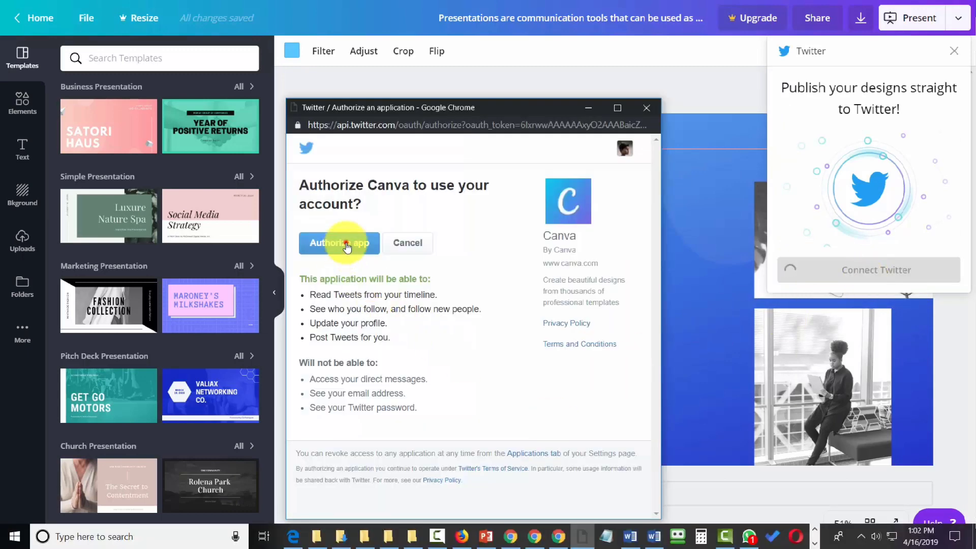
pyautogui.click(346, 246)
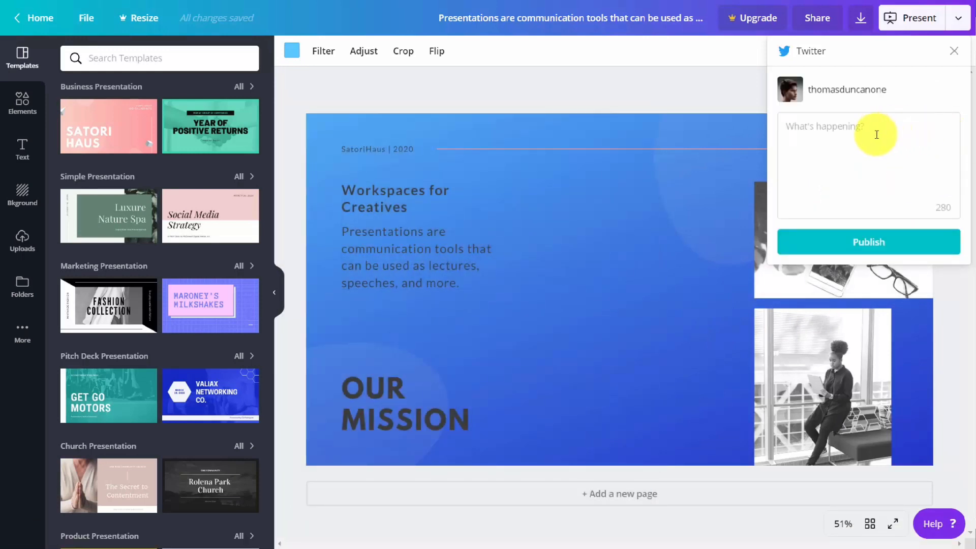
# Publish the design to Twitter with the text "Workspaces for creatives" and open the published tweet
pyautogui.click(876, 136)
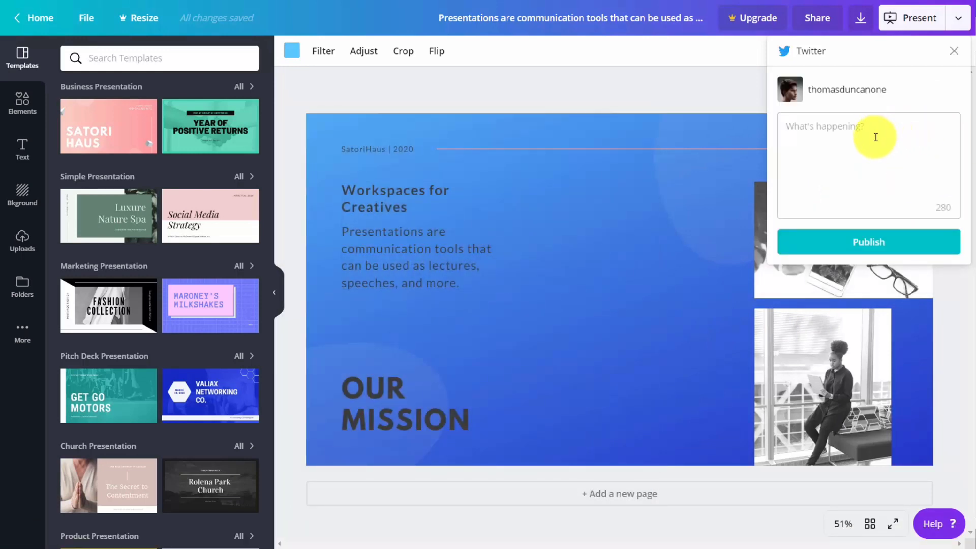
pyautogui.write('Workspaces for creatives')
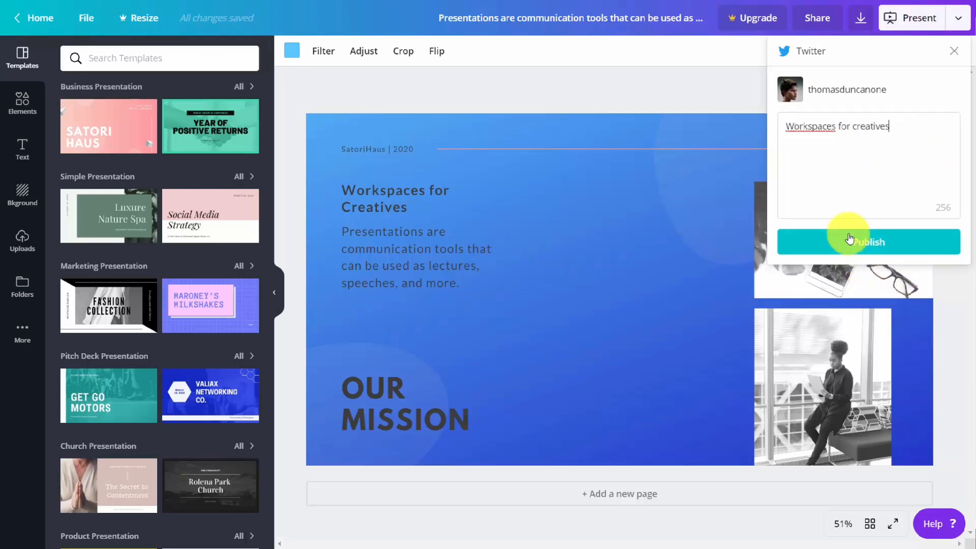
pyautogui.click(862, 243)
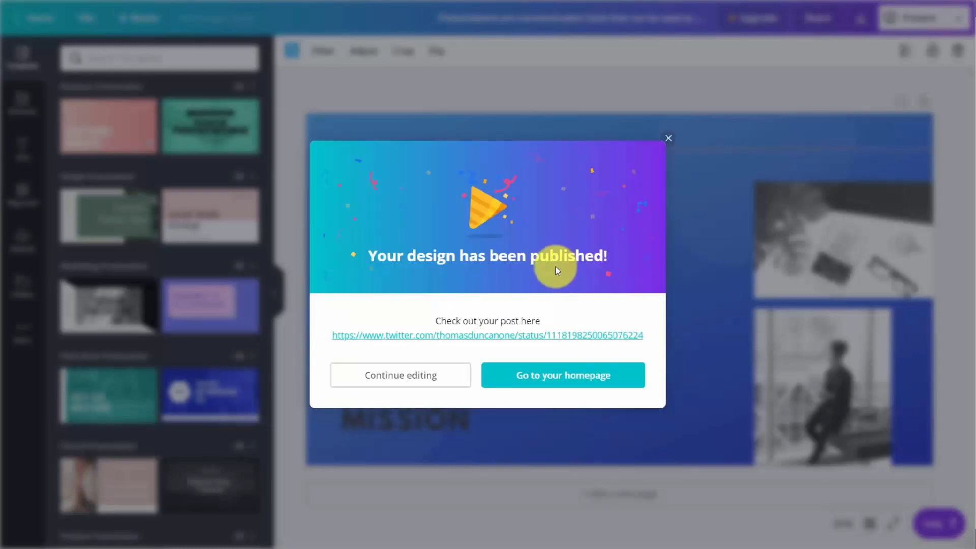
pyautogui.click(530, 336)
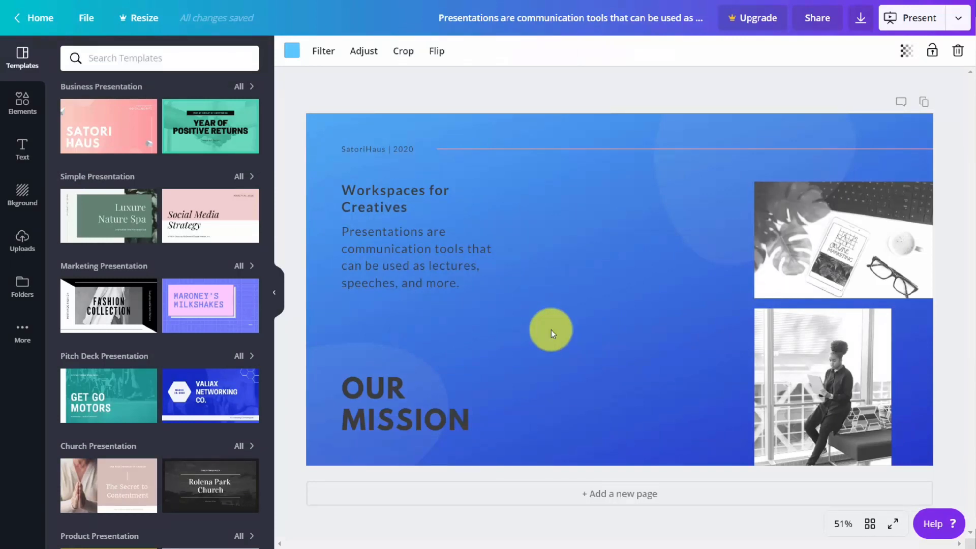
# Open the page layouts of the Black and Green History Finance Presentation template and add a new page below the current one
pyautogui.click(647, 91)
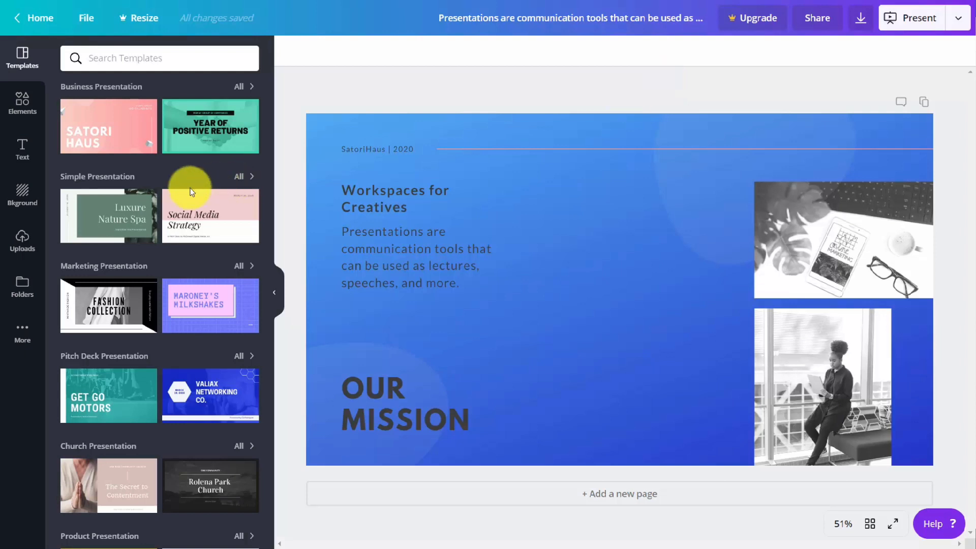
pyautogui.click(199, 121)
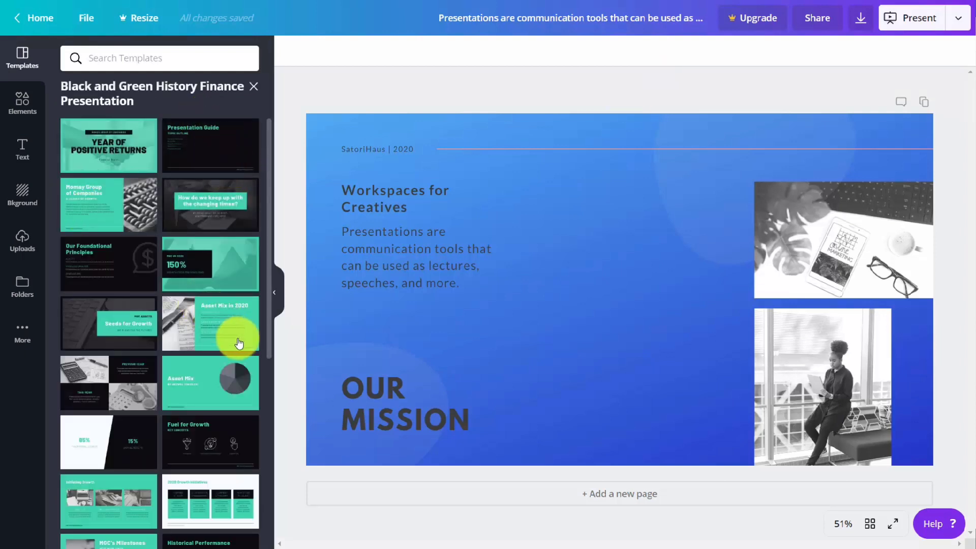
pyautogui.click(587, 493)
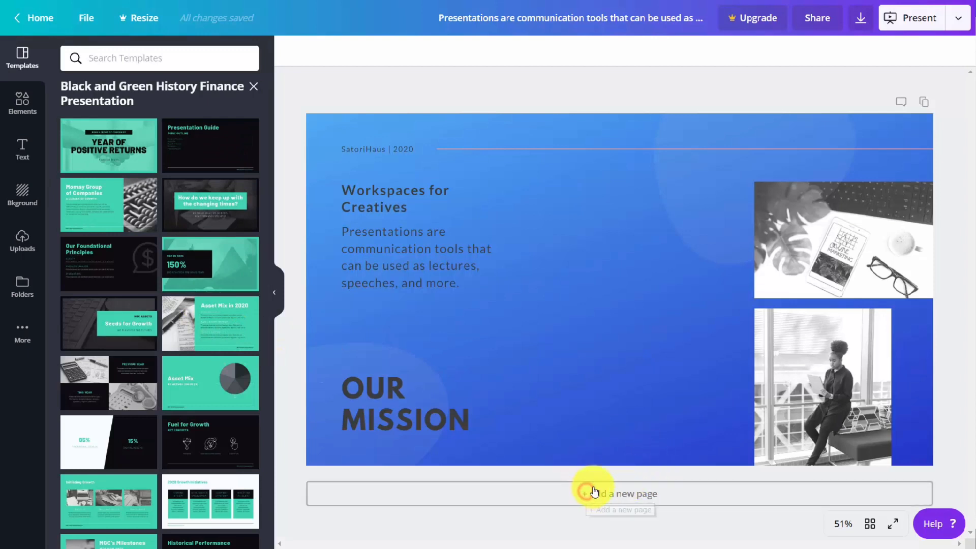
# Apply the "Year of Positive Returns" layout to page 2 and add pages with the "MGC in 2020", "Asset Mix" and "Fuel for Growth" layouts
pyautogui.click(109, 135)
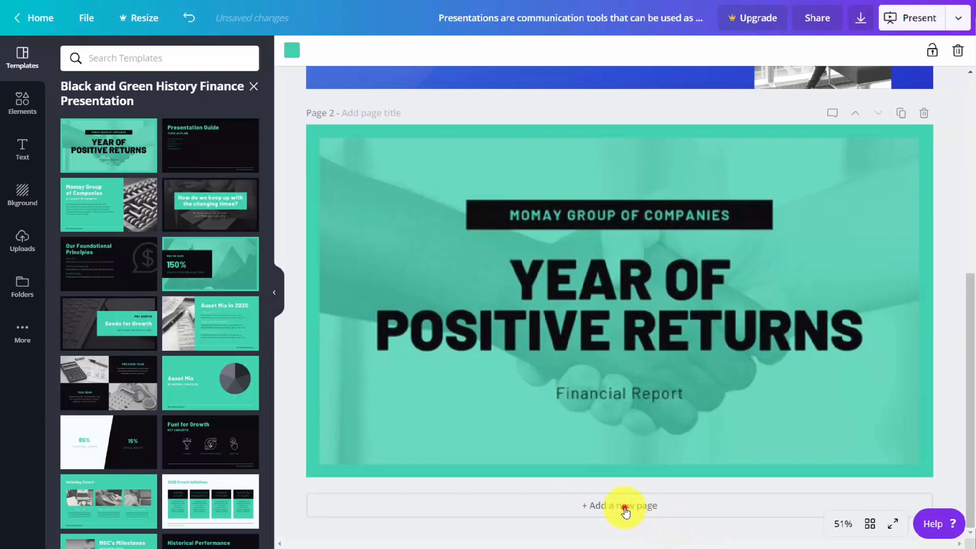
pyautogui.click(626, 511)
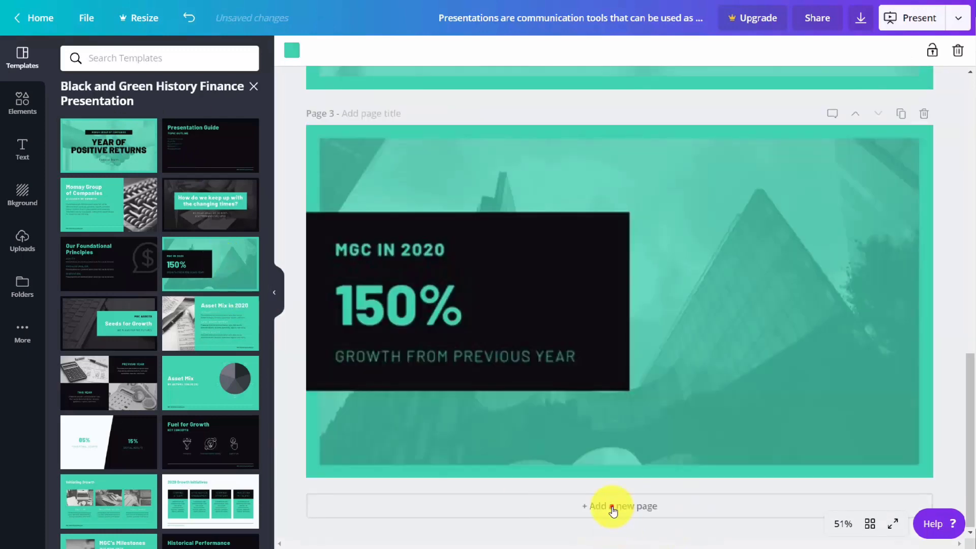
pyautogui.click(610, 506)
pyautogui.click(193, 391)
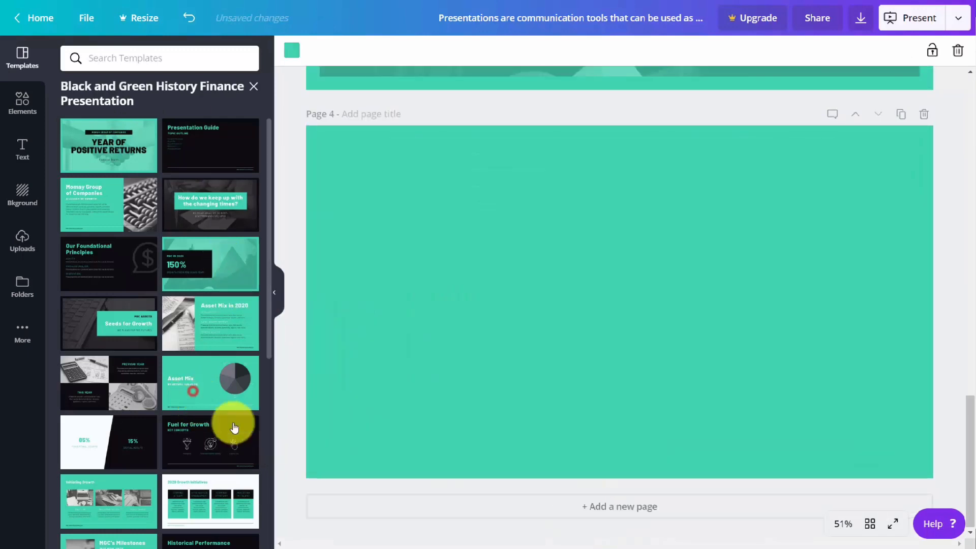
pyautogui.click(588, 507)
pyautogui.click(174, 437)
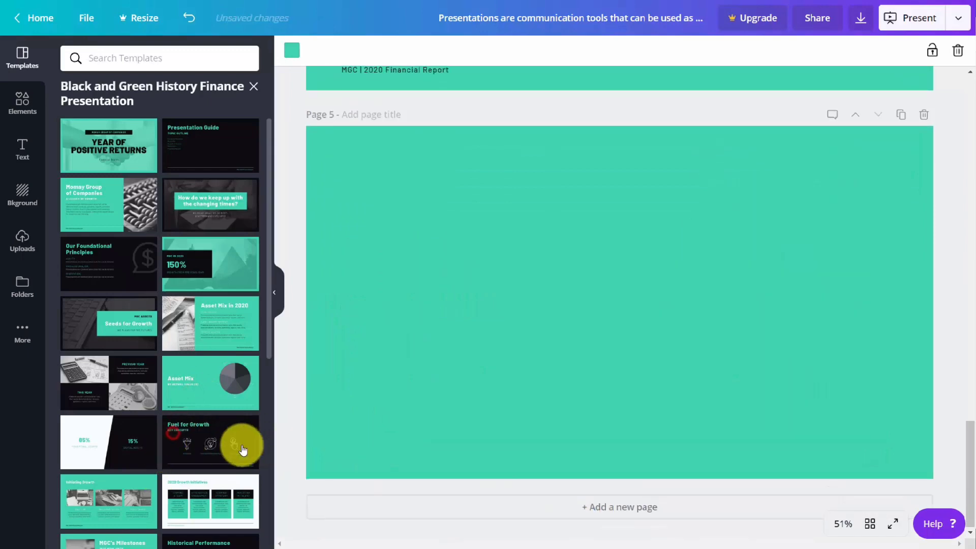
# Open the Microsoft PowerPoint download options for the presentation and look through its pages
pyautogui.scroll(5, 298, 435)
pyautogui.scroll(15, 299, 435)
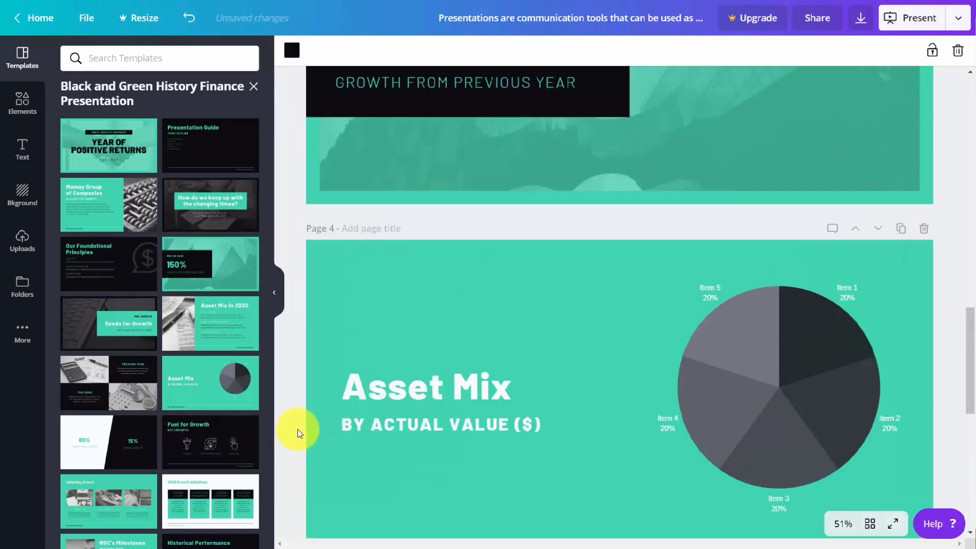
pyautogui.scroll(2, 296, 432)
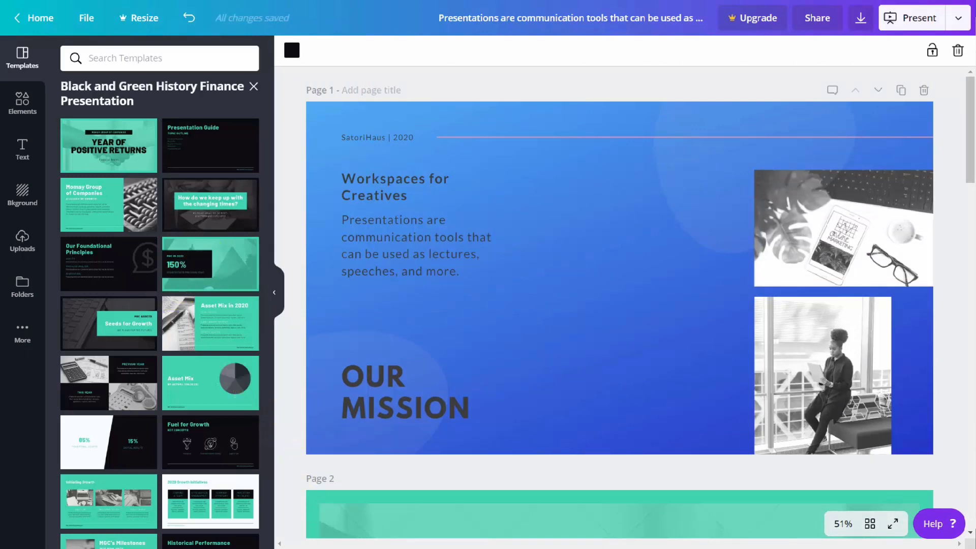
pyautogui.click(958, 24)
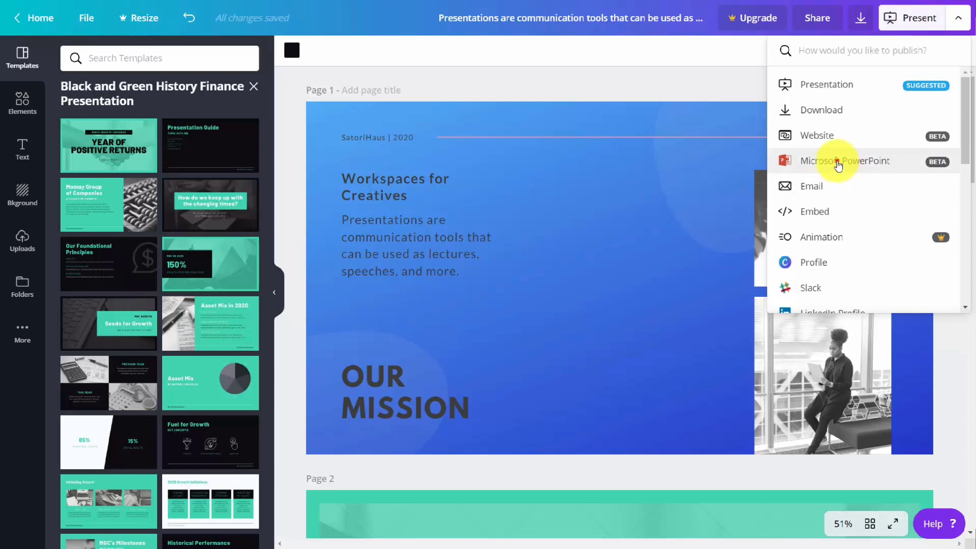
pyautogui.click(838, 161)
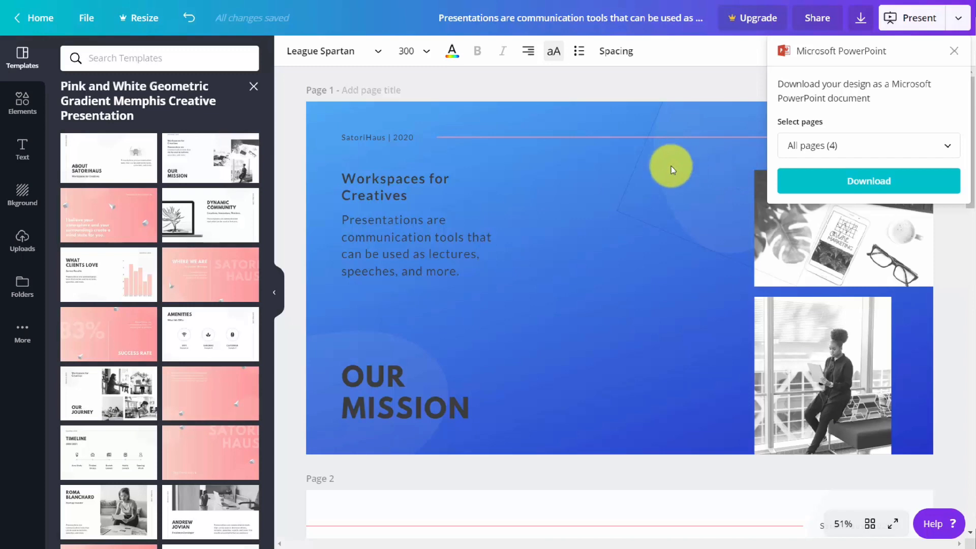
pyautogui.scroll(-6, 671, 173)
pyautogui.scroll(-12, 671, 173)
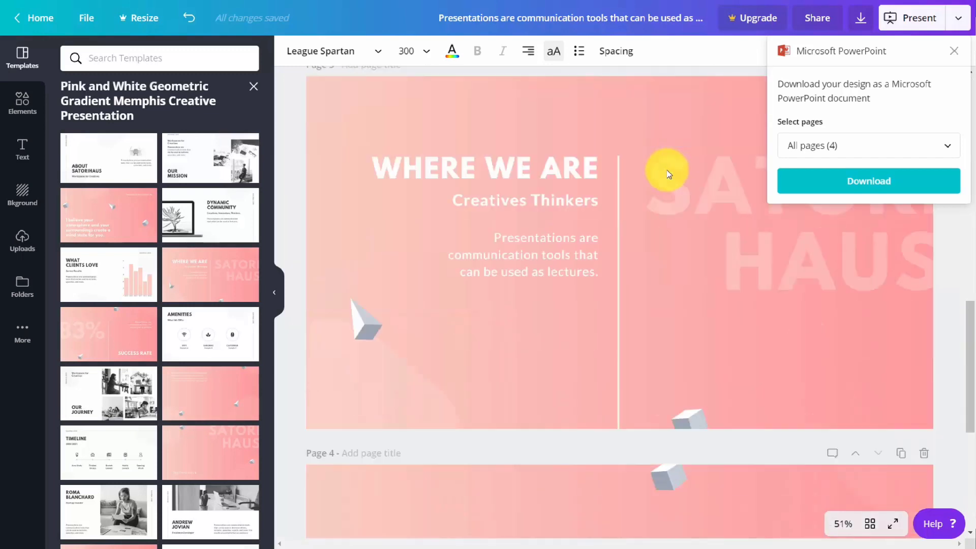
pyautogui.scroll(8, 667, 174)
pyautogui.scroll(10, 667, 174)
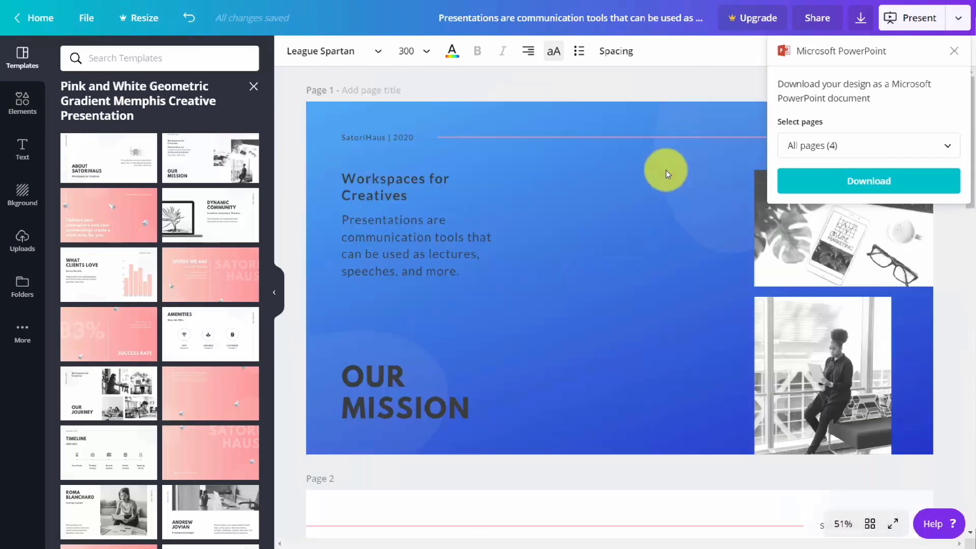